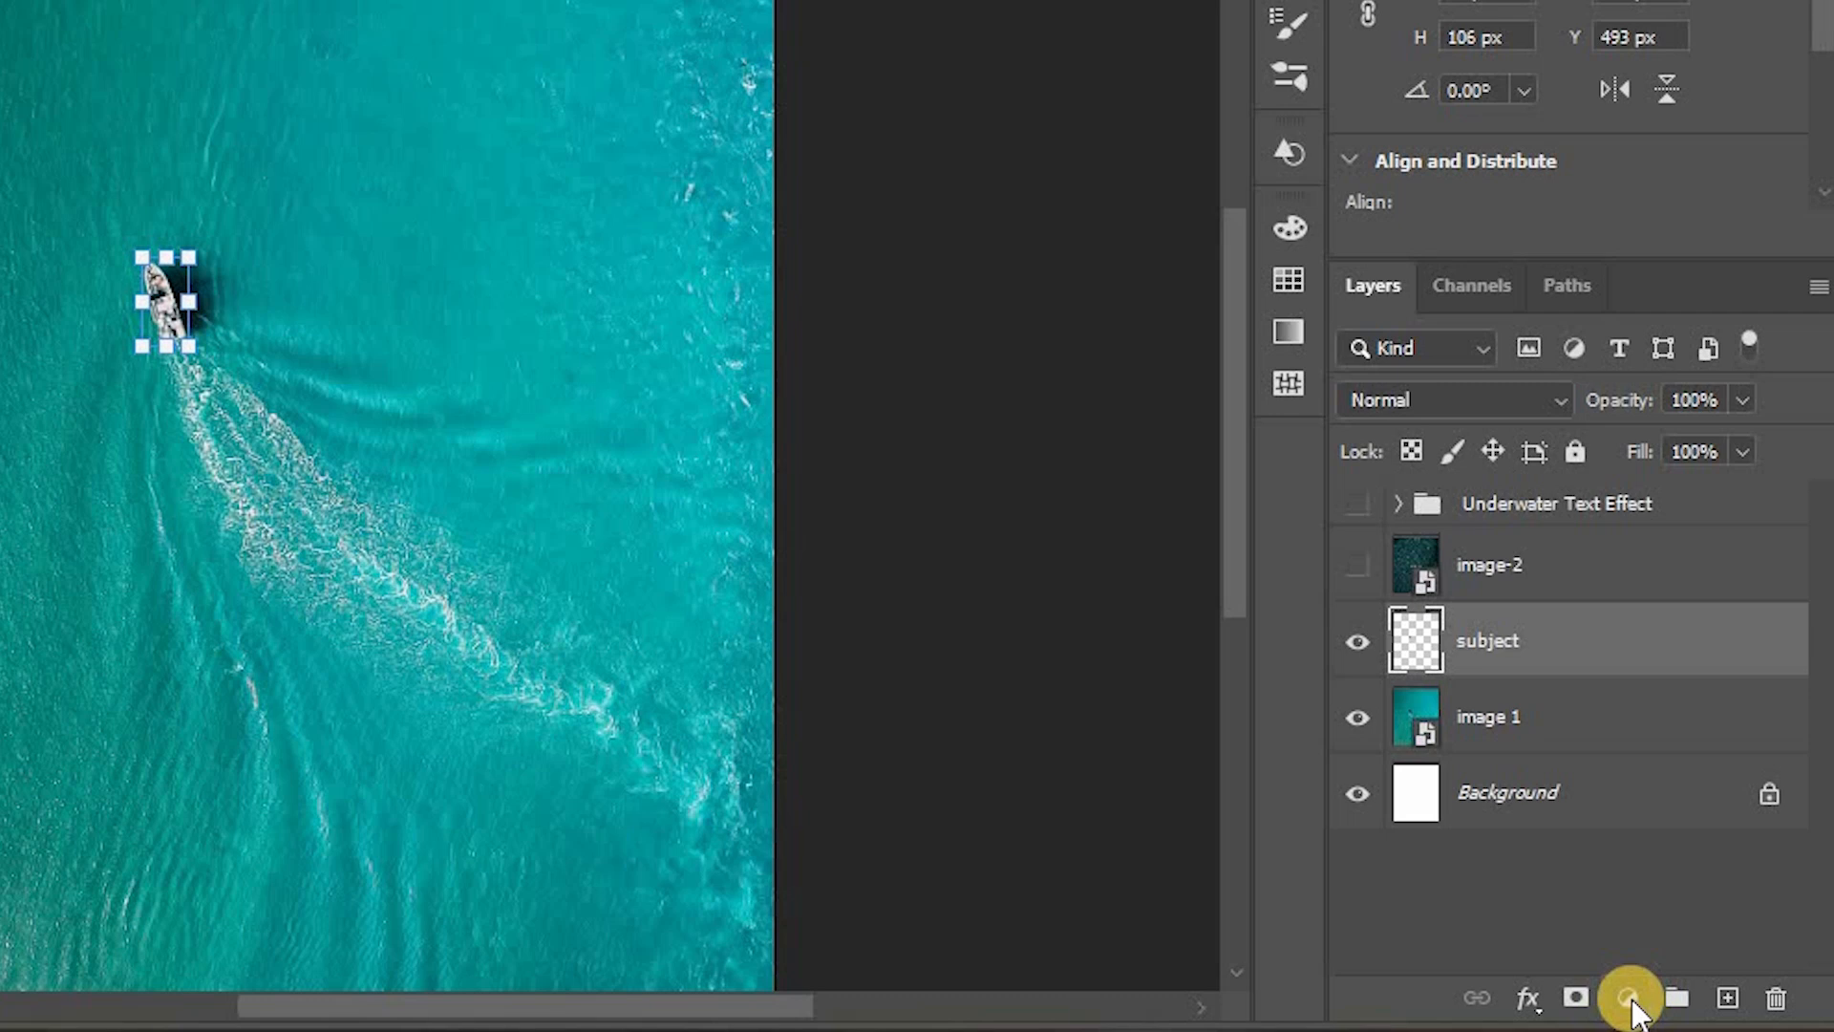
Step: Add a Hue/Saturation adjustment layer above the subject layer with Hue +25 and Saturation +20, comparing before and after
left_click(1630, 642)
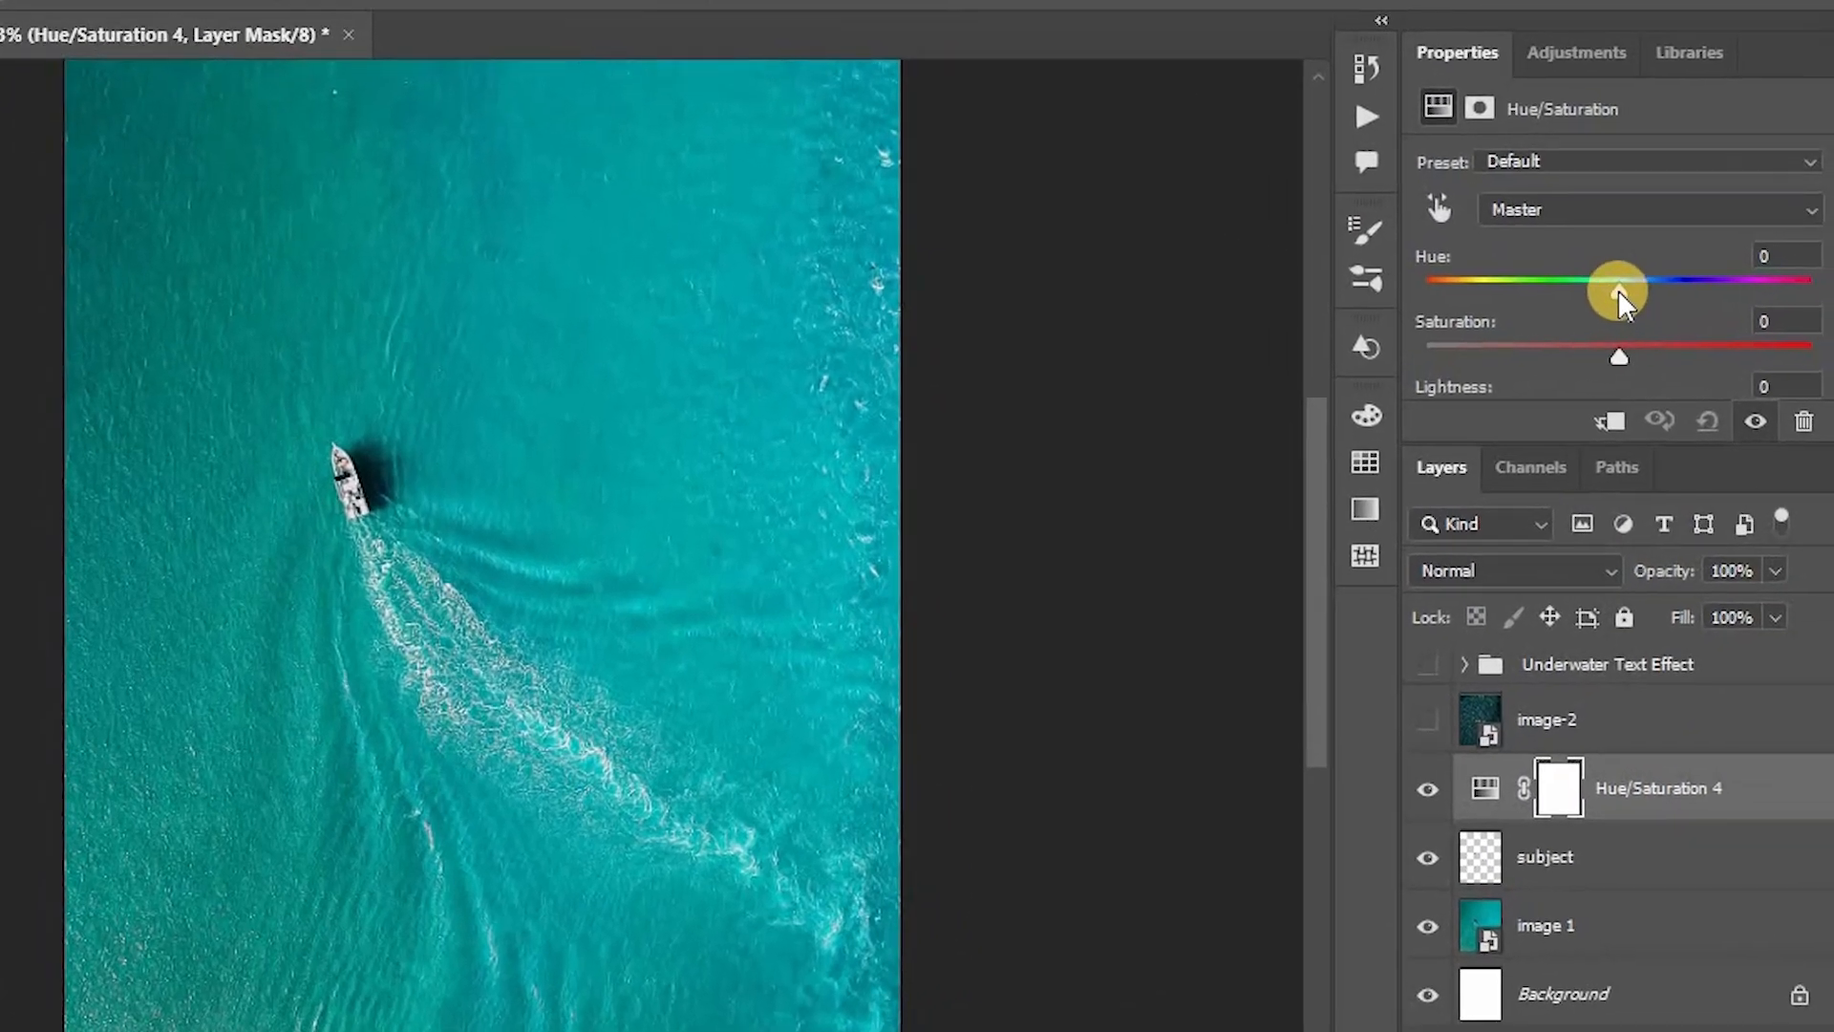
left_click_drag(1669, 314, 1690, 314)
left_click_drag(1589, 258, 1608, 260)
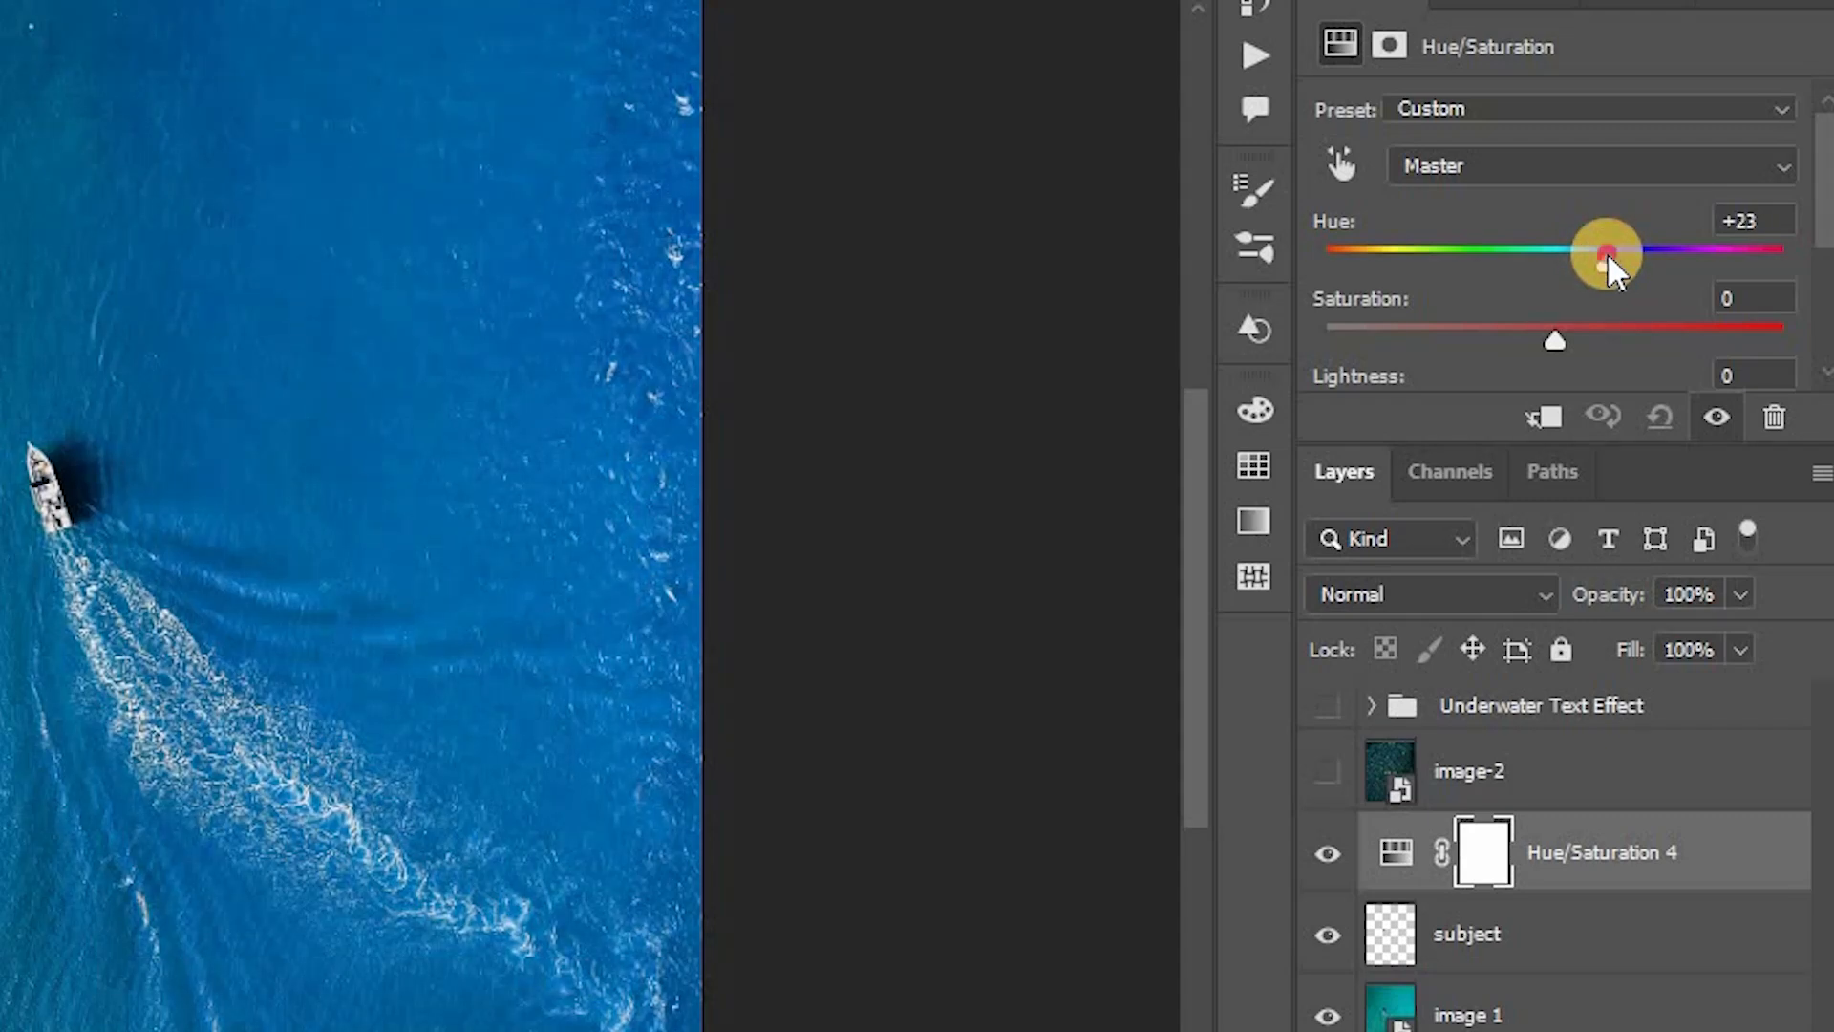
left_click(1774, 219)
key("Down")
key("Return")
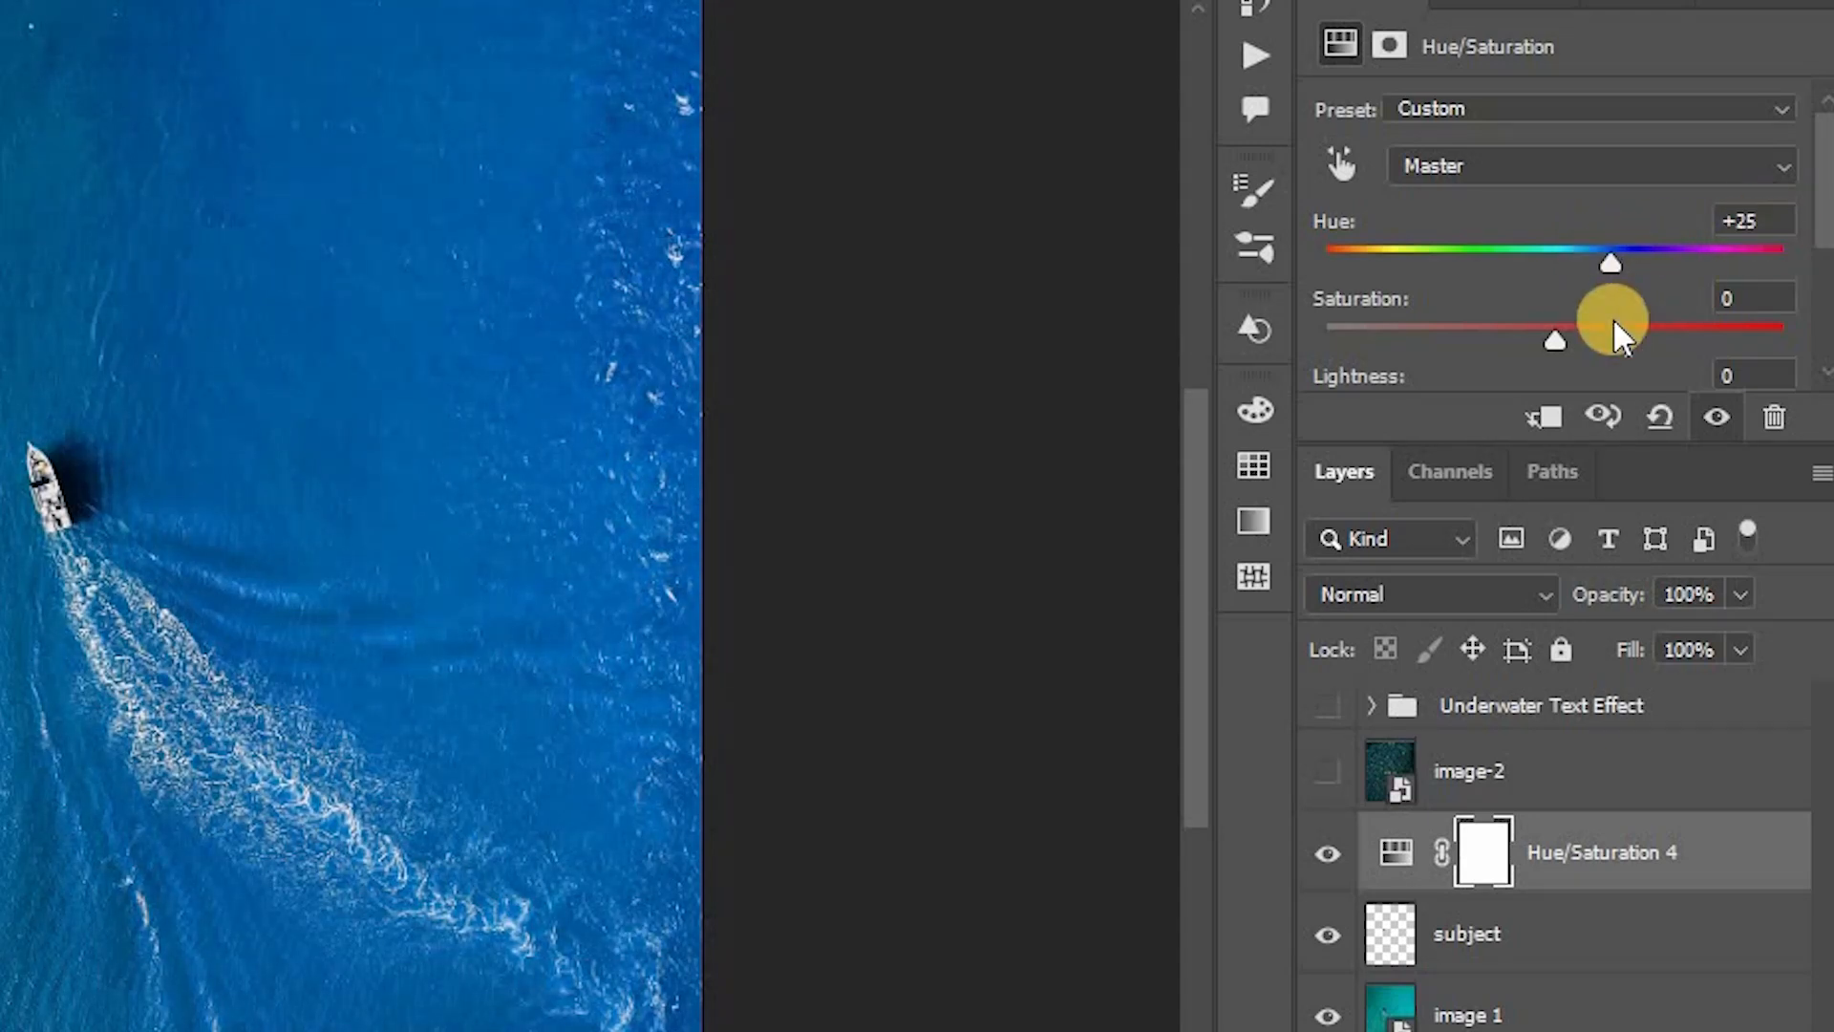
left_click_drag(1576, 341, 1605, 346)
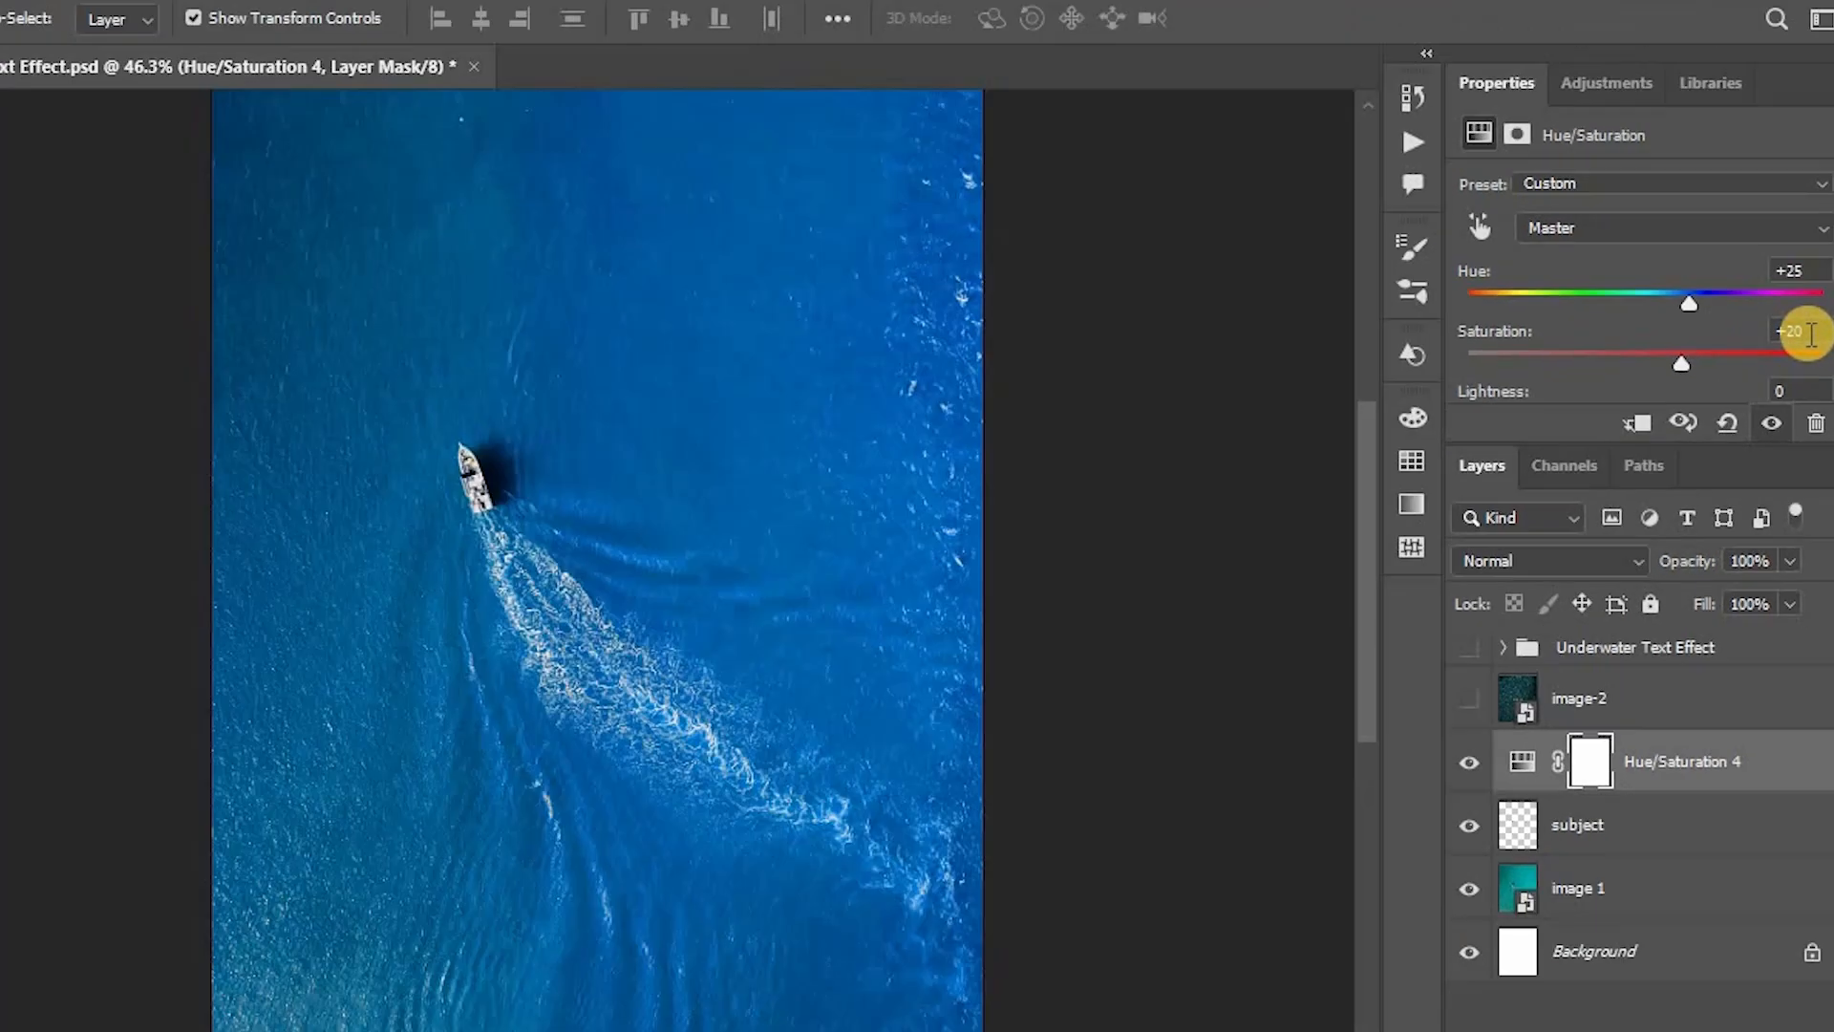
left_click(1328, 853)
left_click(1328, 853)
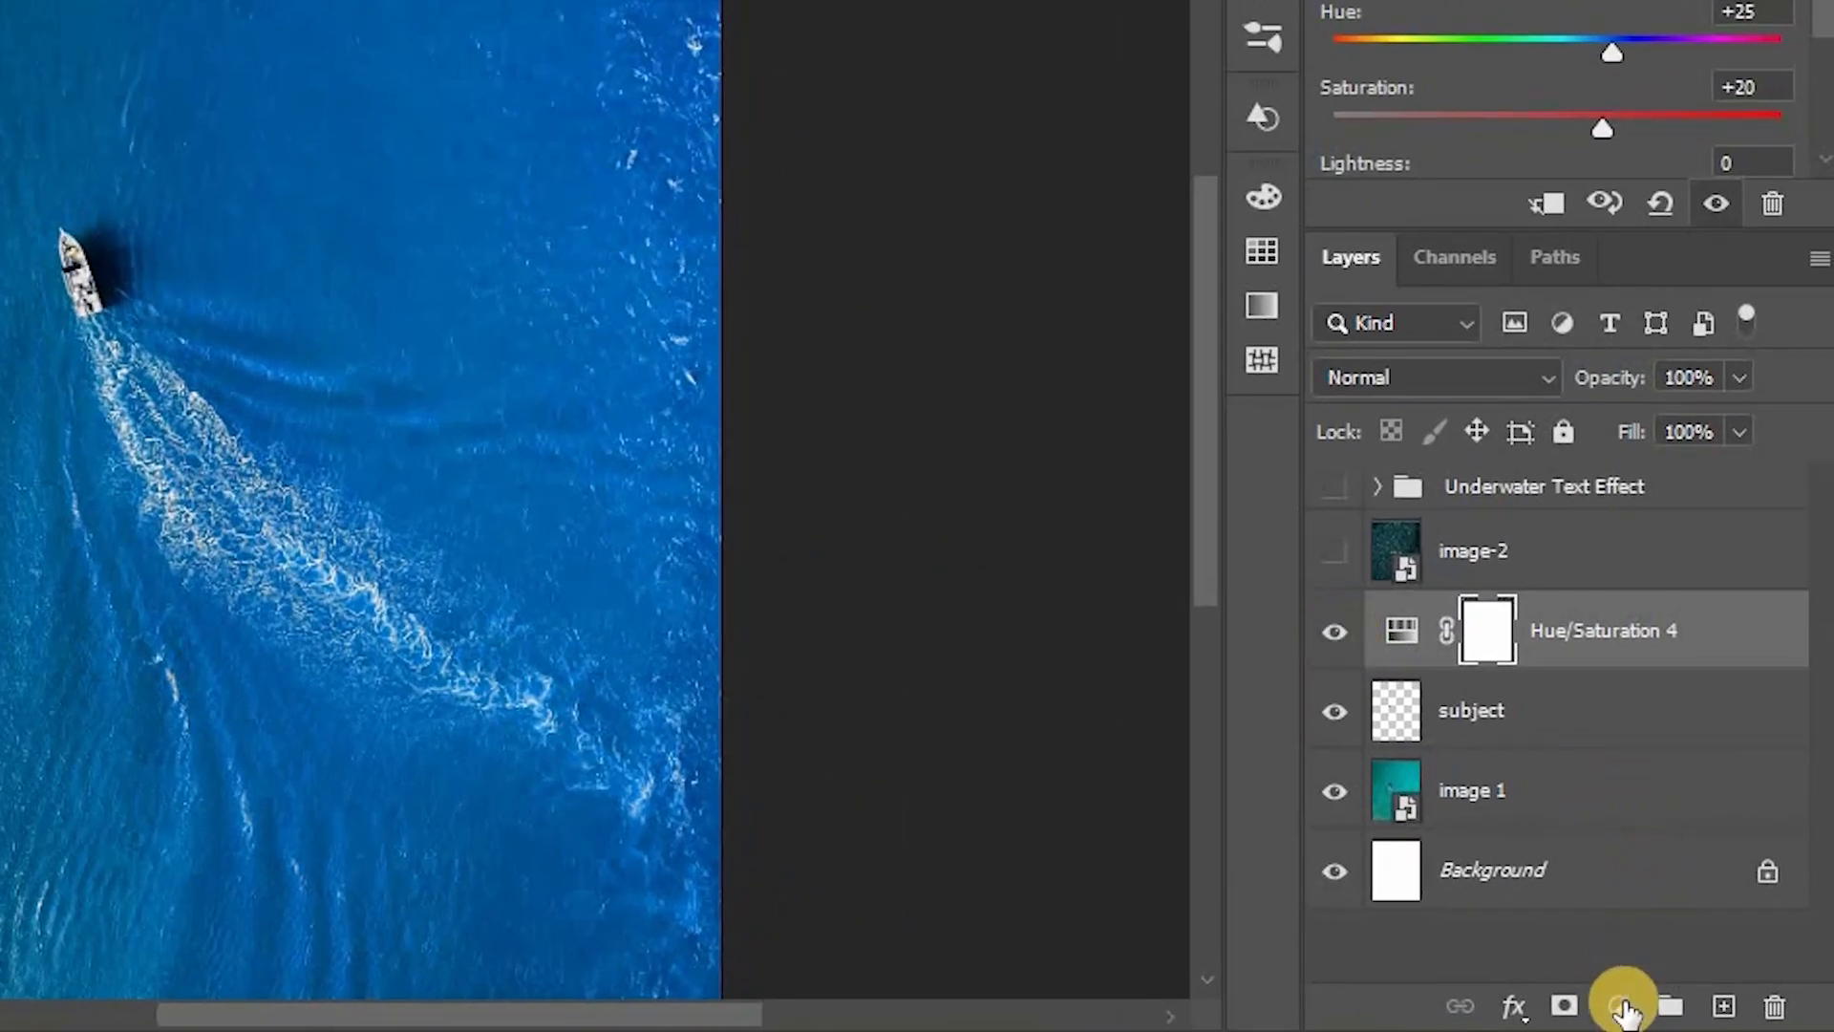
Step: Add a Brightness/Contrast adjustment layer above it with Contrast set to 30
left_click(1655, 1005)
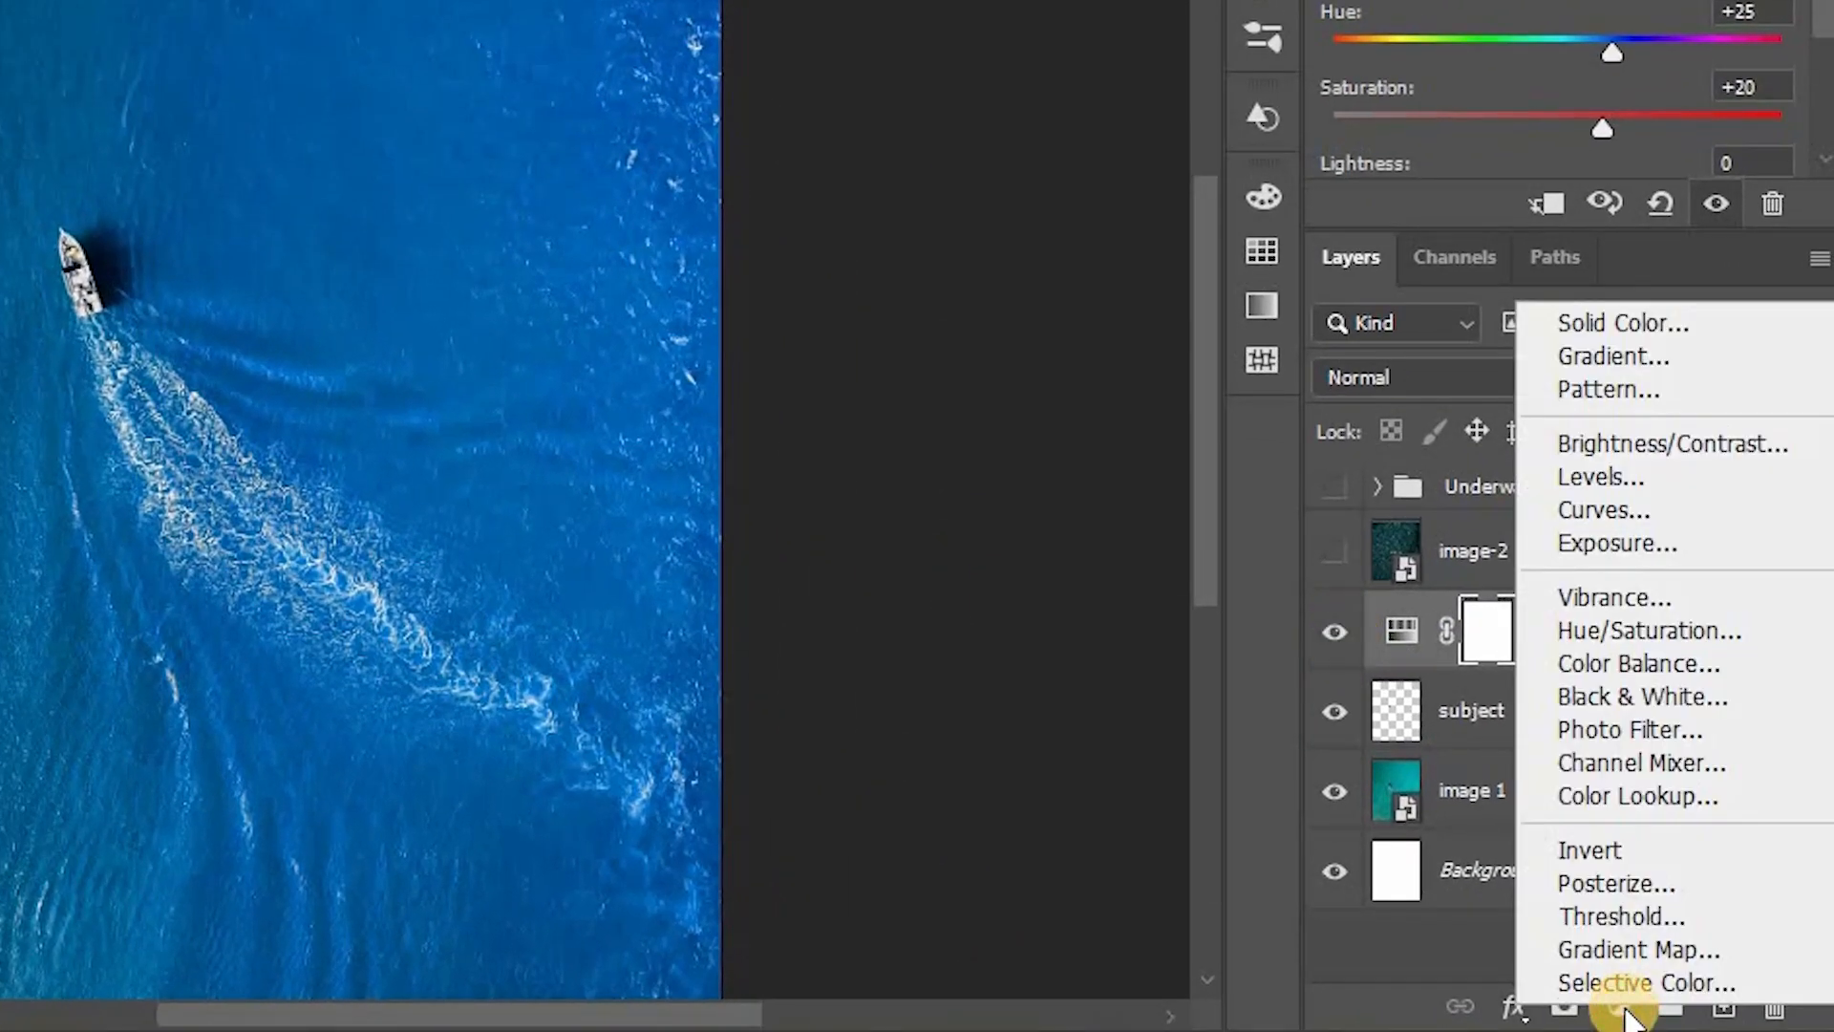
left_click(1728, 445)
left_click(1562, 271)
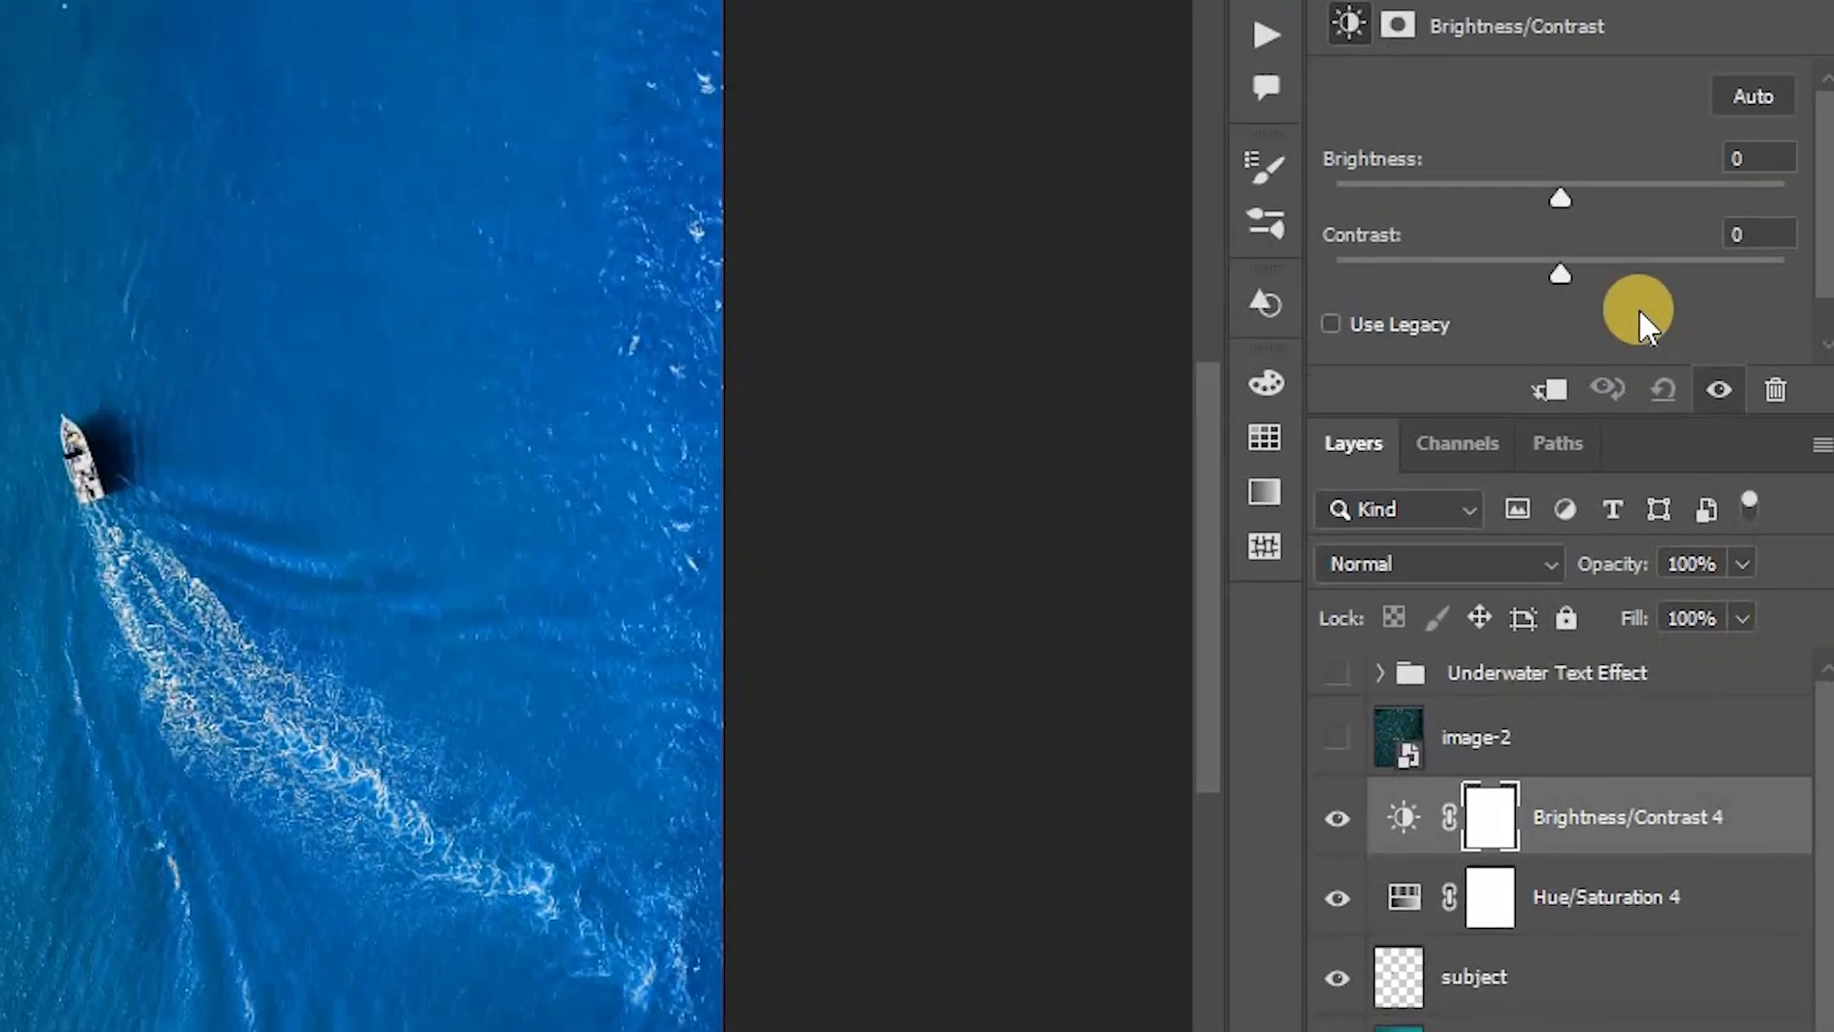
left_click_drag(1633, 266, 1622, 262)
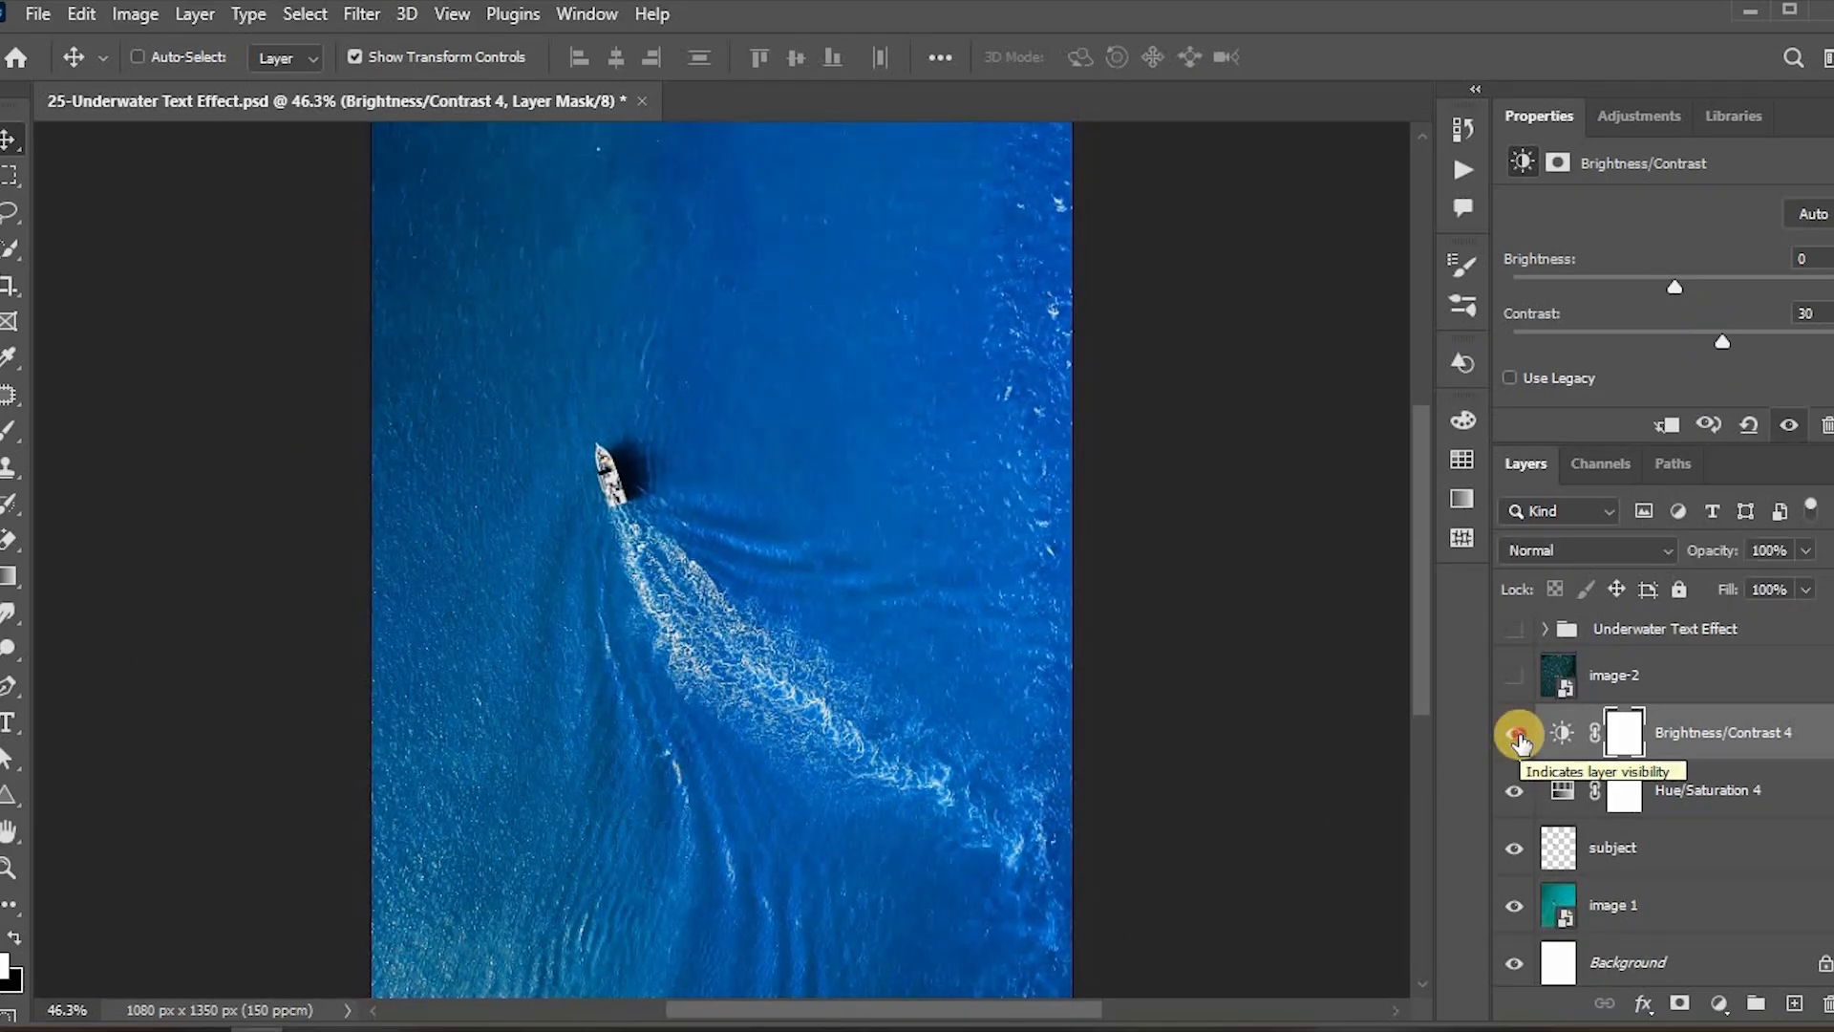
Step: Add a text layer reading LOVE THE OCEAN in Bebas Neue above the image 1 layer
left_click(1692, 867)
left_click(1691, 909)
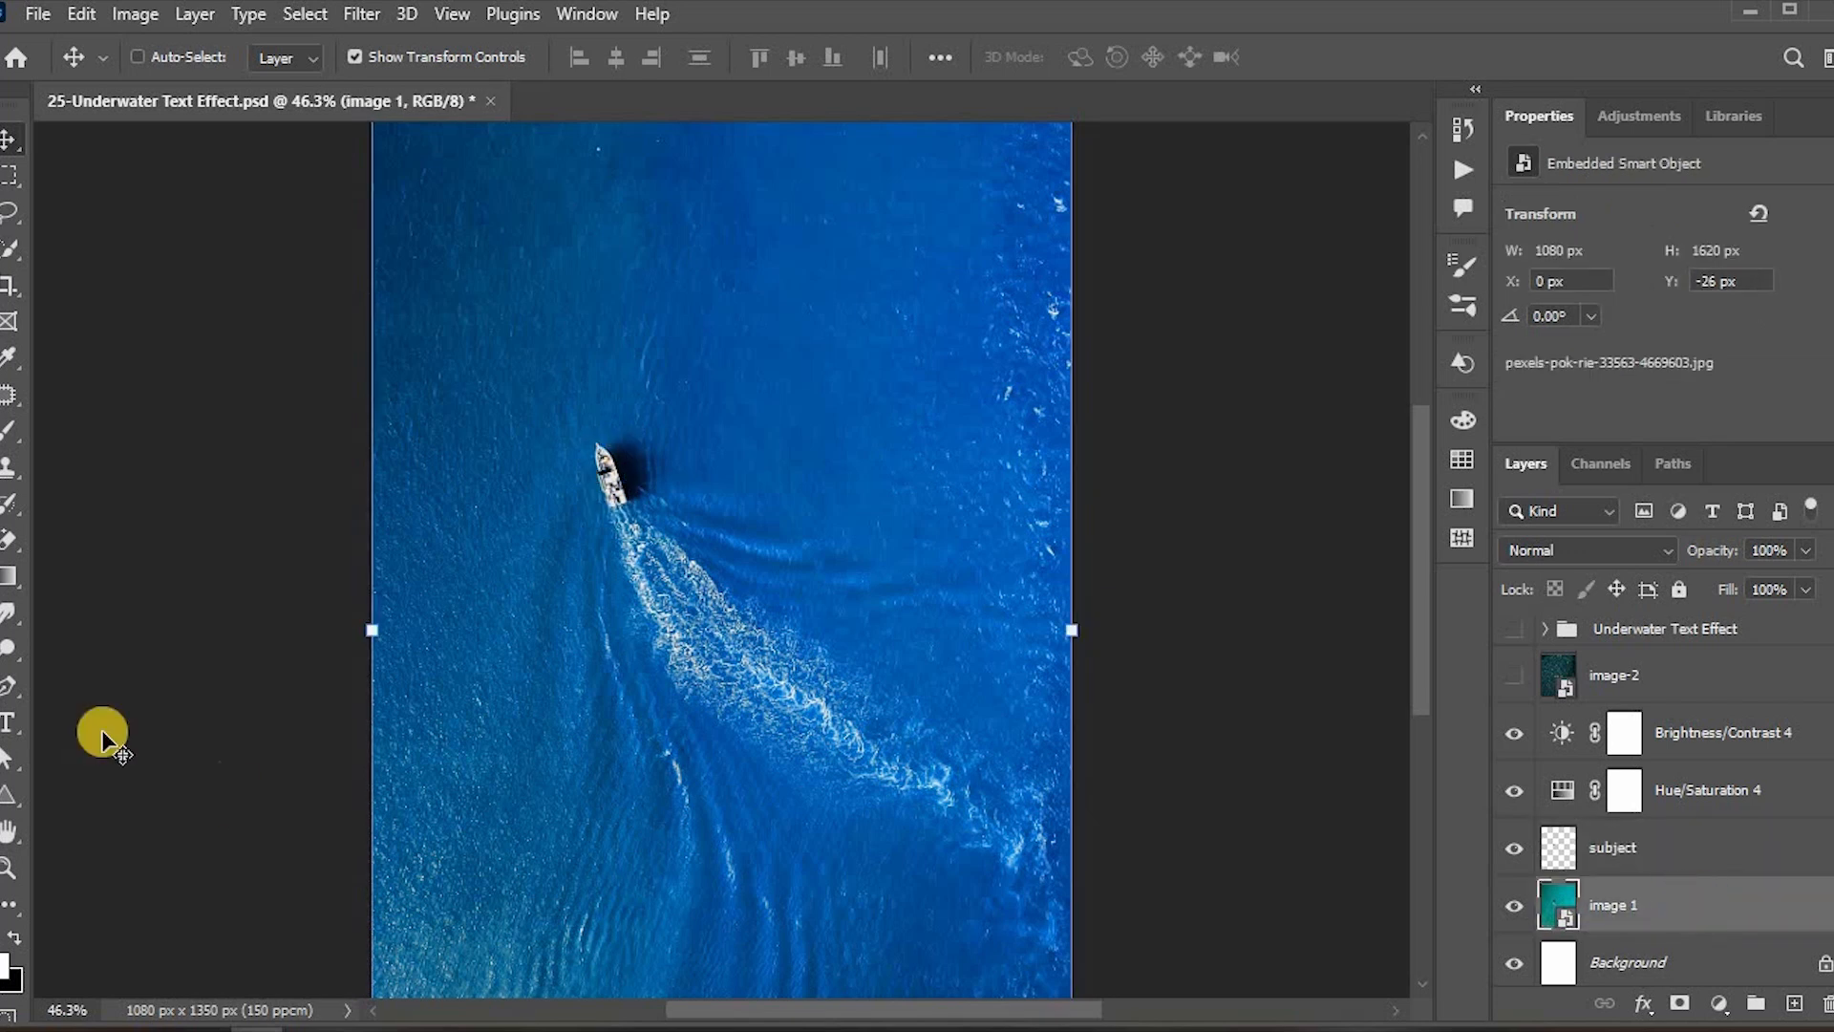
left_click(8, 722)
left_click(533, 420)
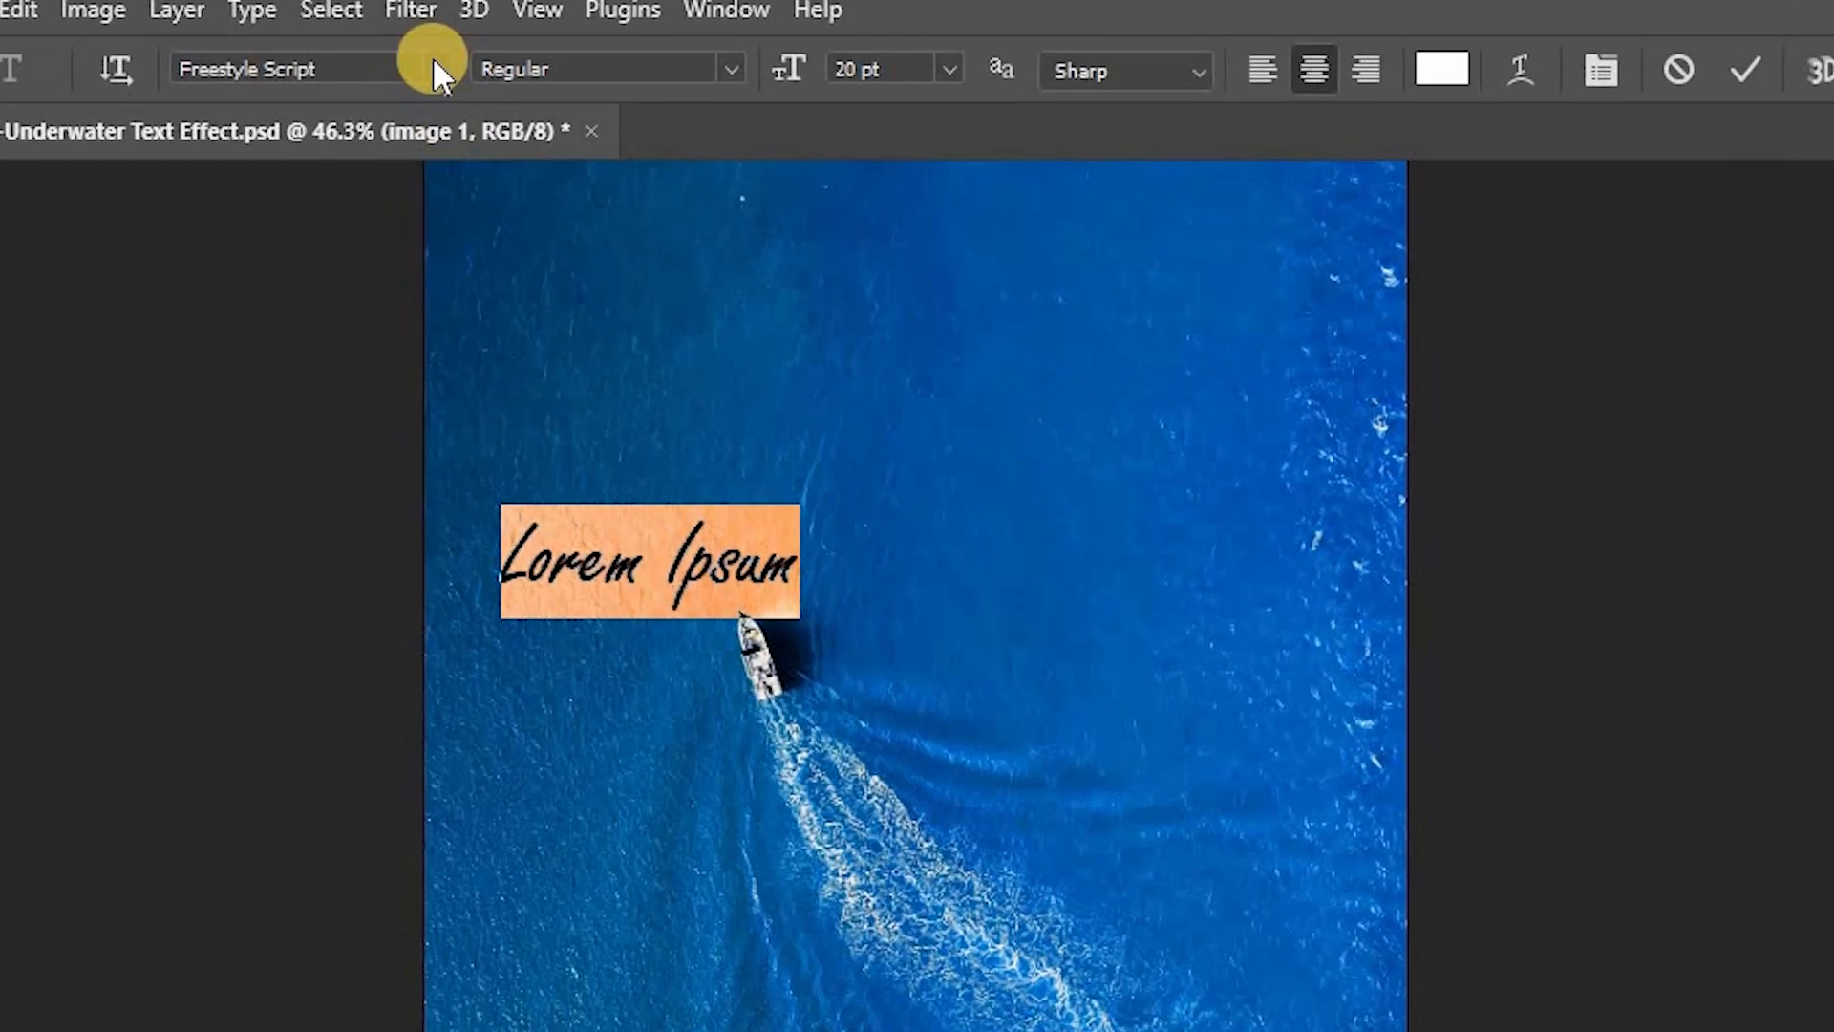
left_click(380, 57)
left_click(397, 222)
type("Love THE OCEAN")
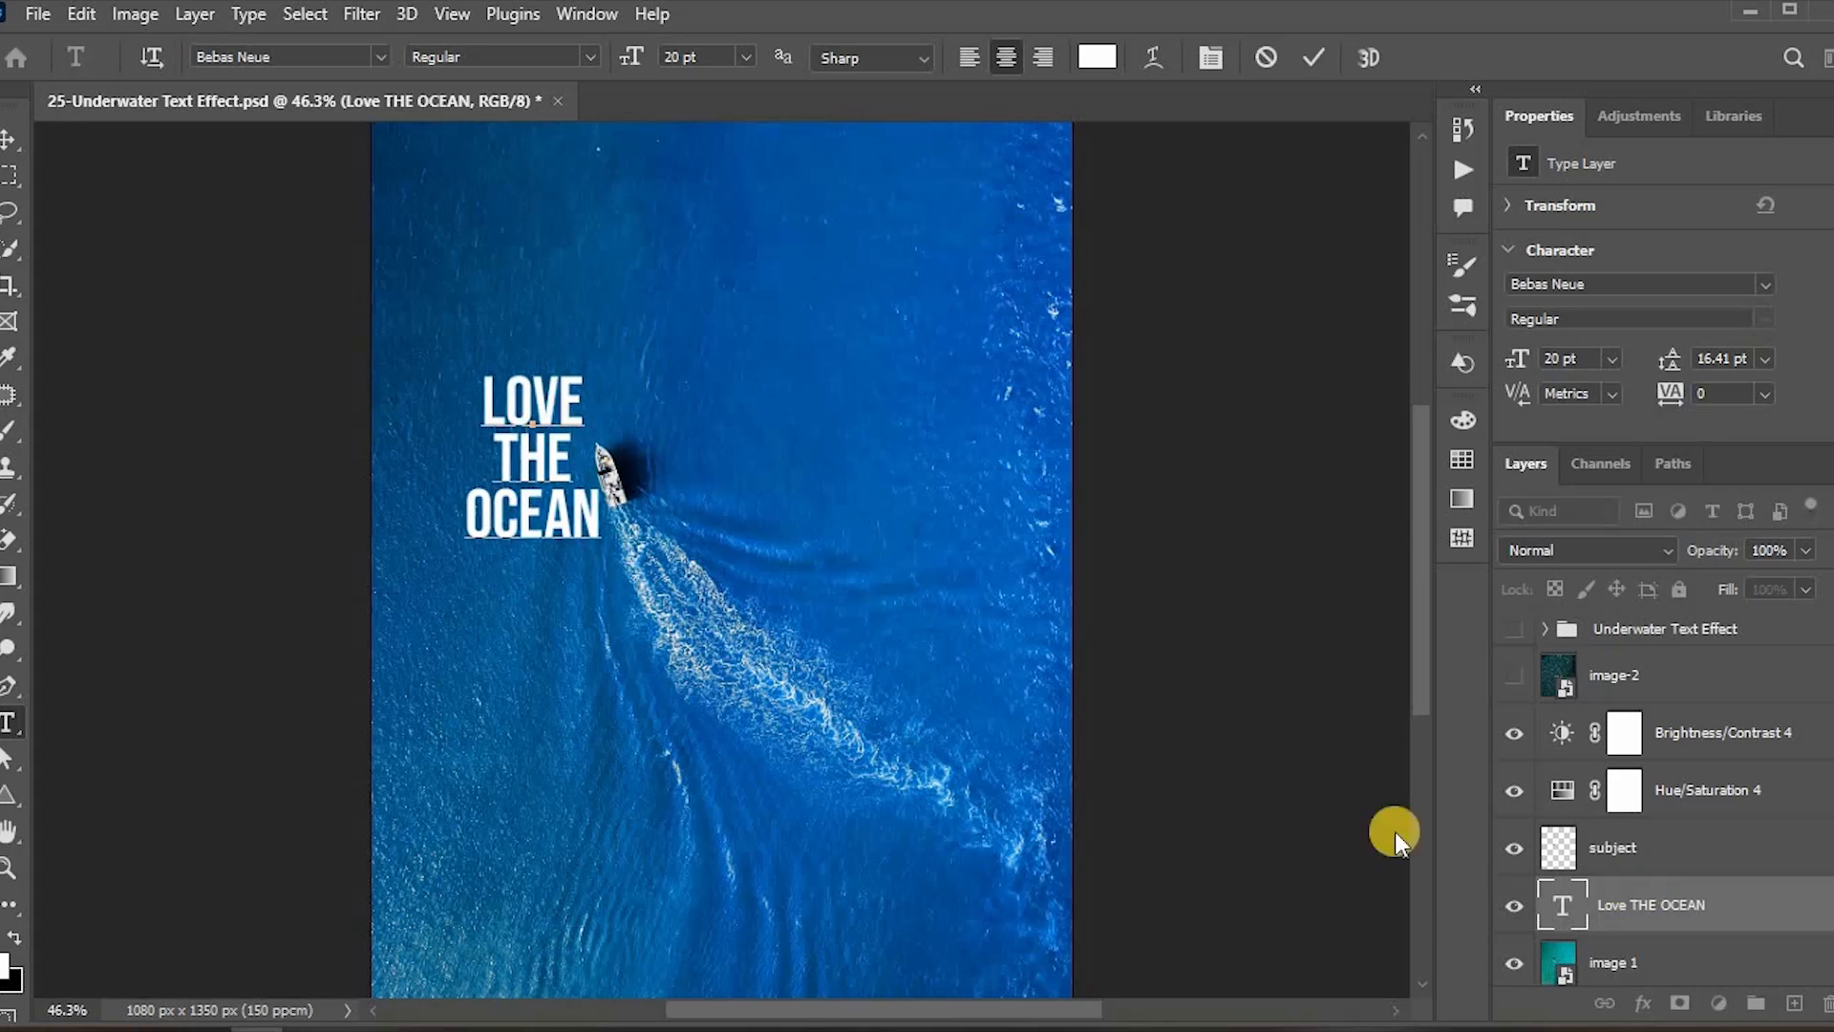
Step: Scale up and rotate the text so it runs diagonally across the water along the boat's wake
key("ctrl+t")
left_click_drag(564, 580, 738, 798)
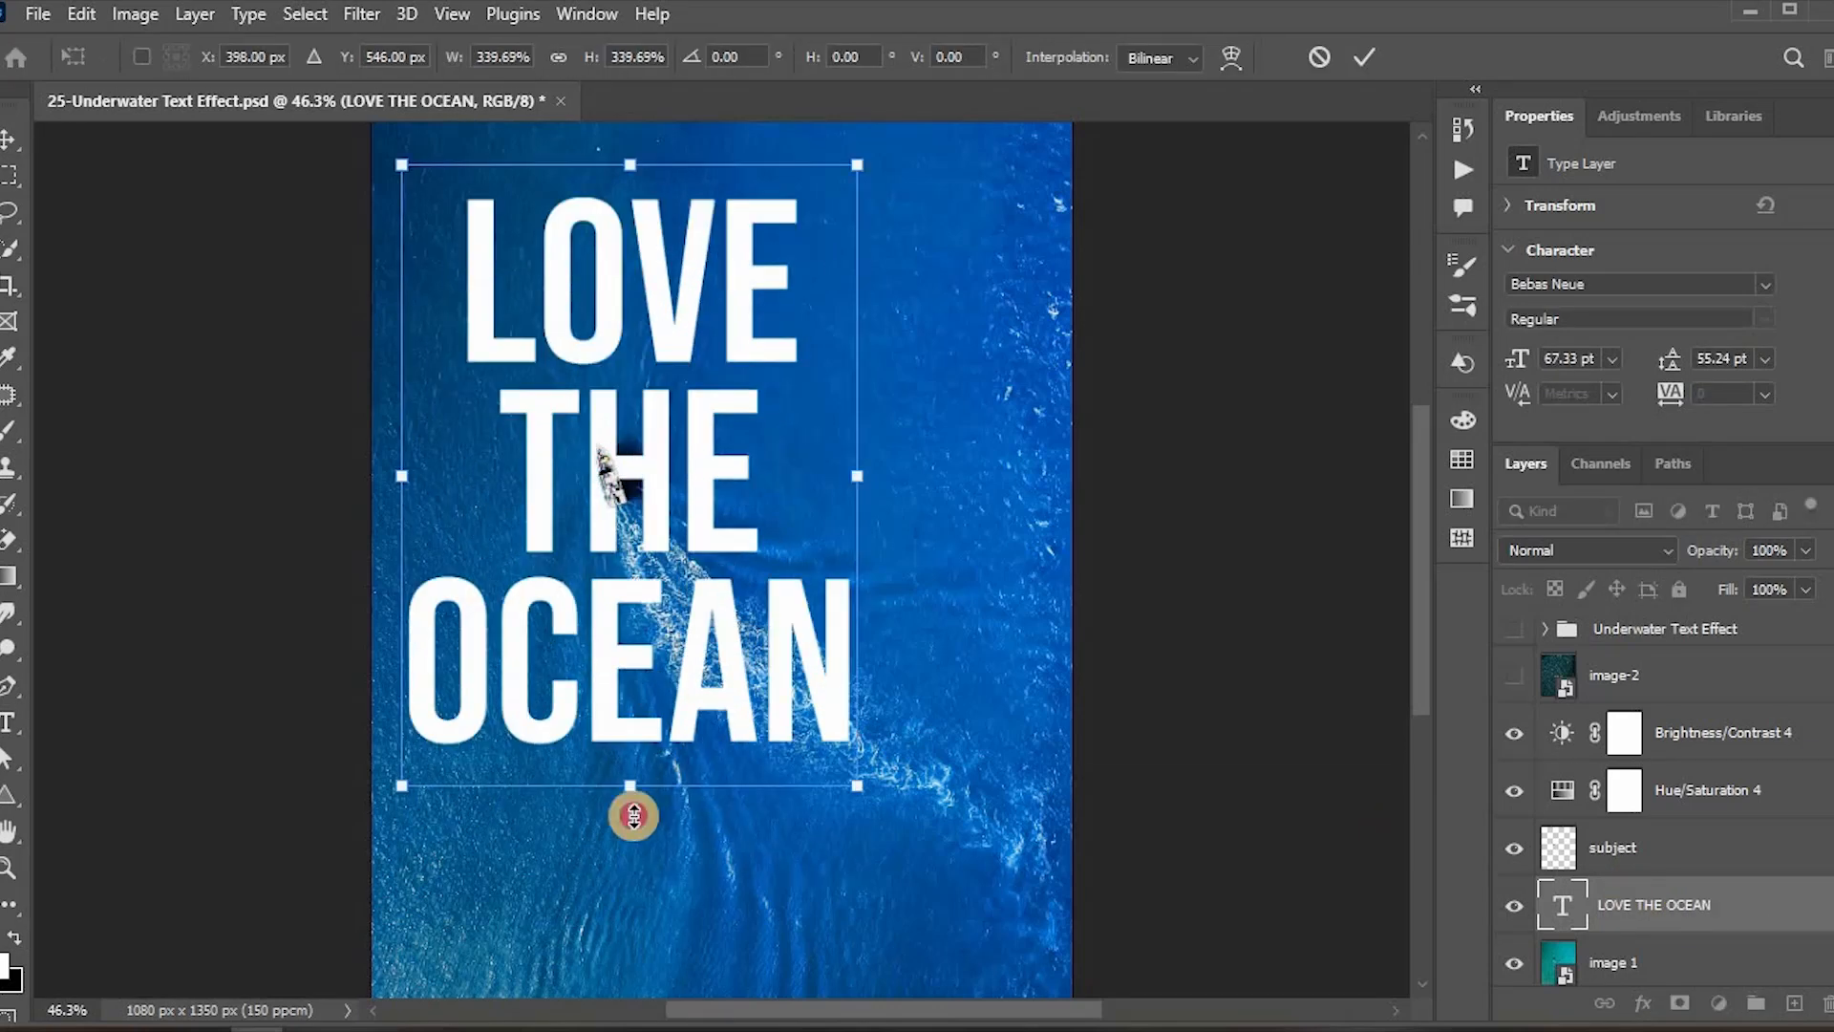
left_click_drag(661, 546, 684, 556)
left_click_drag(778, 874, 863, 834)
left_click_drag(775, 567, 745, 586)
left_click_drag(1044, 696, 898, 637)
left_click_drag(652, 489, 714, 522)
left_click_drag(665, 158, 701, 161)
key("Return")
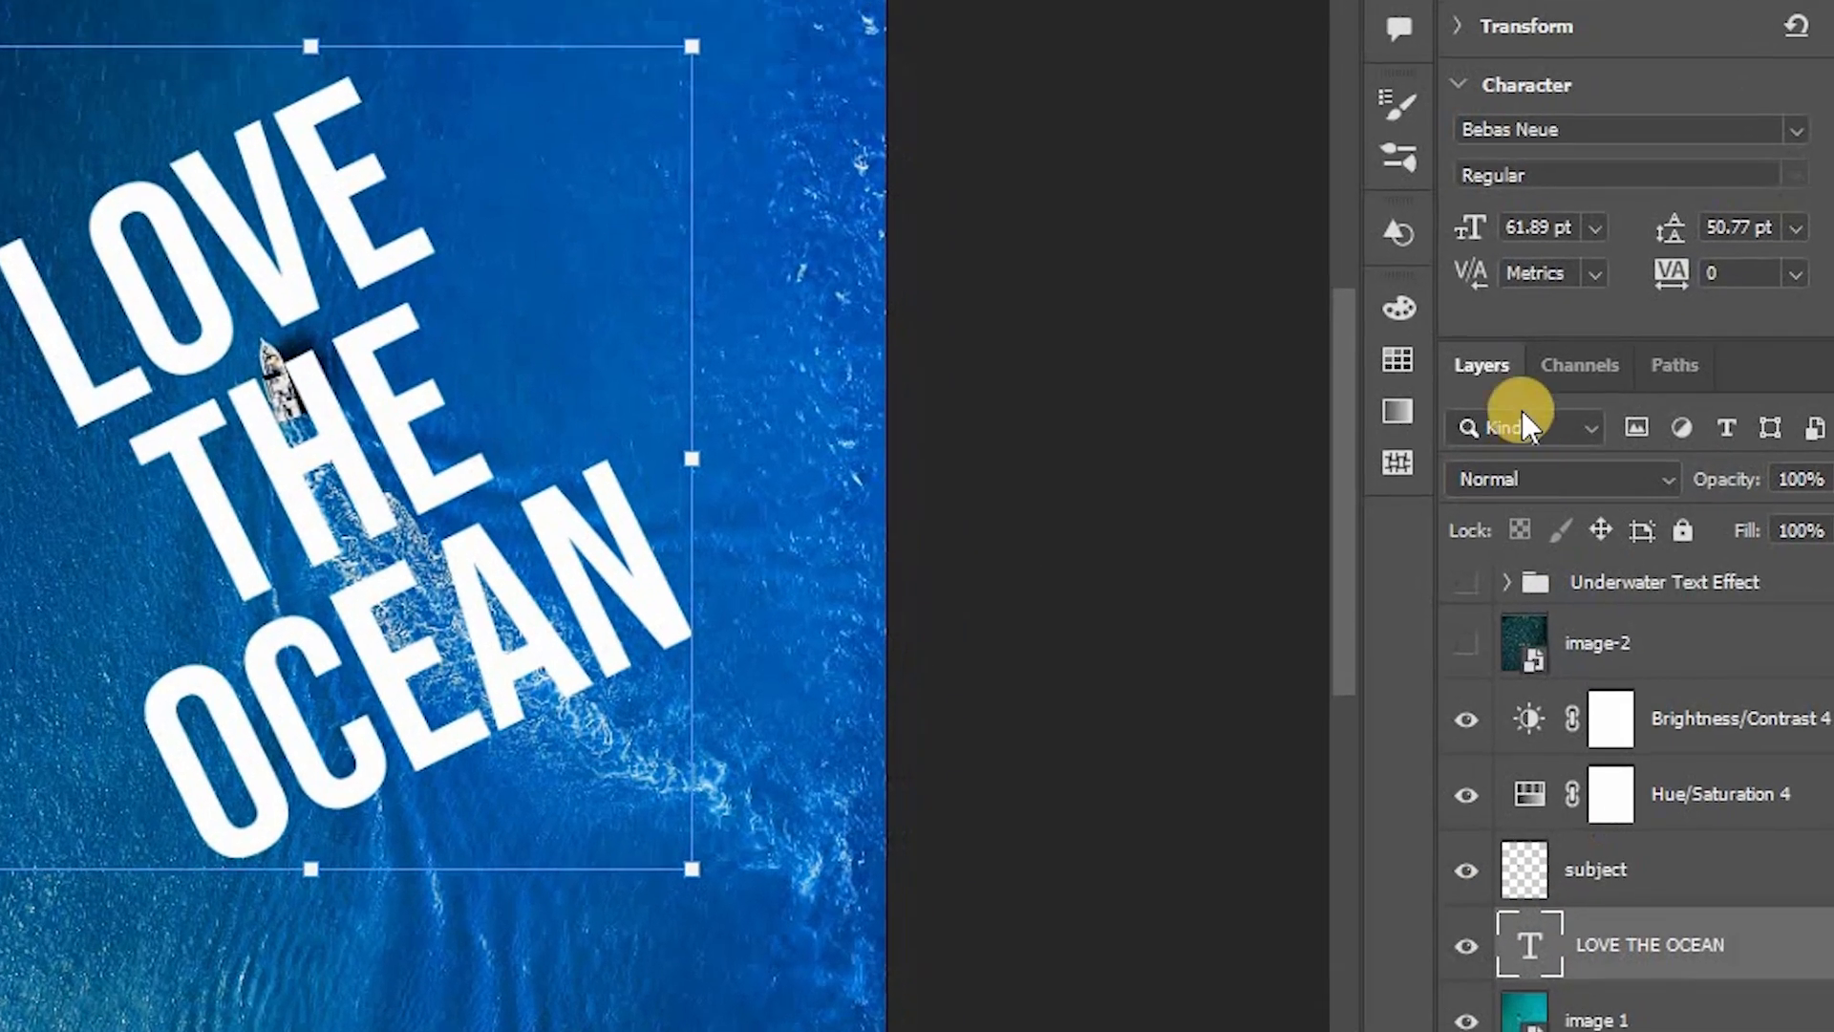
Step: Set the text layer's blend mode to Soft Light and duplicate the layer
left_click(1543, 550)
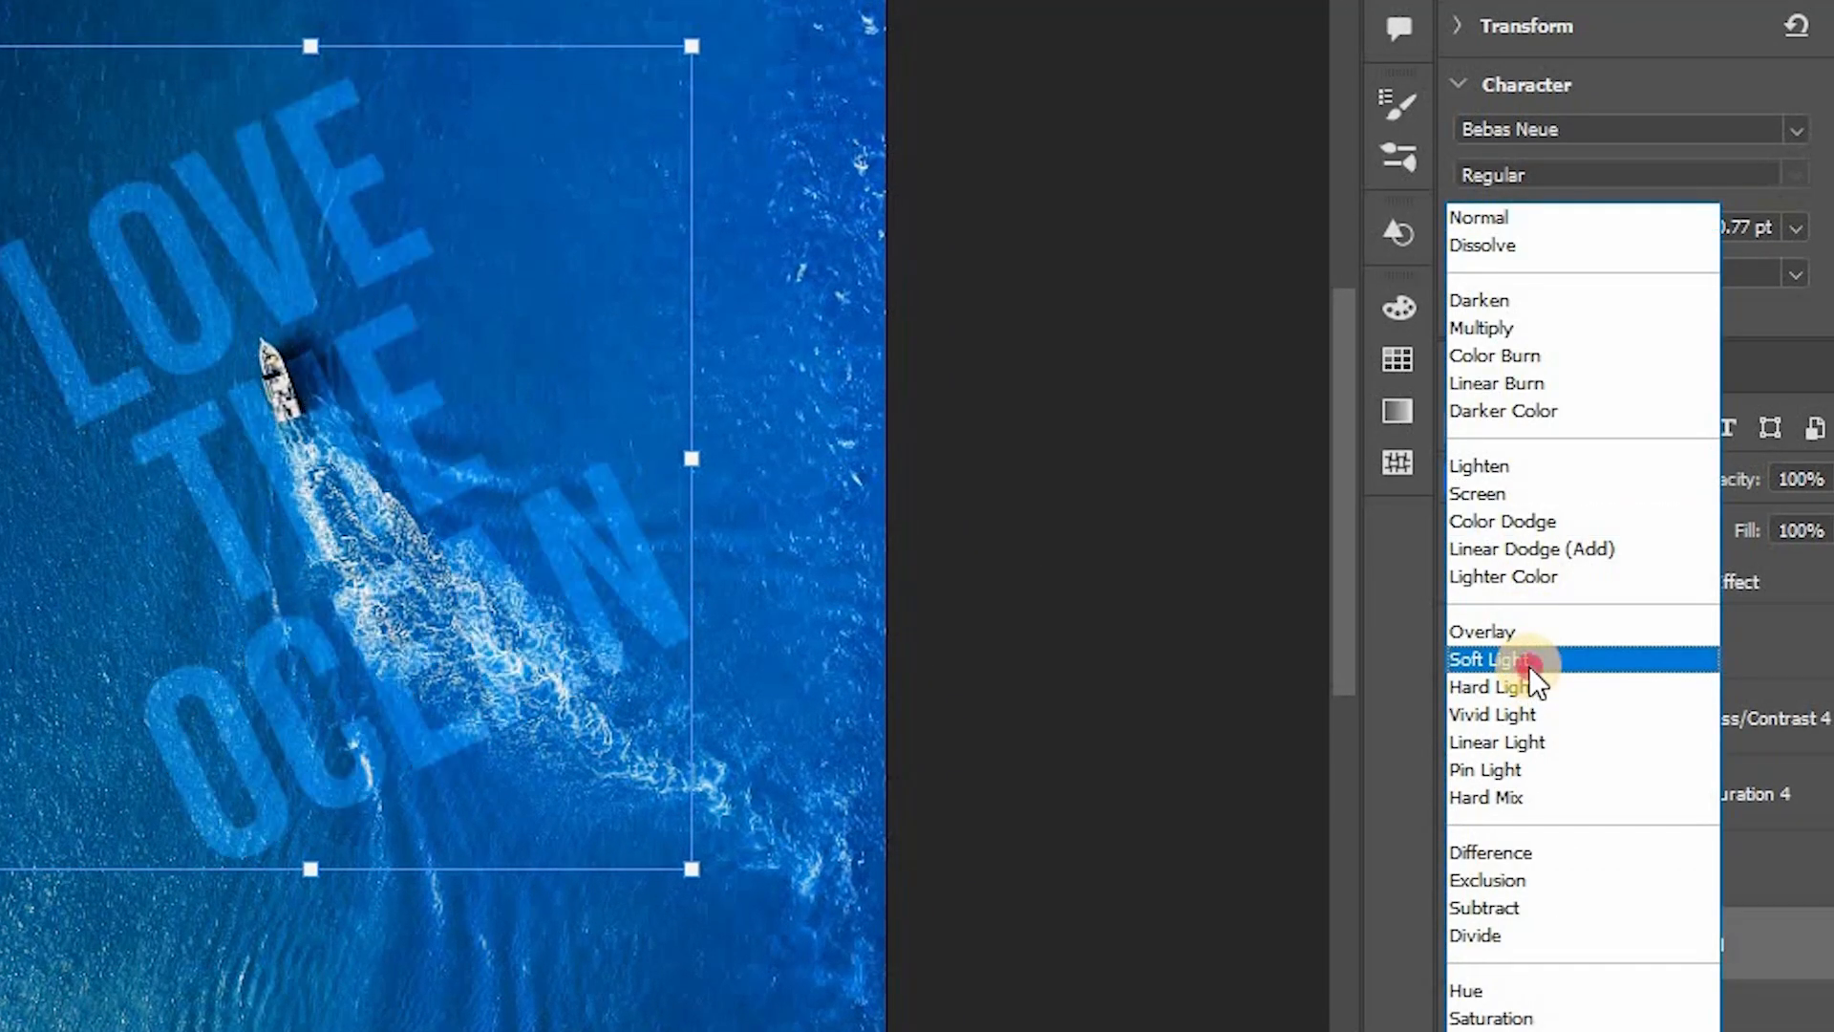
left_click(1520, 661)
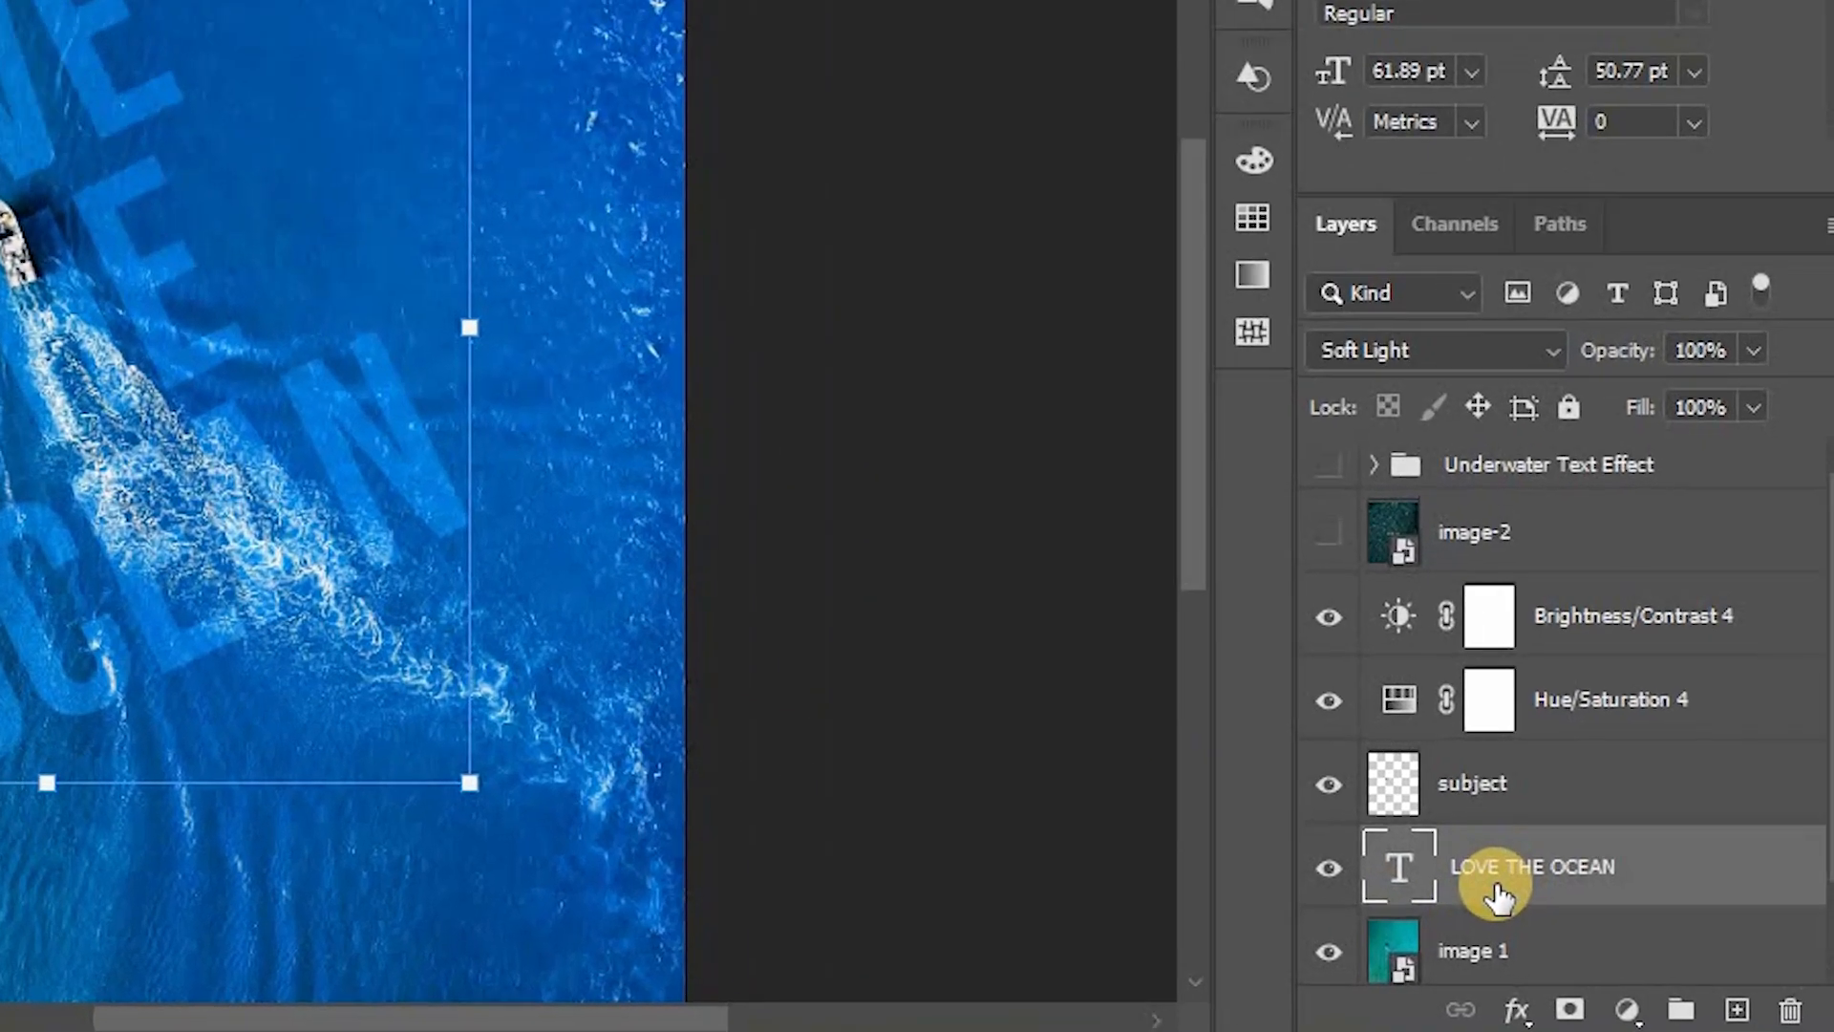
key("ctrl+j")
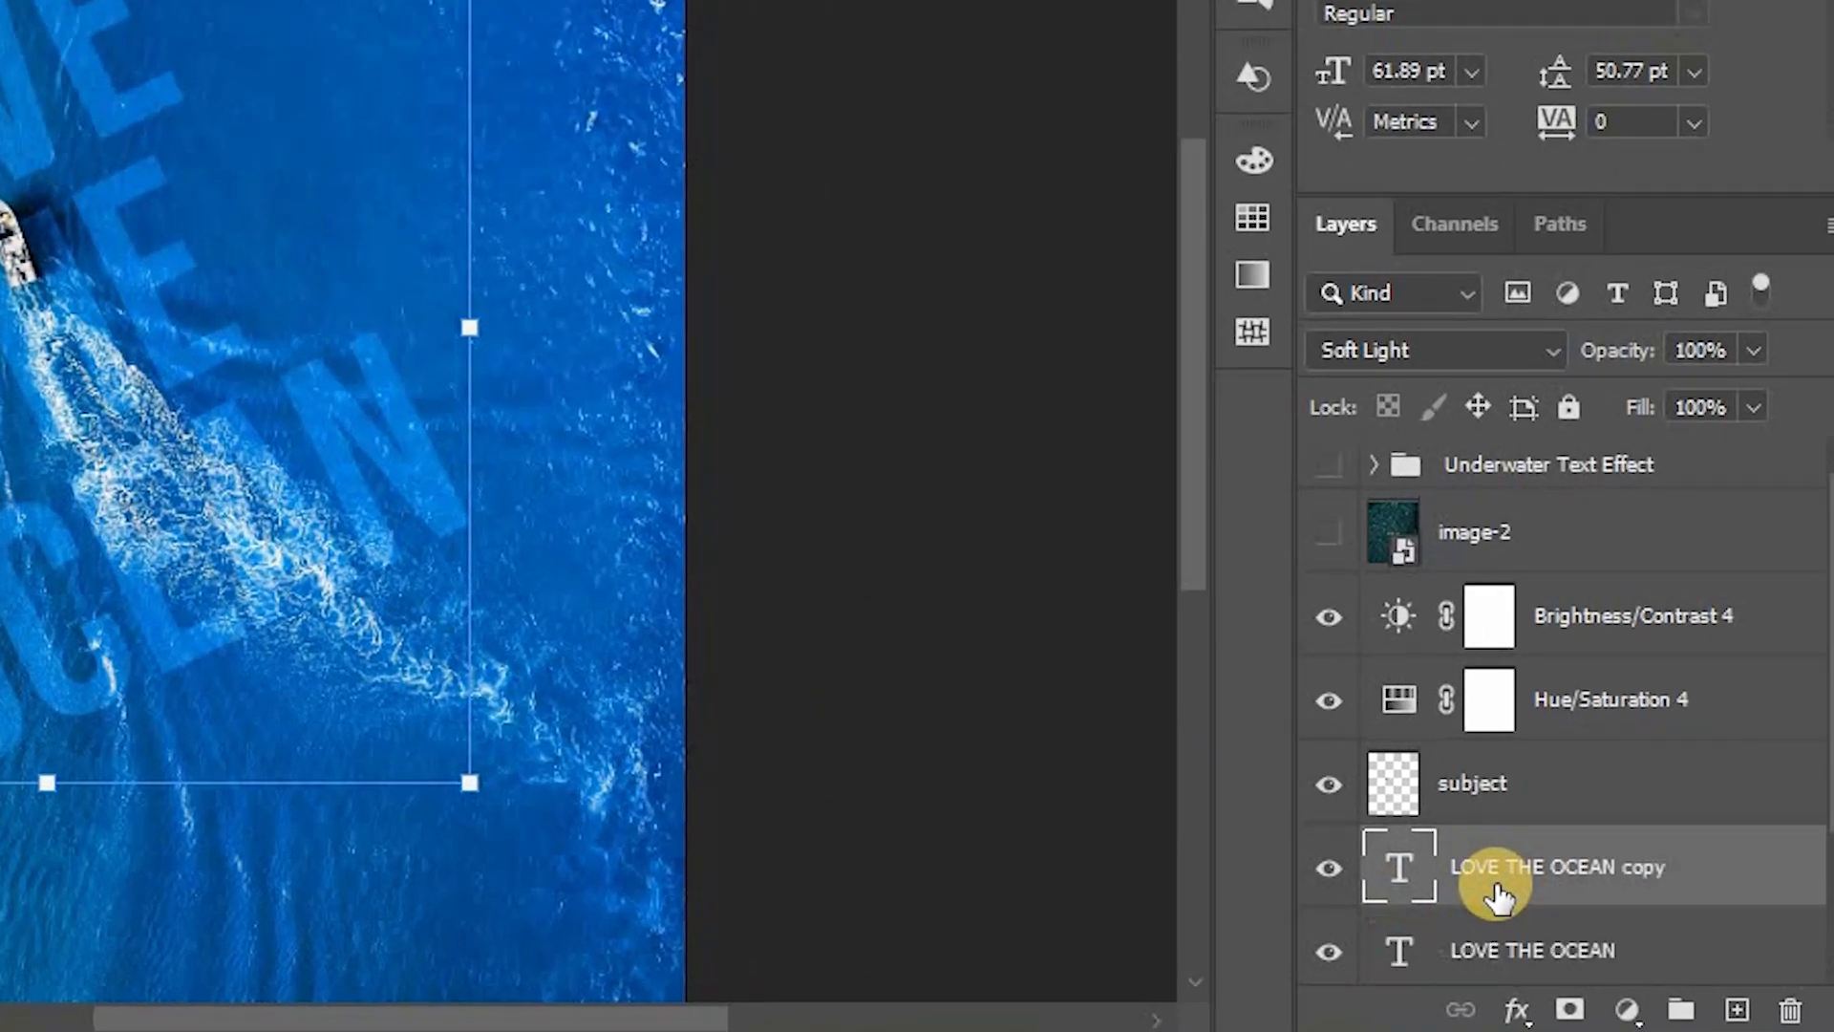
Step: Hide the original text layer and convert the text copy to a smart object
scroll(1495, 908, "down", 3)
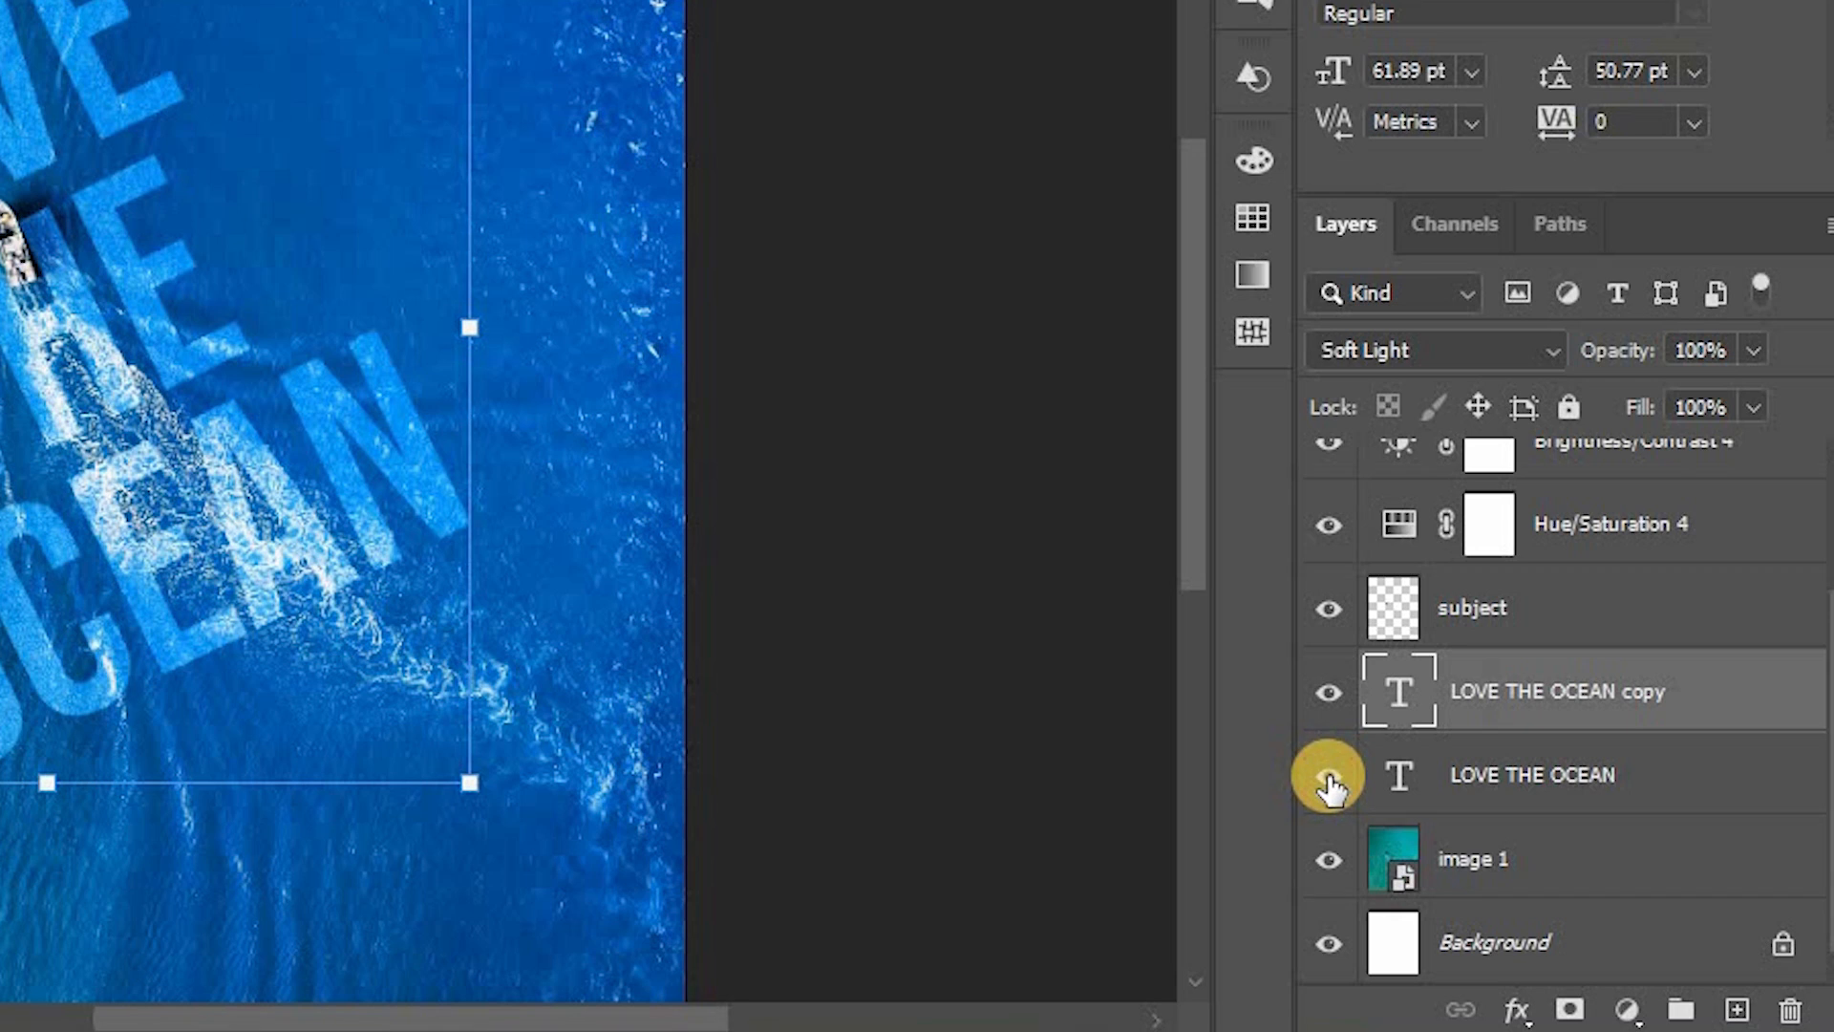
left_click(1328, 776)
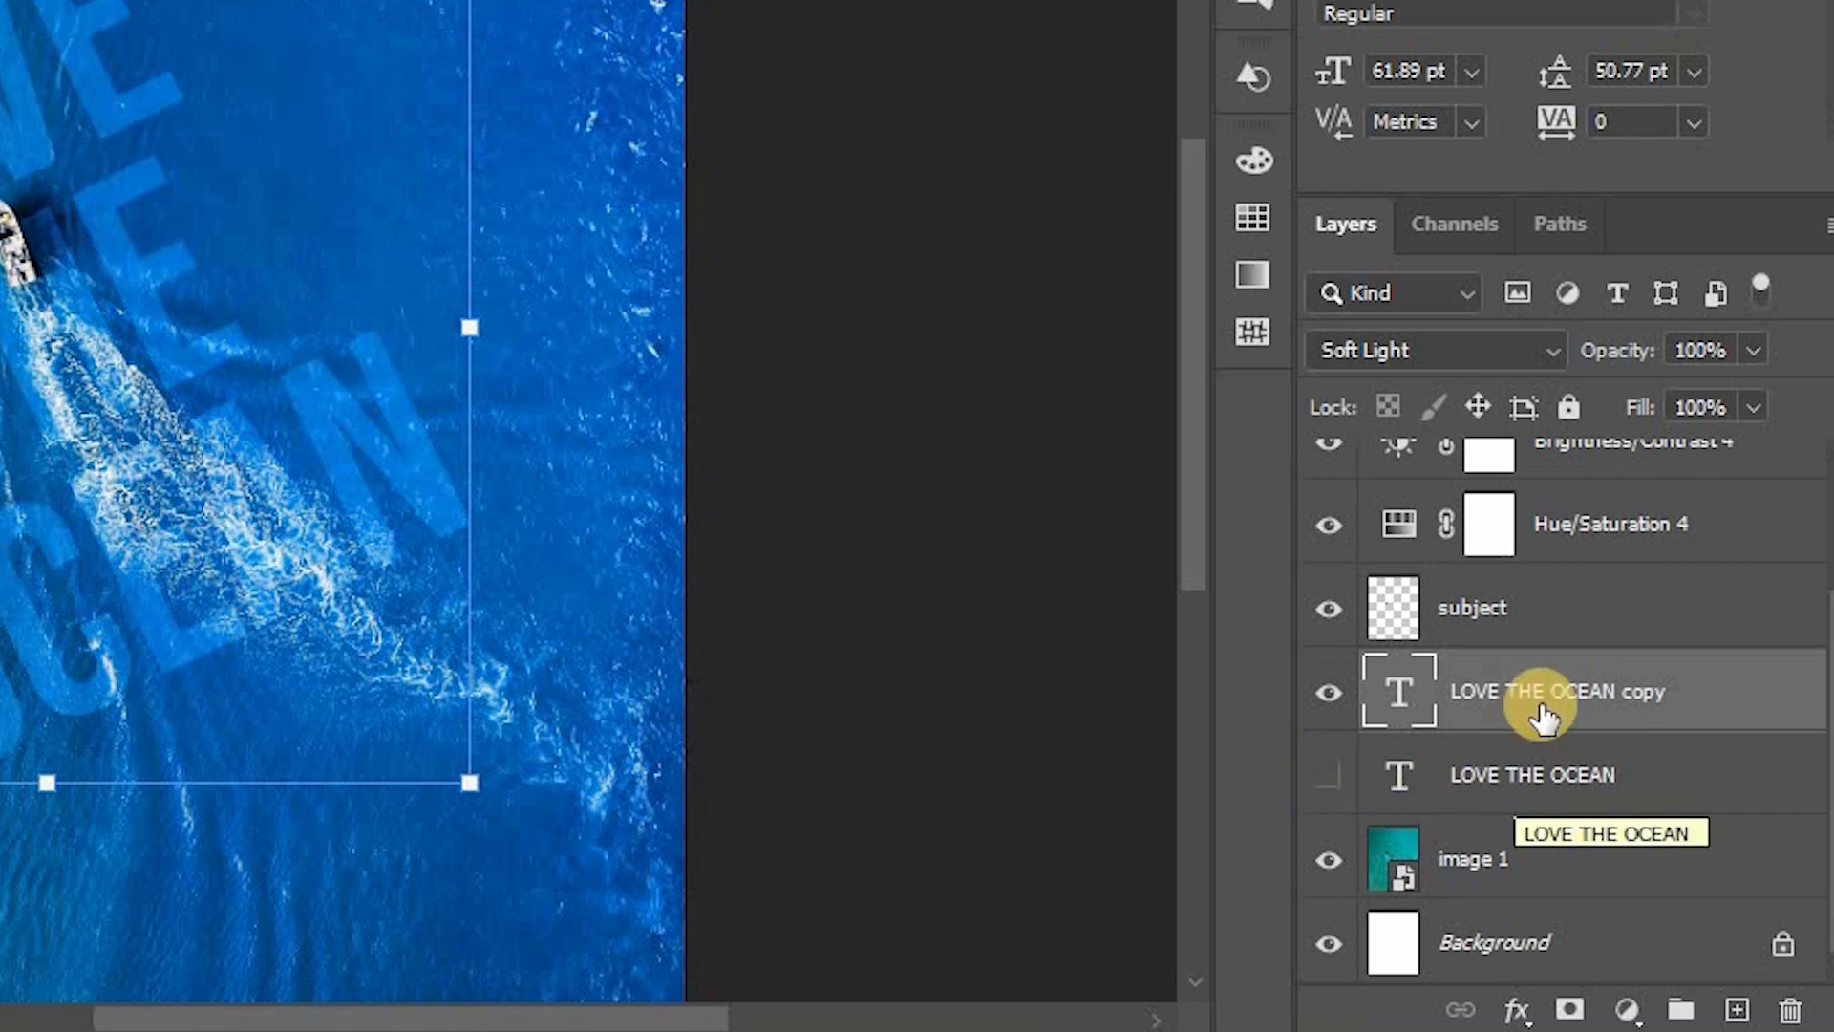
right_click(1455, 704)
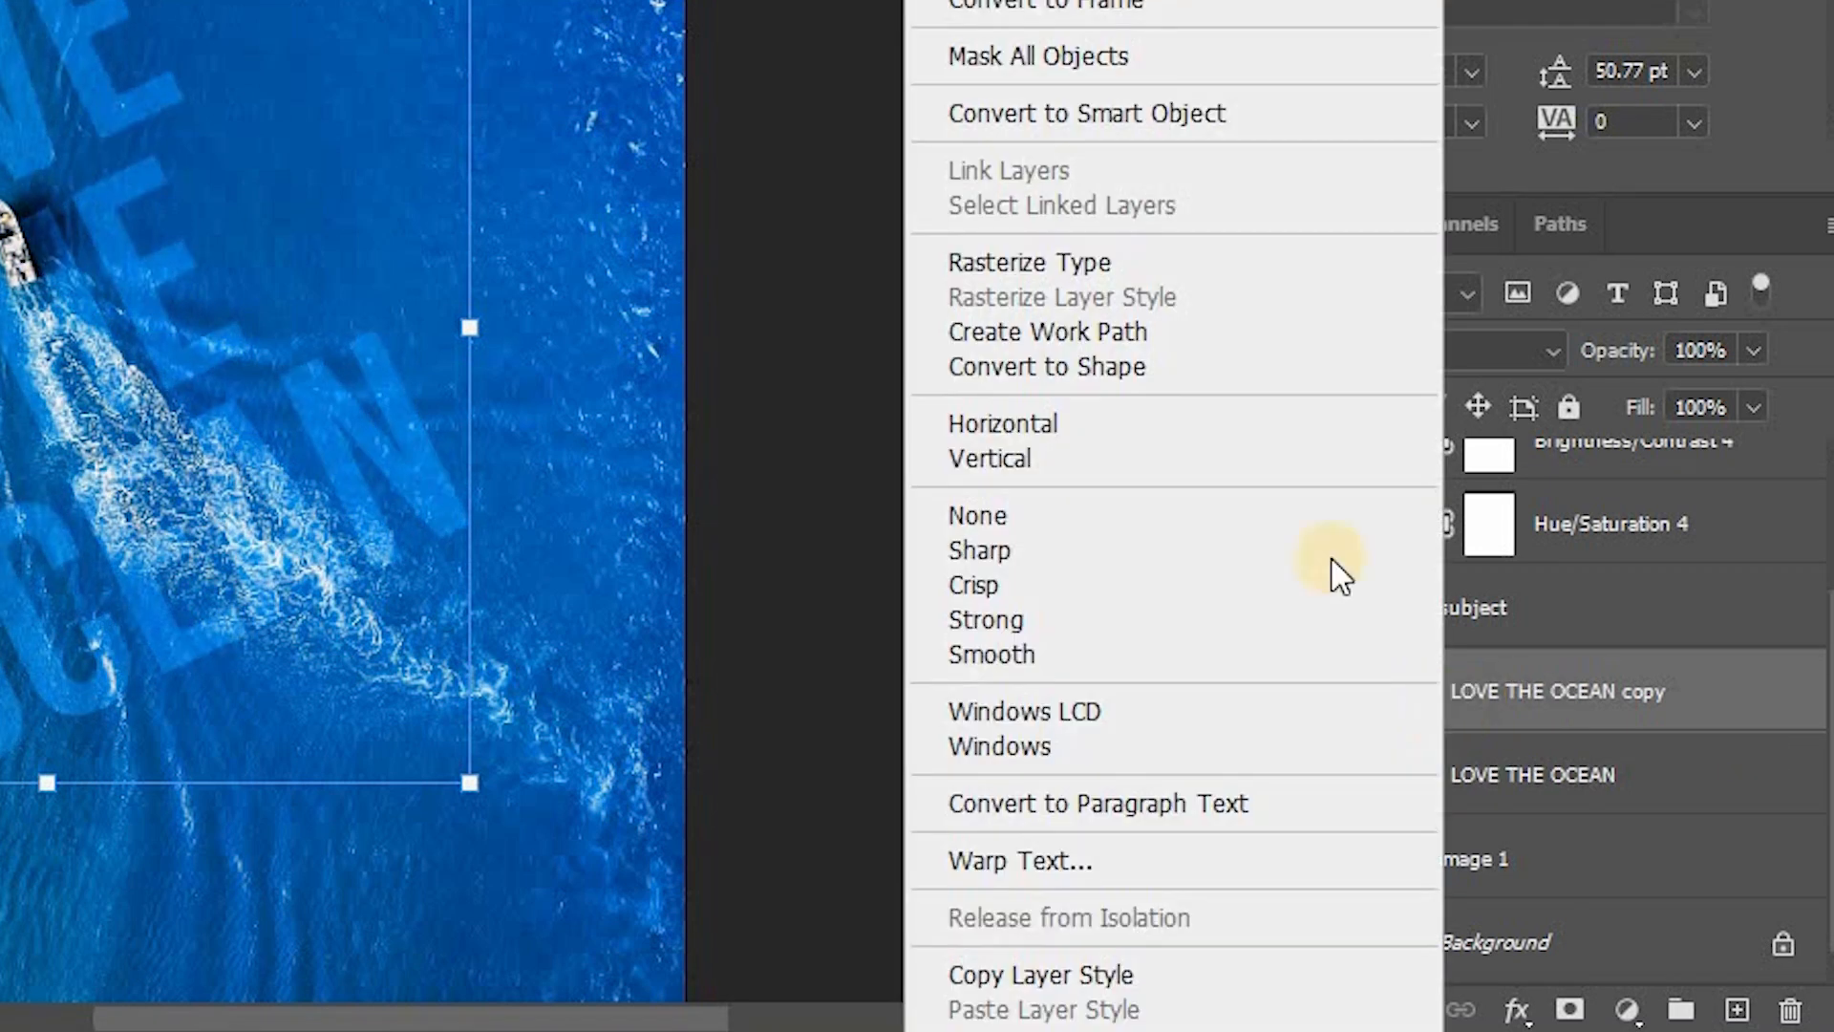
left_click(1170, 114)
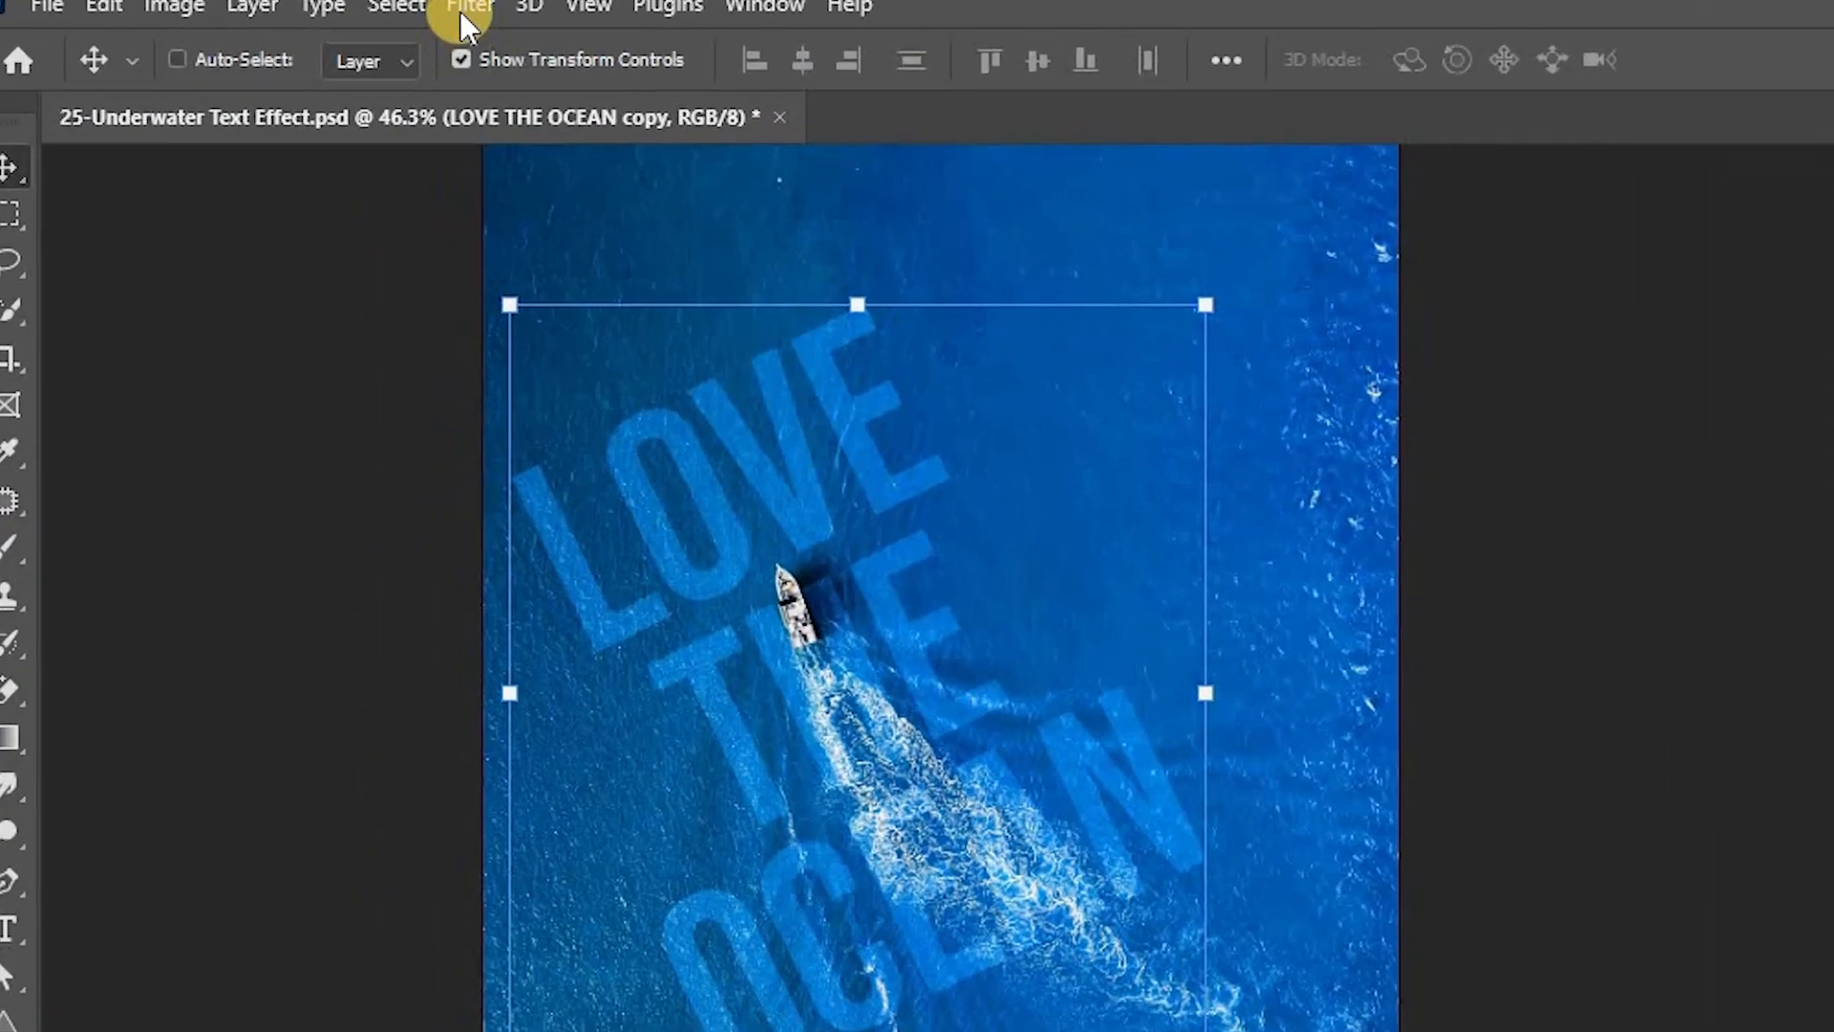
Step: Apply a Liquify filter to the text copy, warping the letters where they cross the boat's wake
left_click(362, 13)
left_click(522, 342)
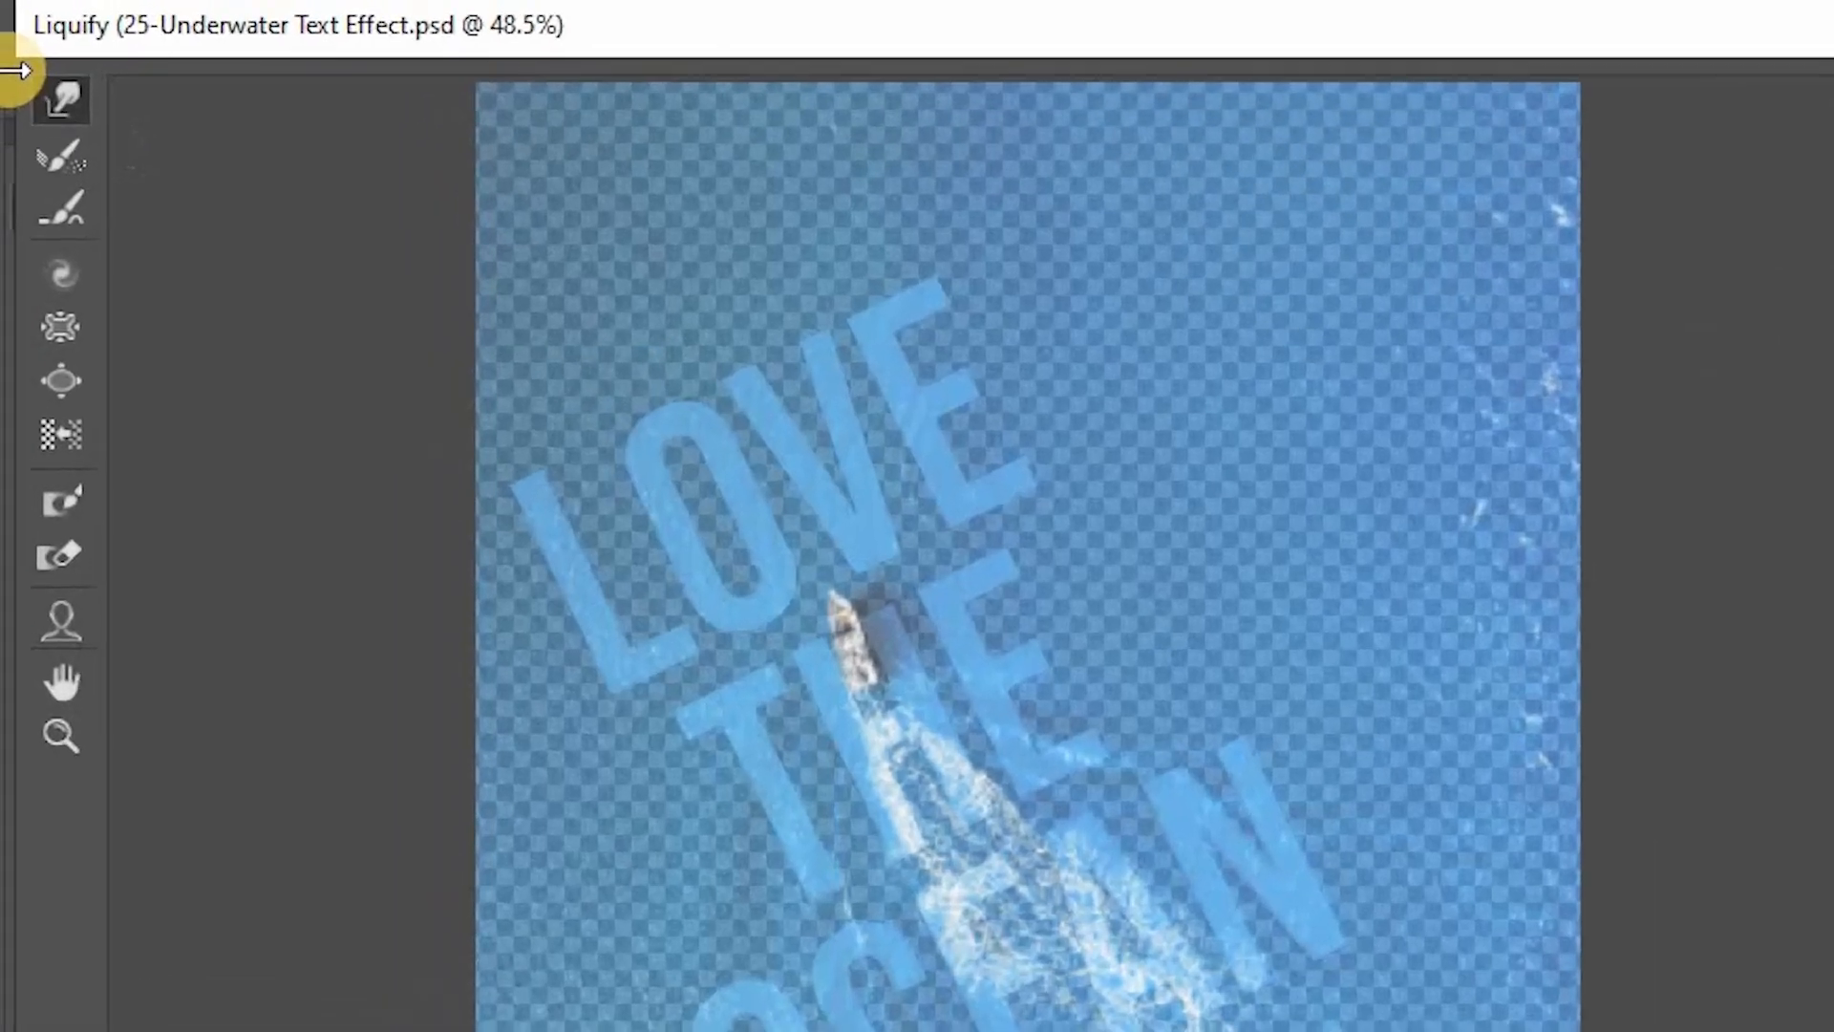
left_click(16, 67)
left_click(1503, 188)
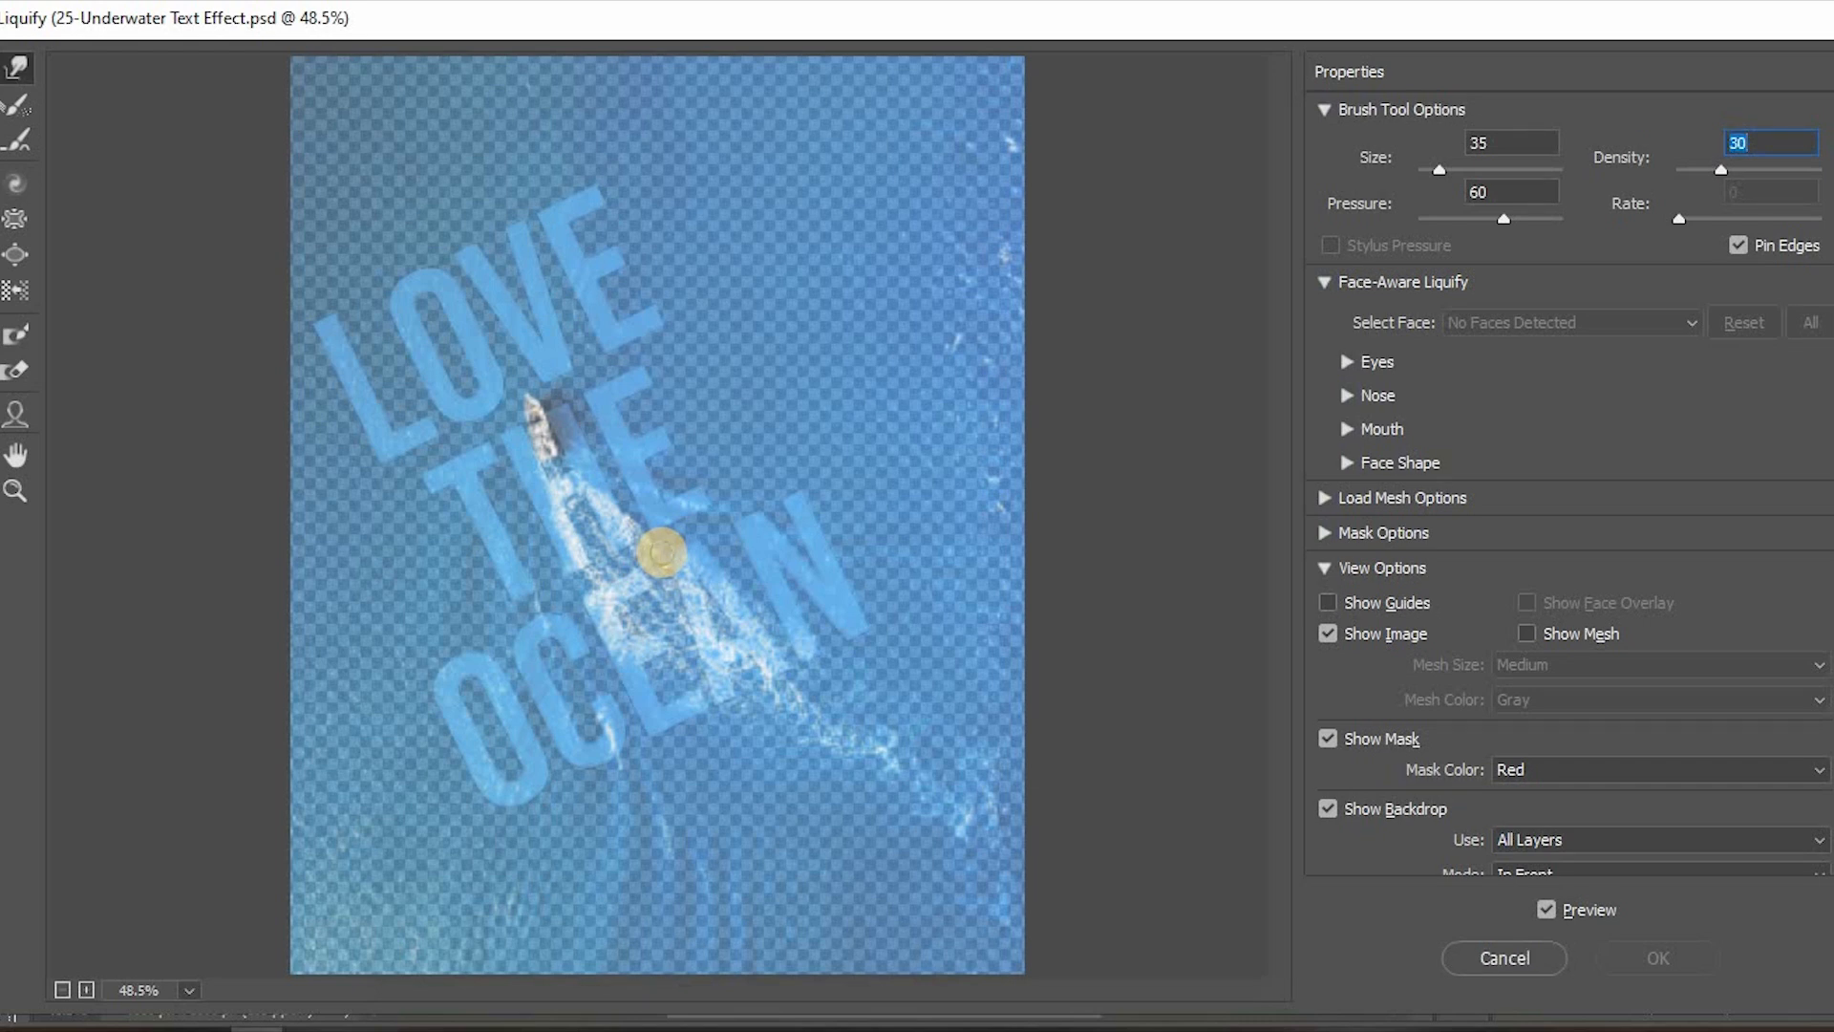
left_click(662, 553)
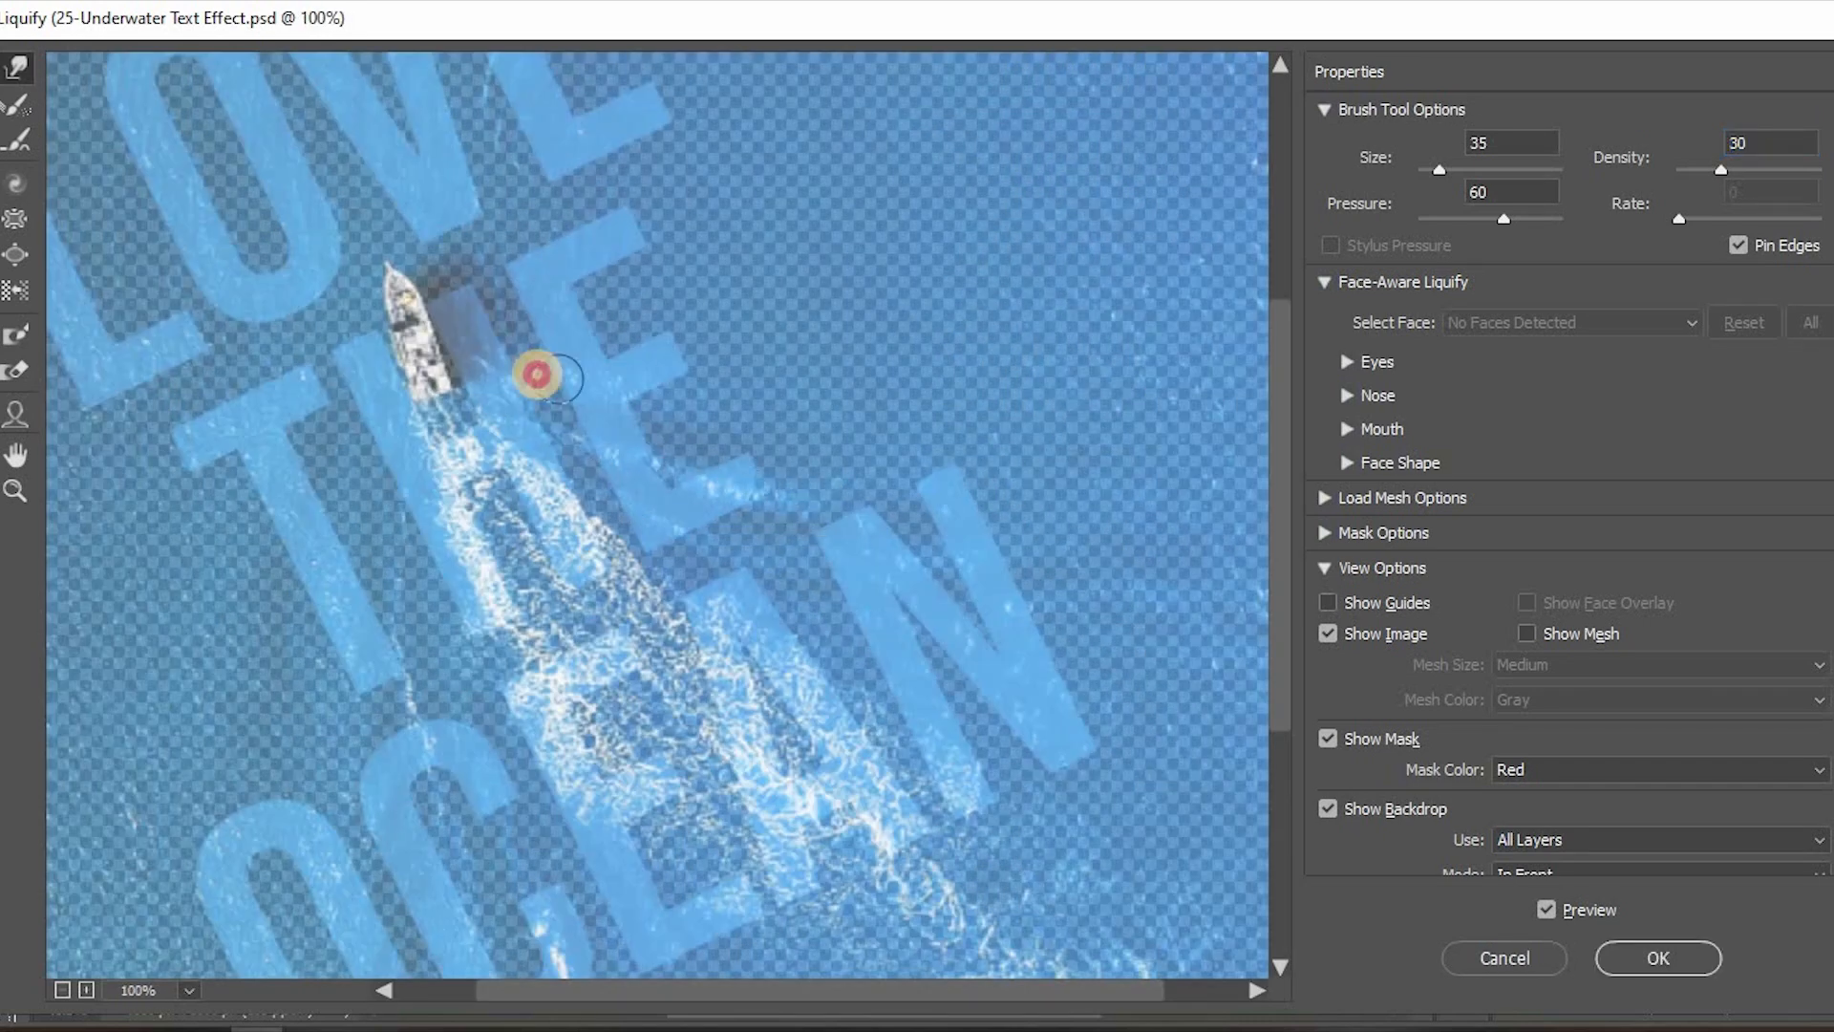
scroll(459, 573, "down", 3)
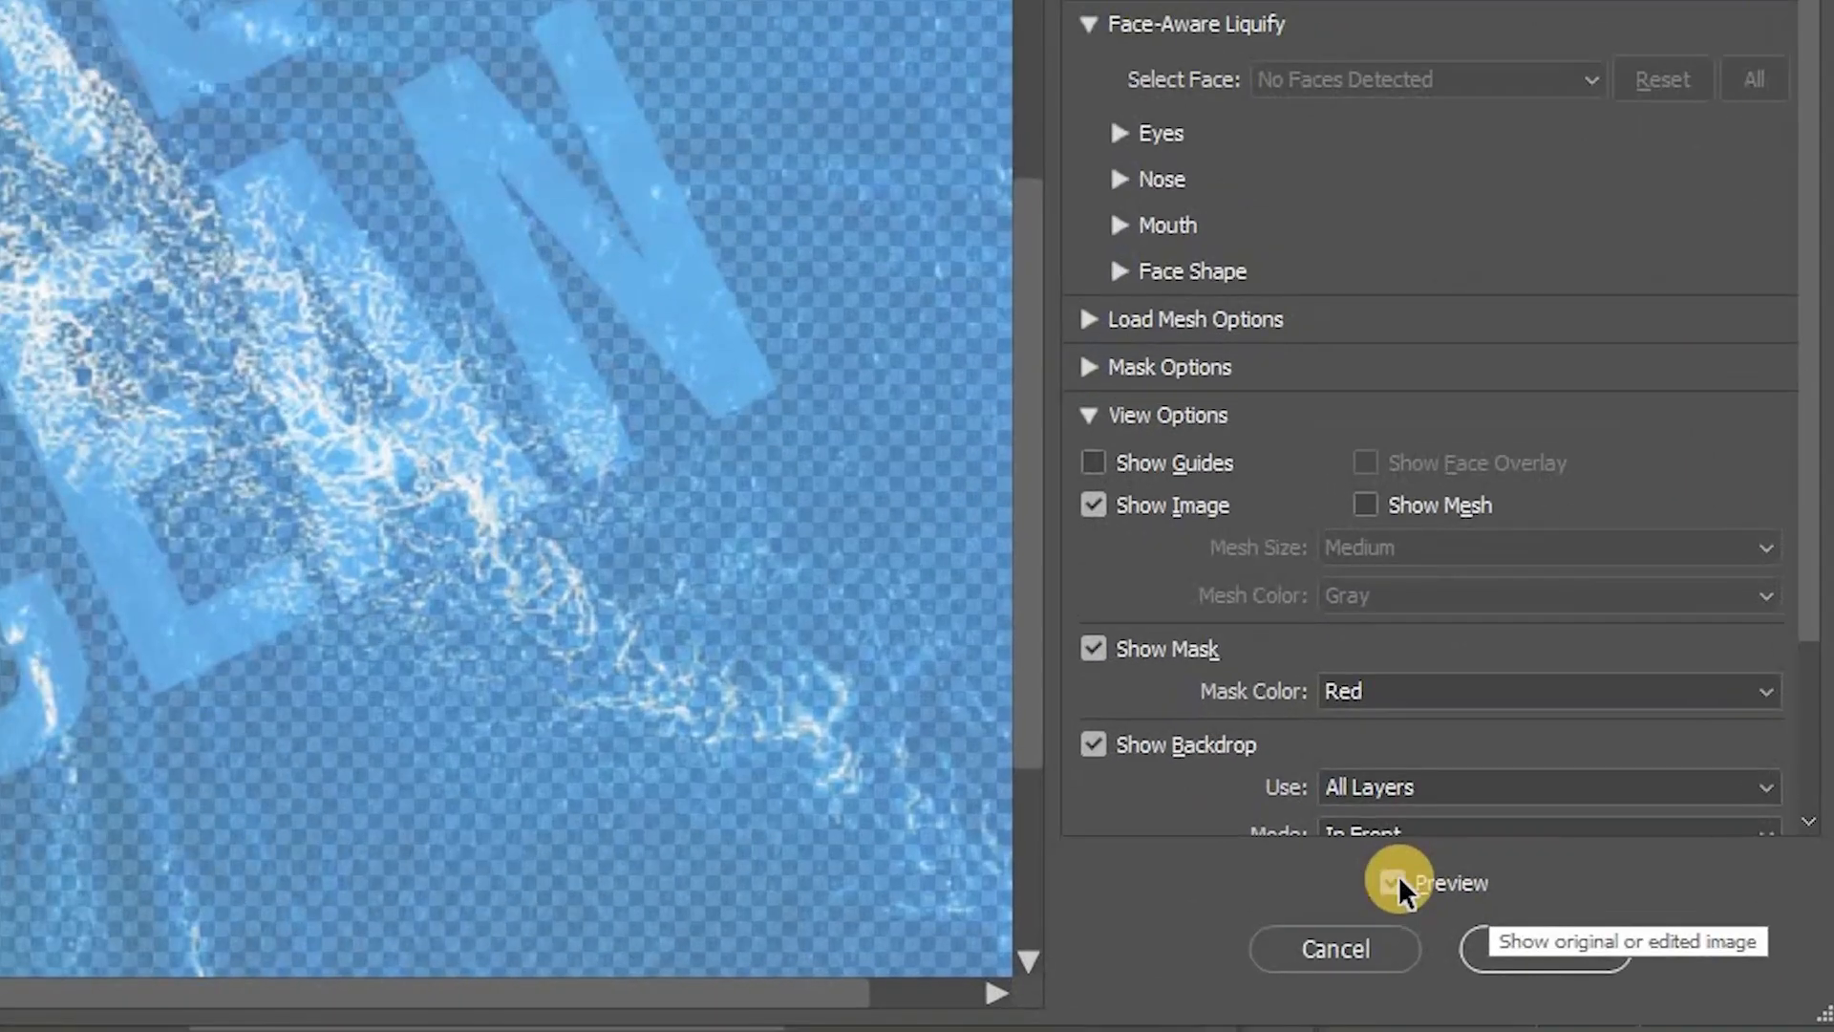
left_click(1551, 904)
left_click(1551, 904)
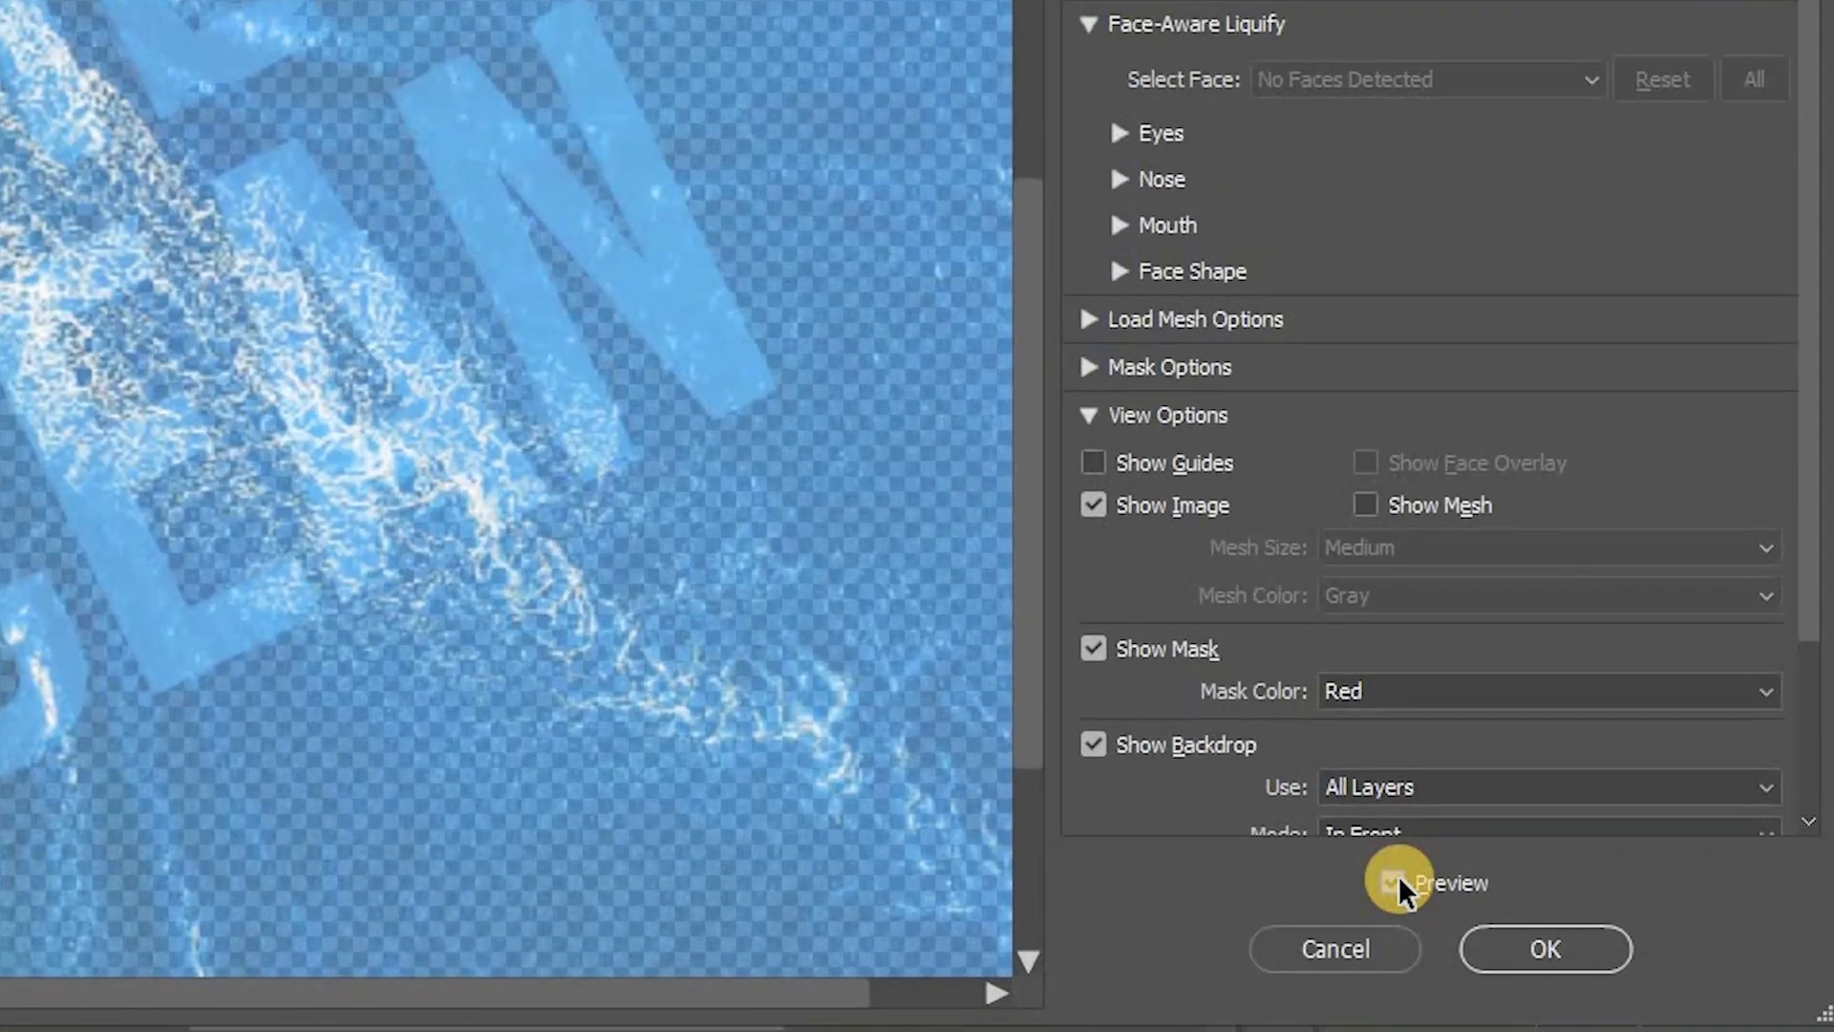
left_click(1534, 952)
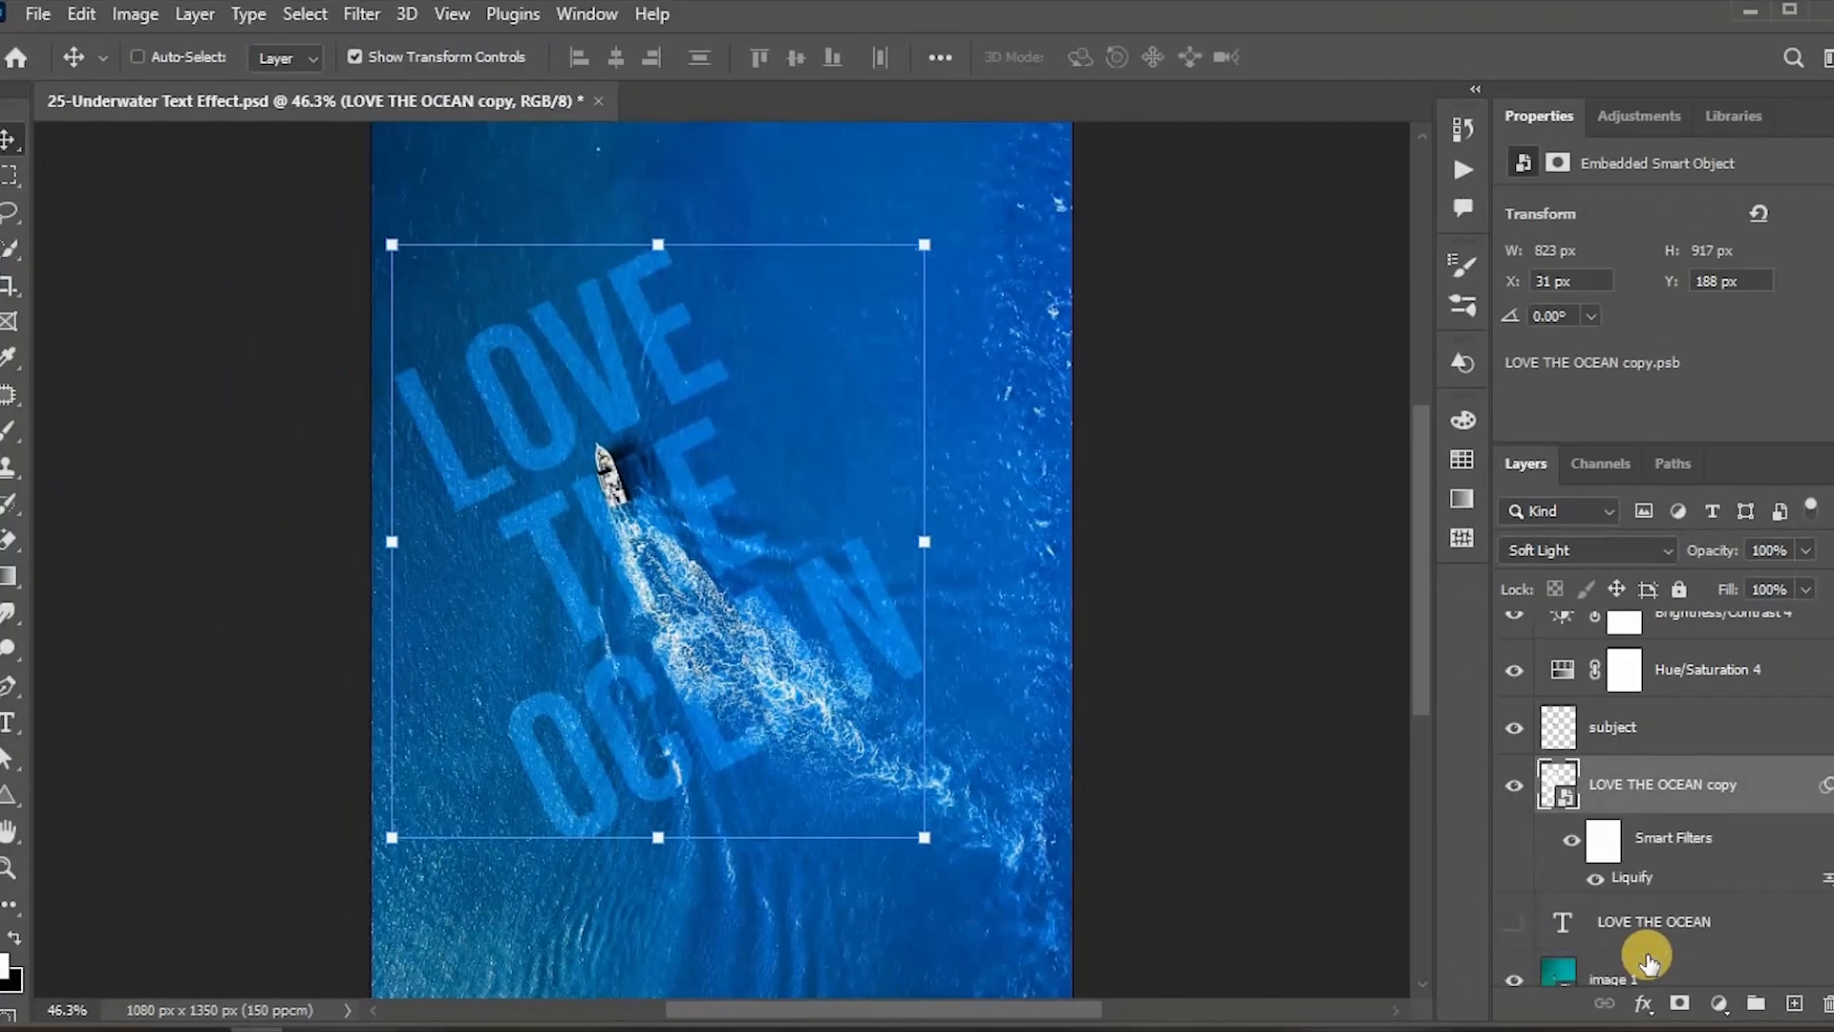
Step: Zoom in on the liquified text and compare it with the smart filter toggled
key("ctrl+plus")
key("ctrl+plus")
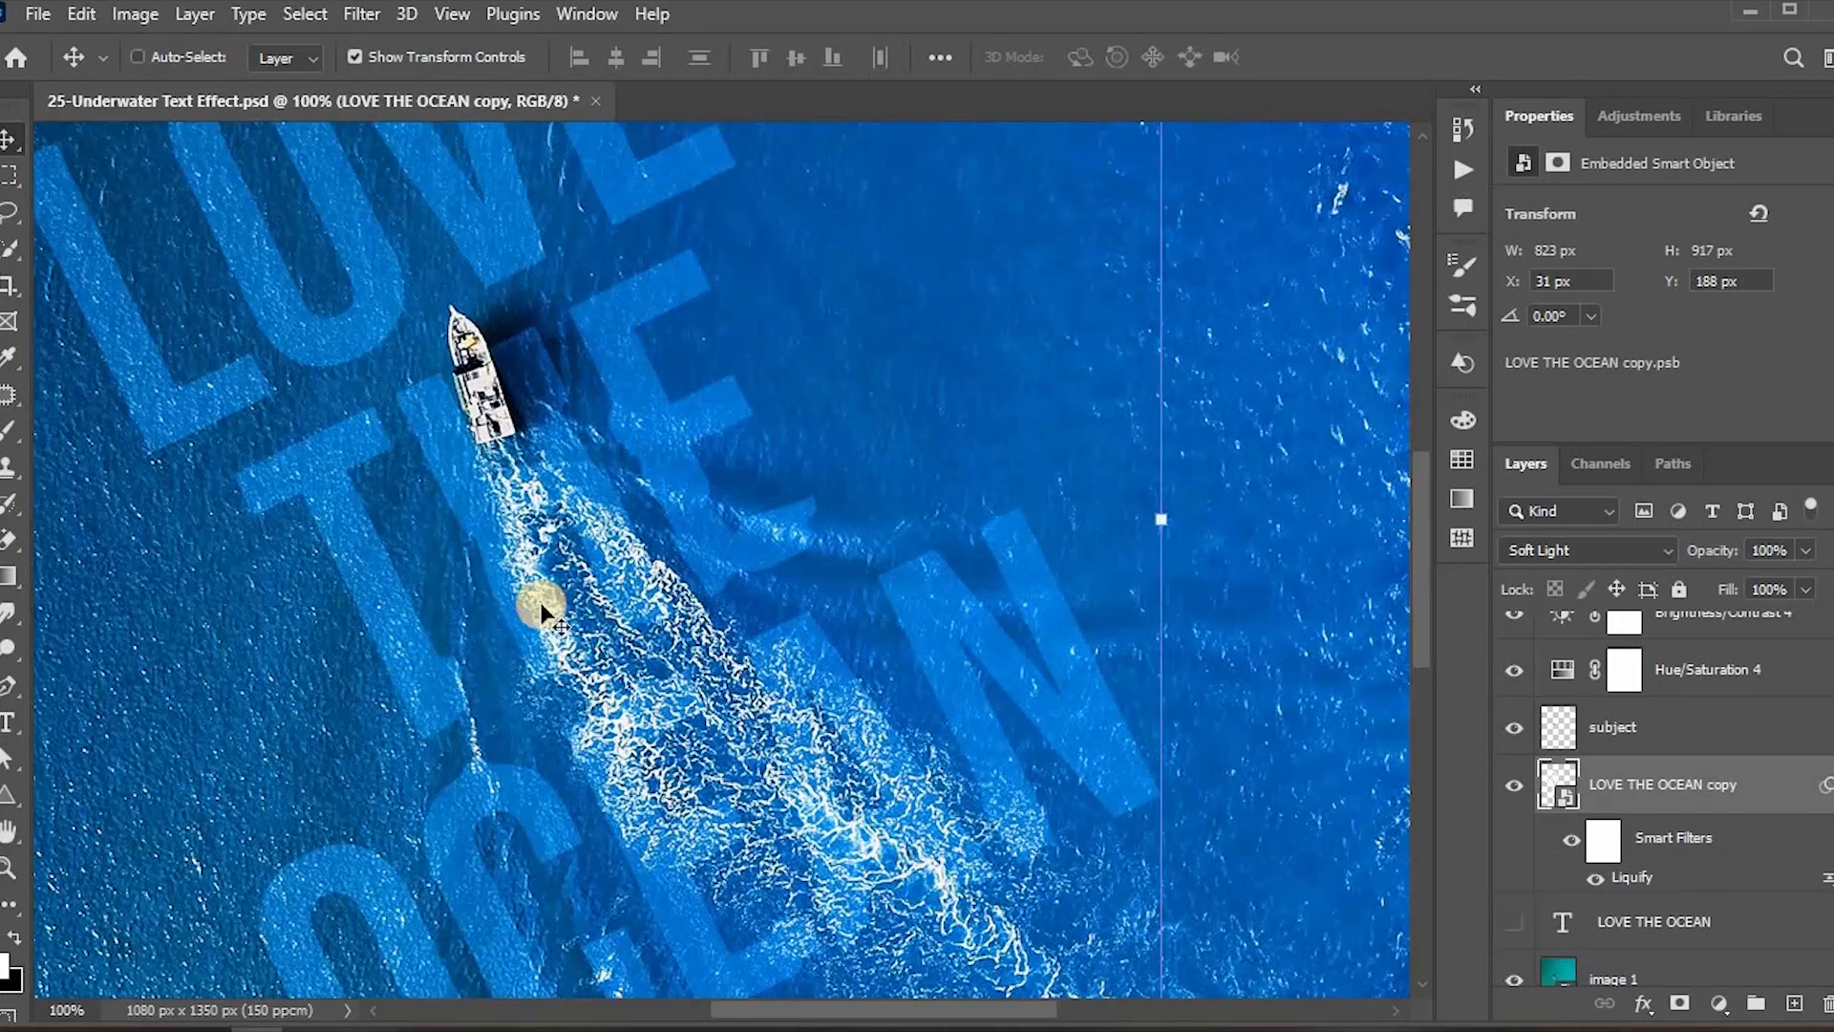
scroll(542, 607, "down", 1)
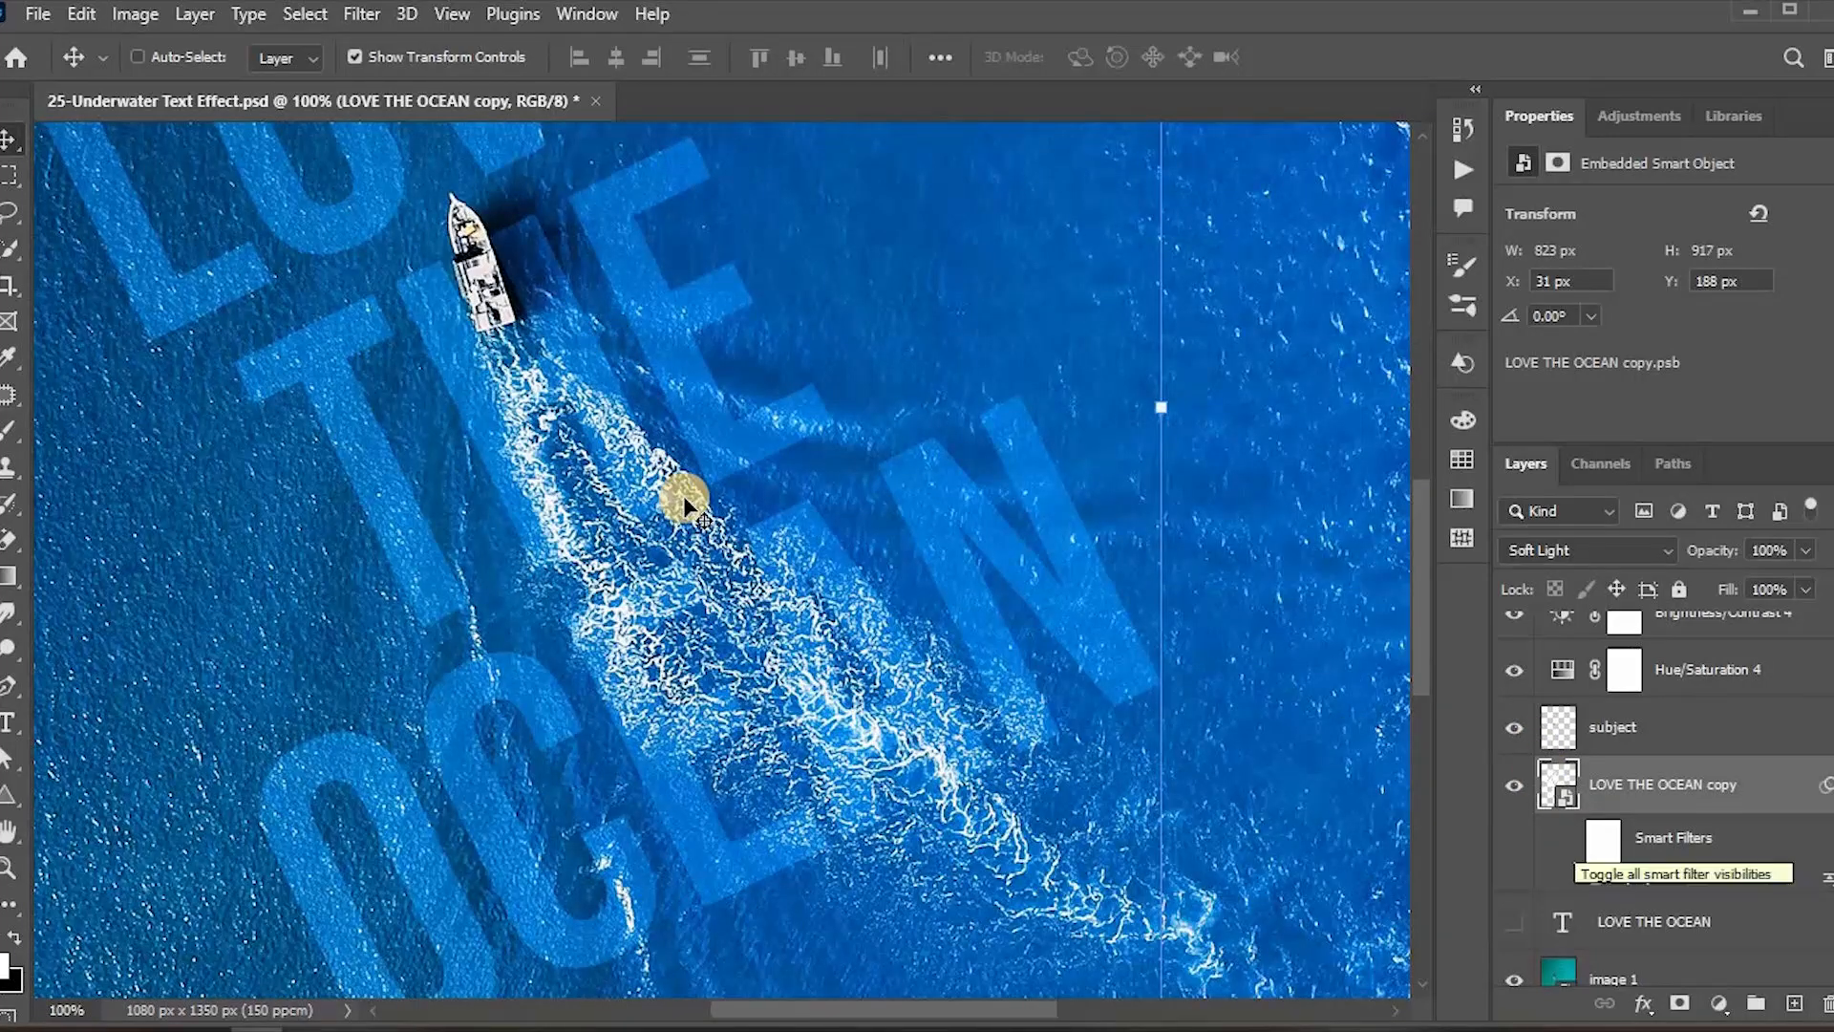
key("ctrl+plus")
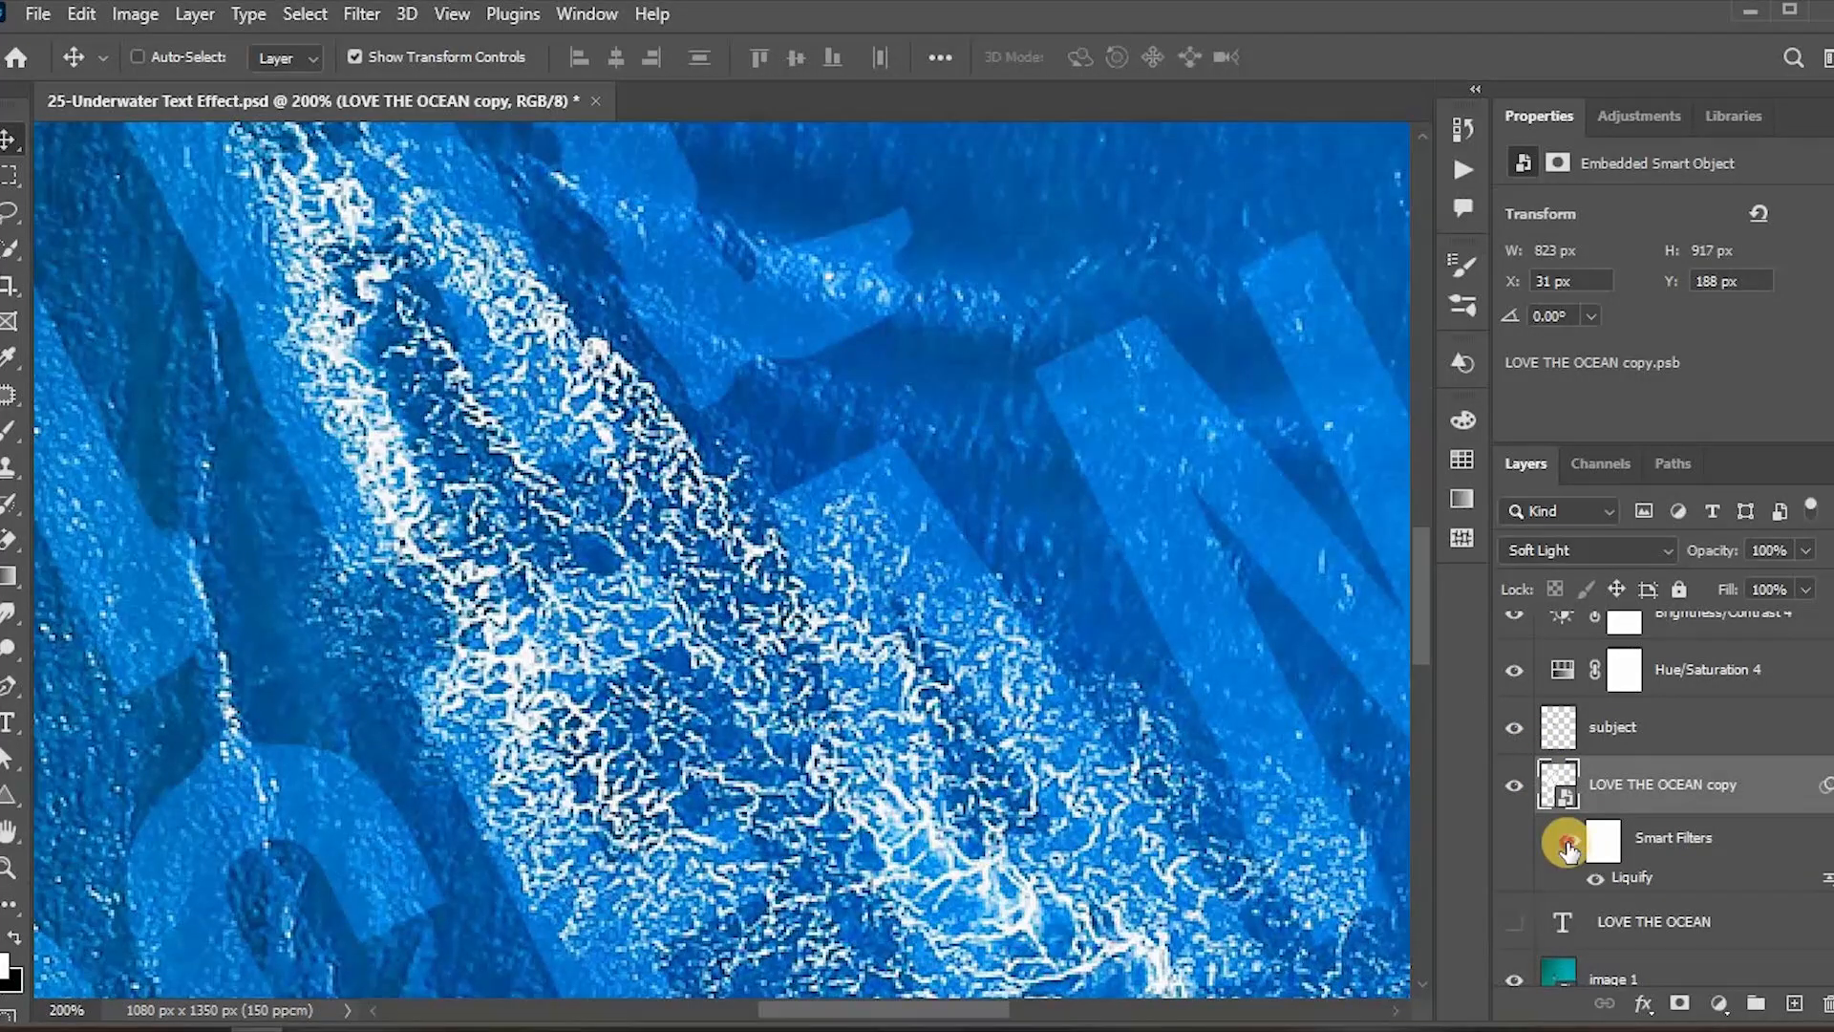
key("ctrl+minus")
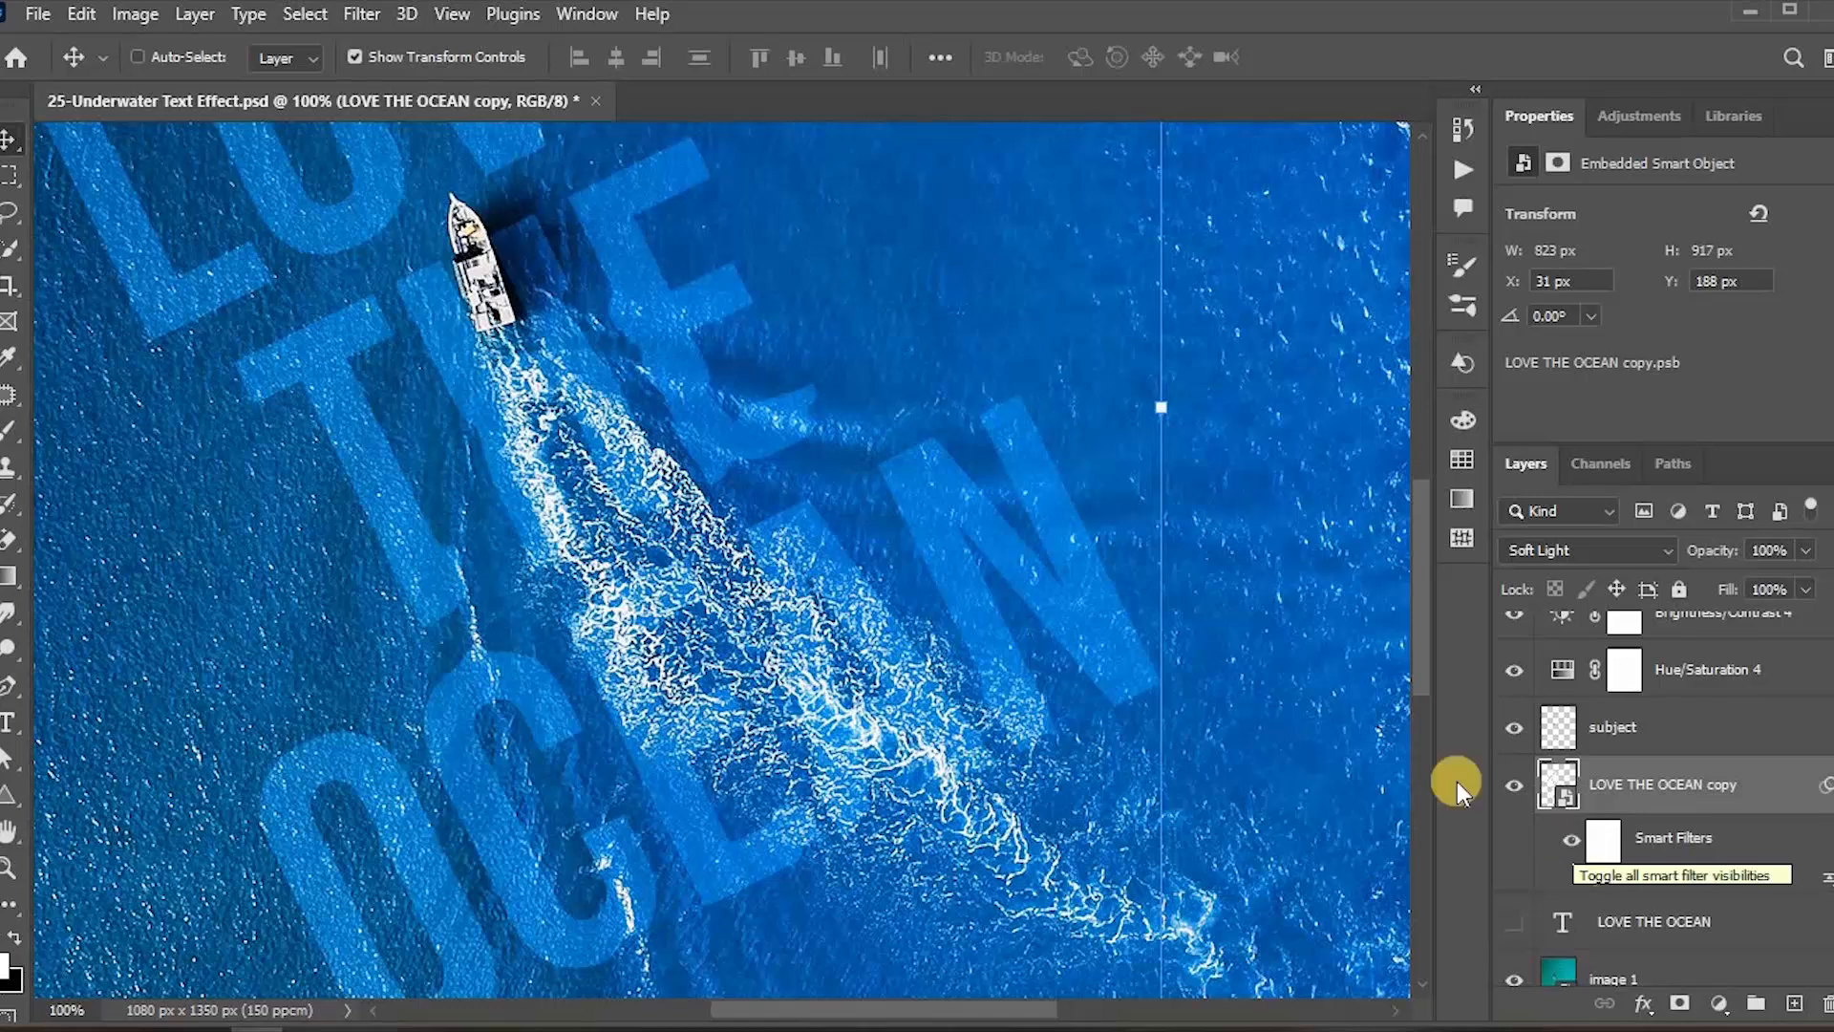
left_click(1571, 838)
left_click(1826, 785)
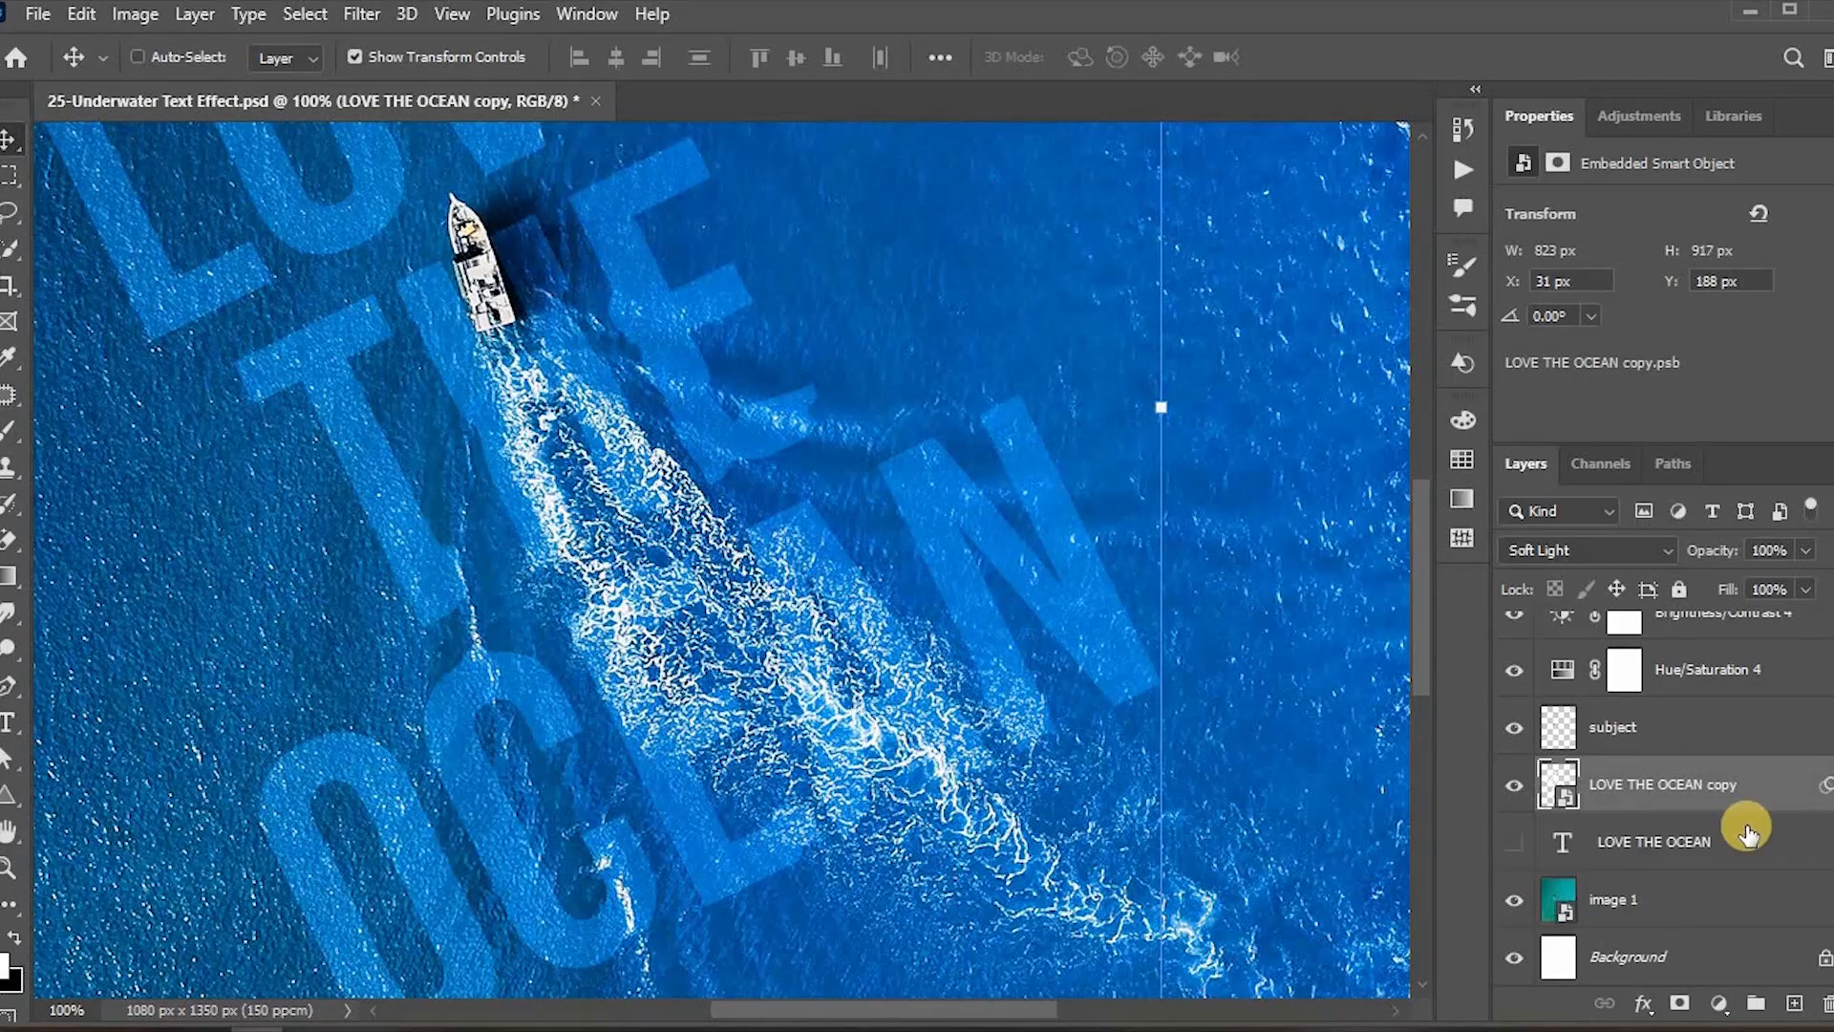
Step: Group the text, adjustment and image 1 layers into a folder named Method 1
left_click(1670, 896)
left_click(1666, 845)
key("ctrl+0")
scroll(1731, 736, "up", 3)
left_click(1734, 733, "shift")
key("ctrl+g")
double_click(1625, 723)
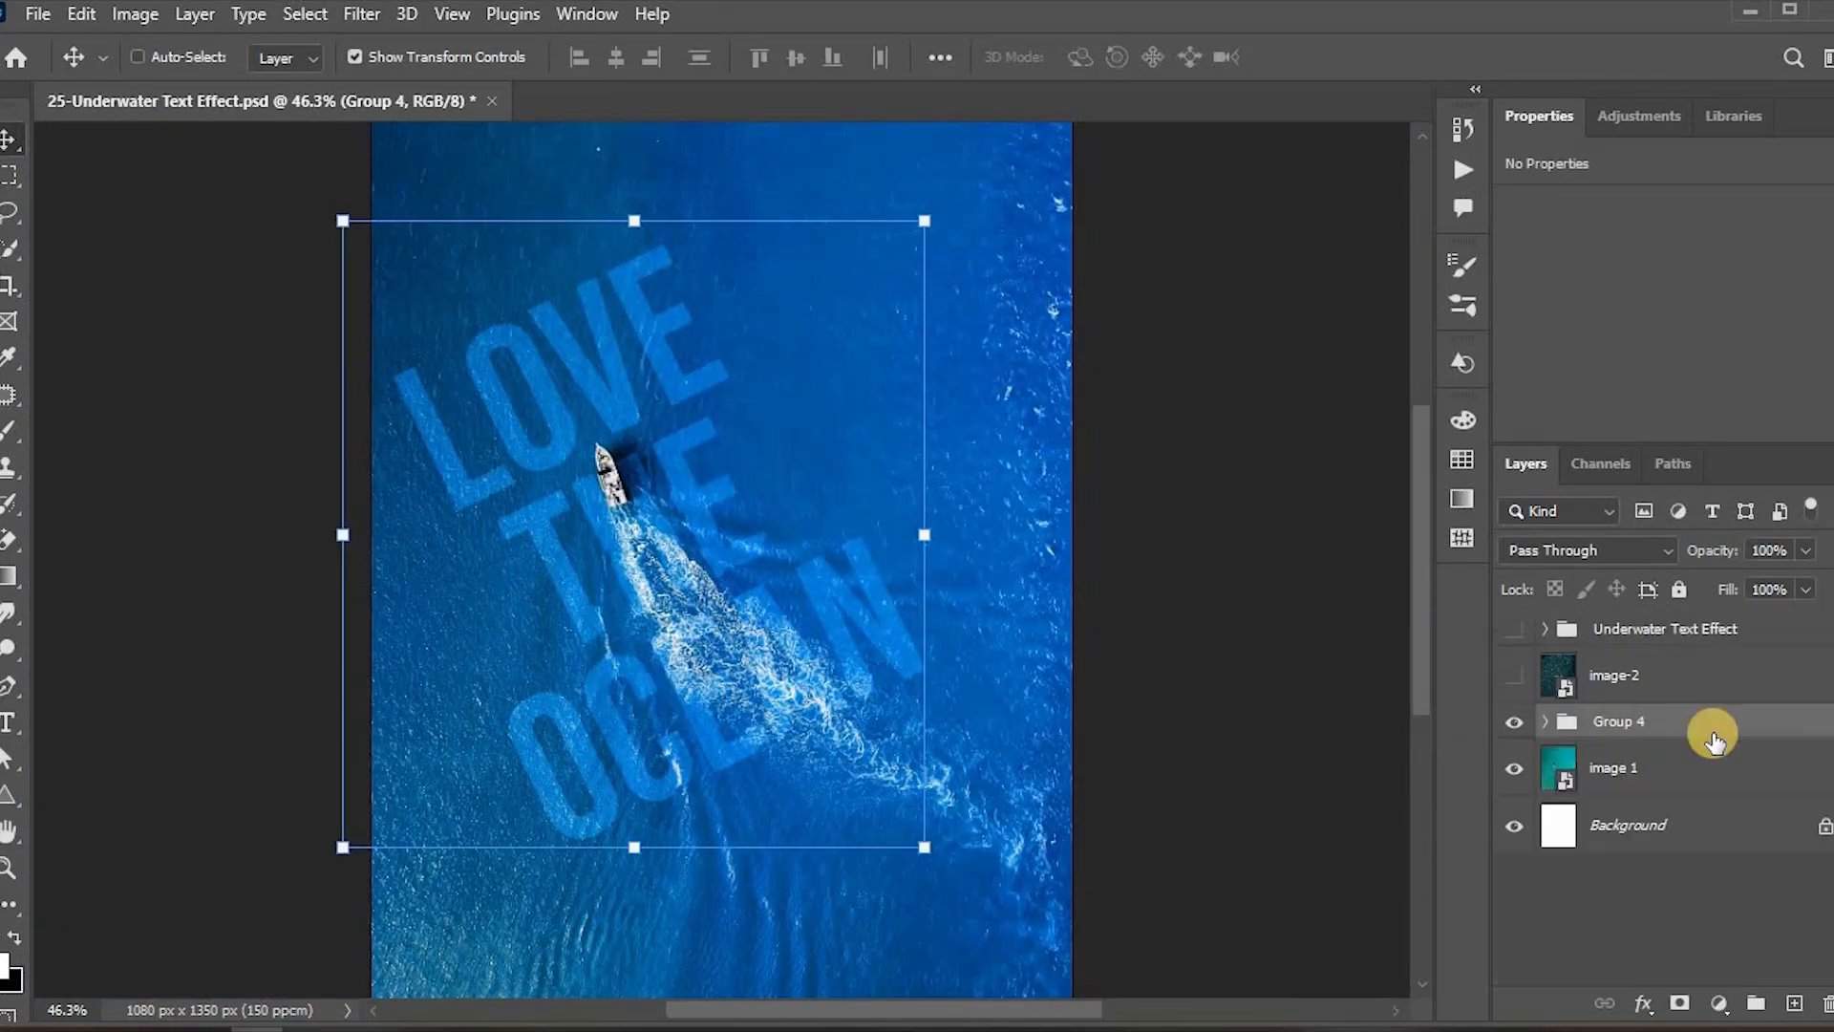
key("Escape")
key("ctrl+z")
key("ctrl+g")
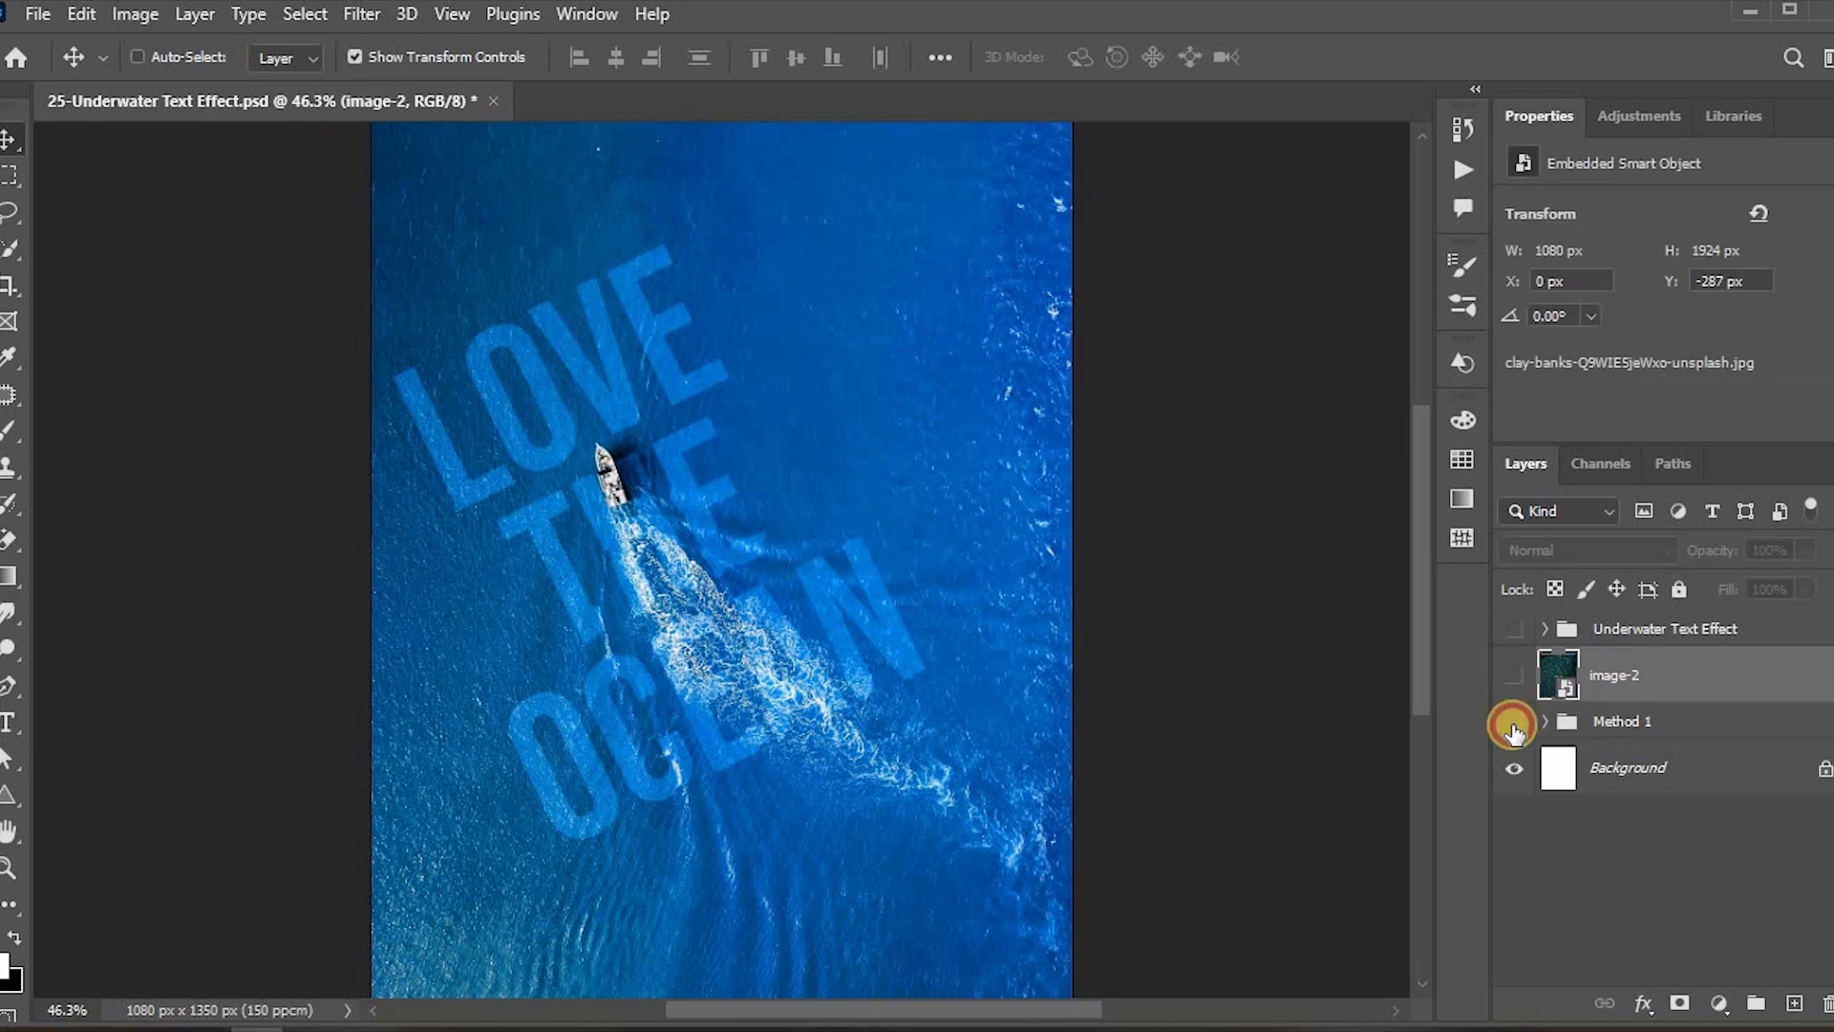
Step: Hide the Method 1 group, show the image-2 layer and open its smart object contents
left_click(1515, 720)
left_click(1515, 676)
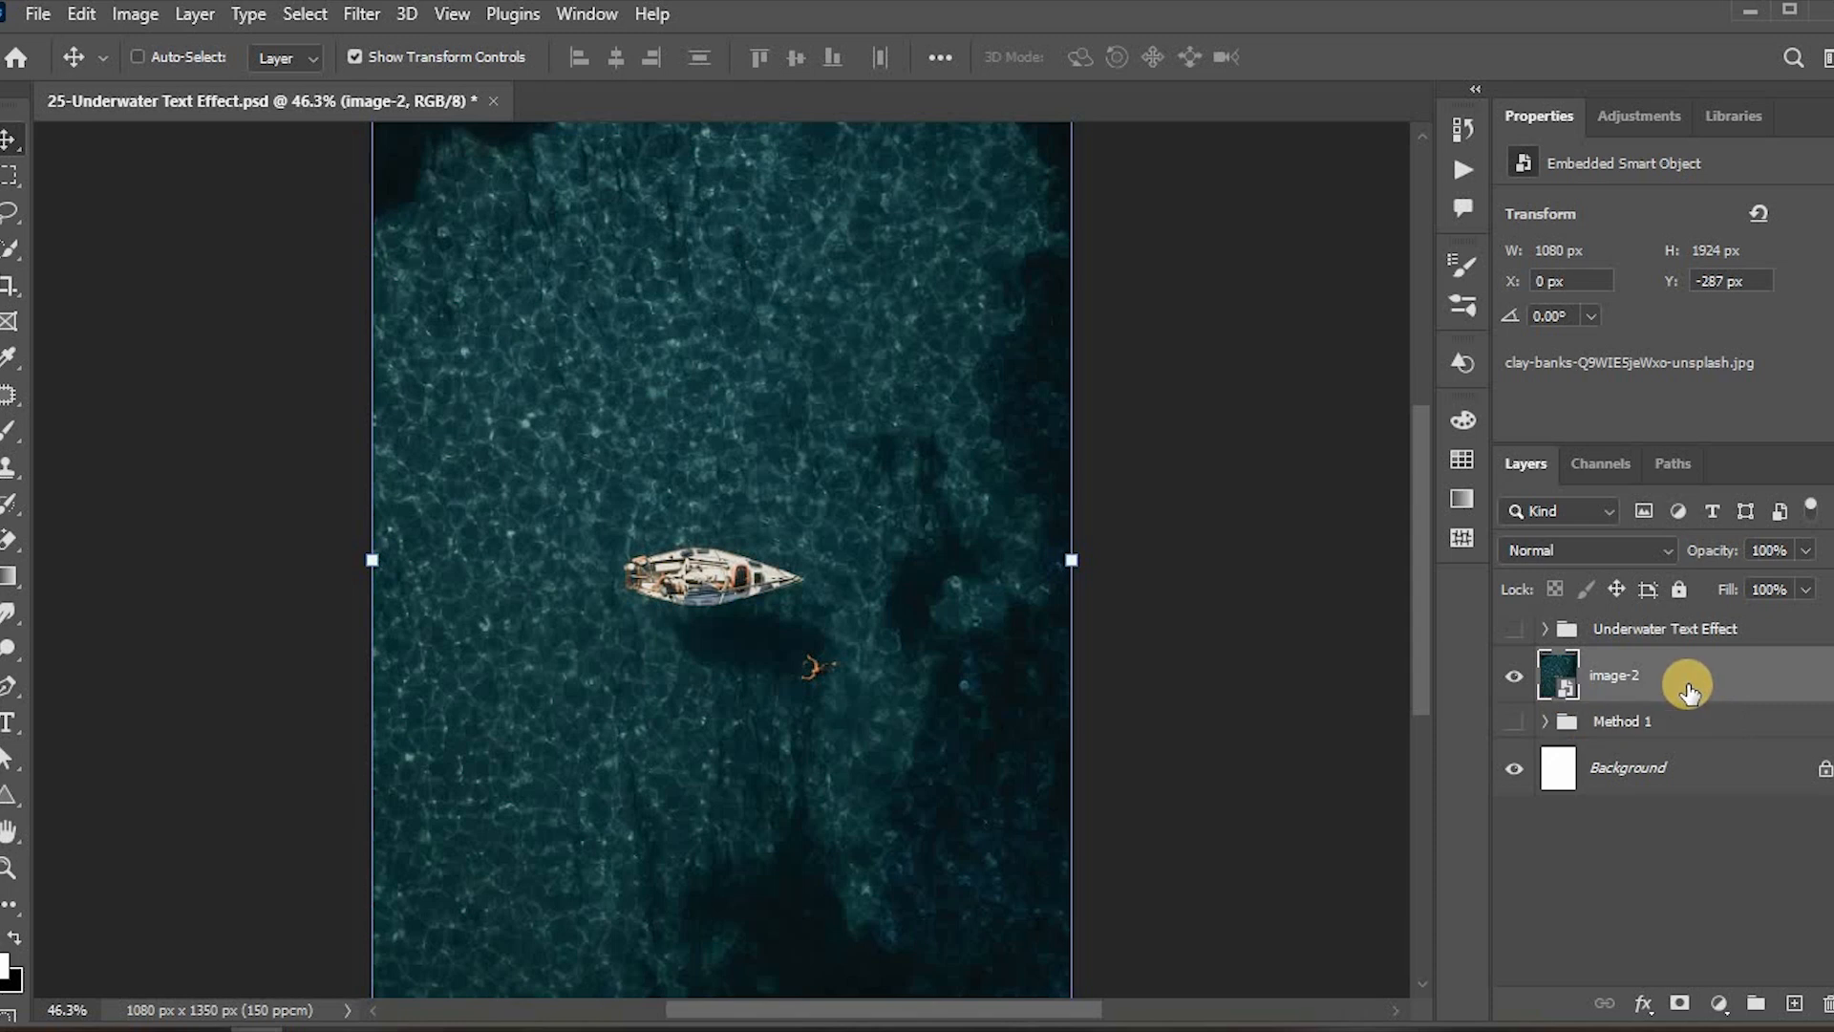
double_click(1555, 668)
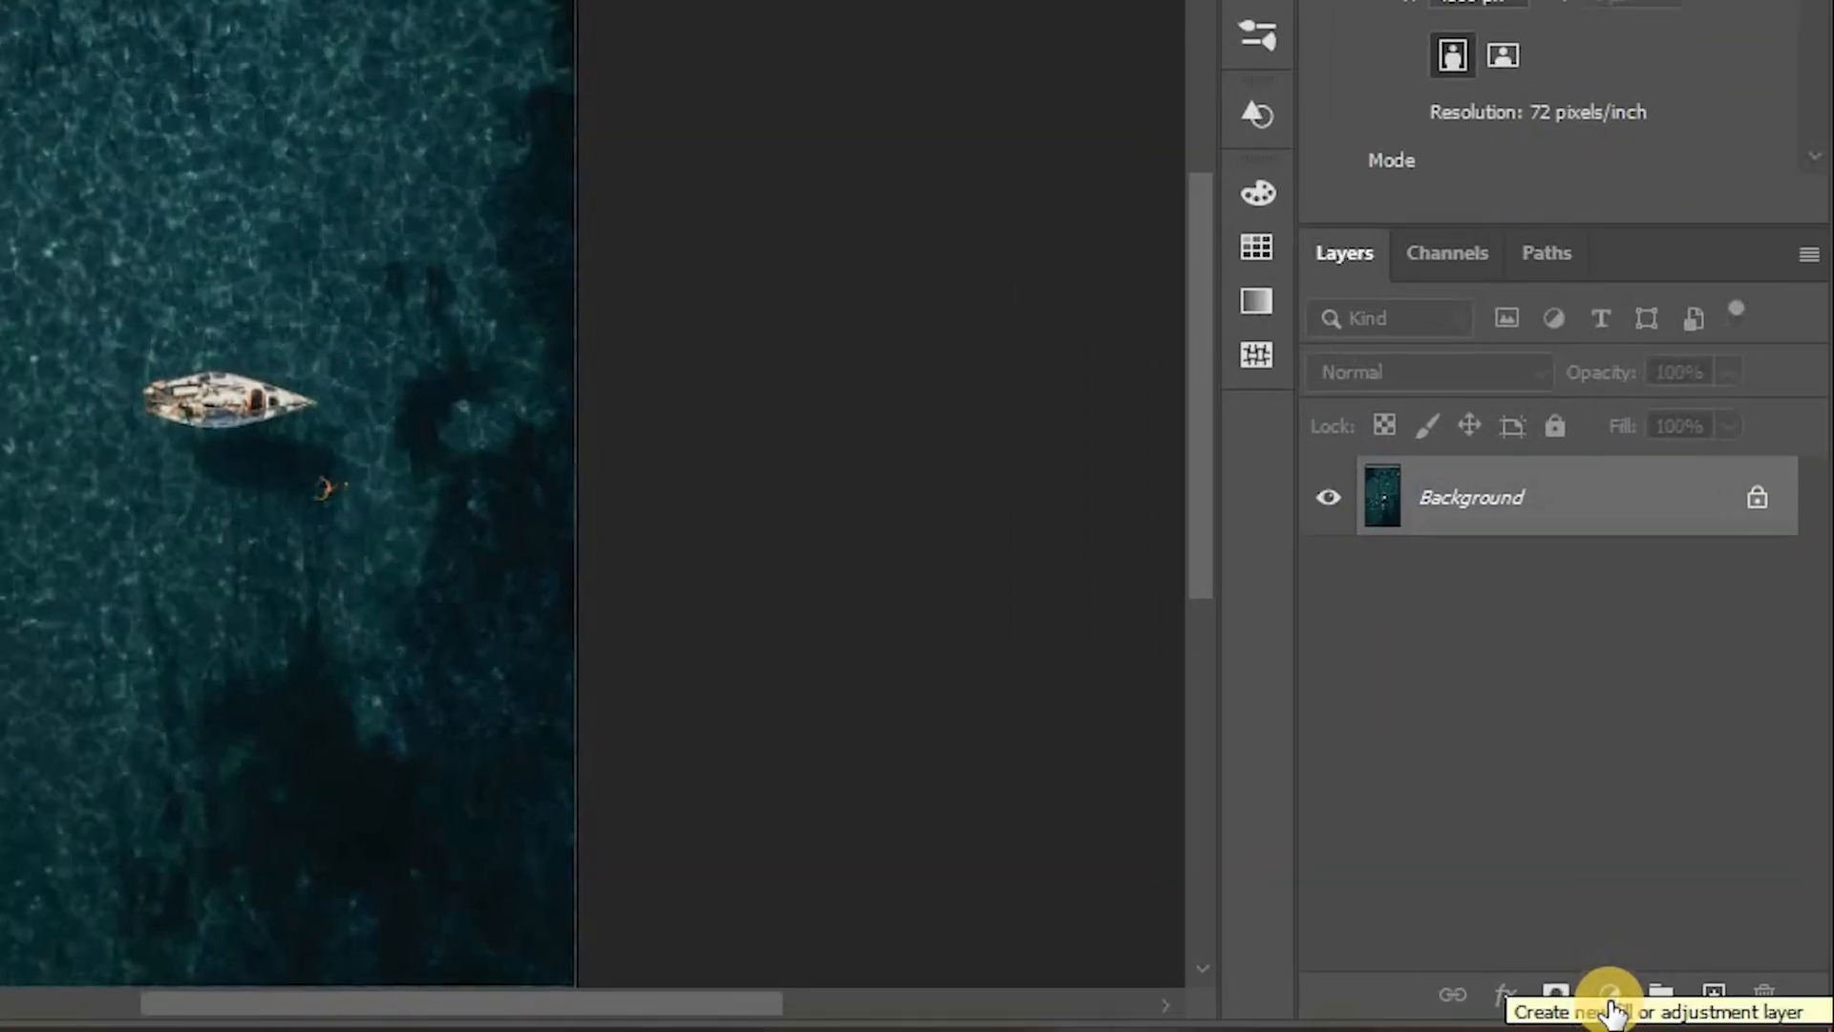
Step: Add a Hue/Saturation adjustment layer to the opened image with Saturation set to -100
left_click(1626, 998)
left_click(1680, 638)
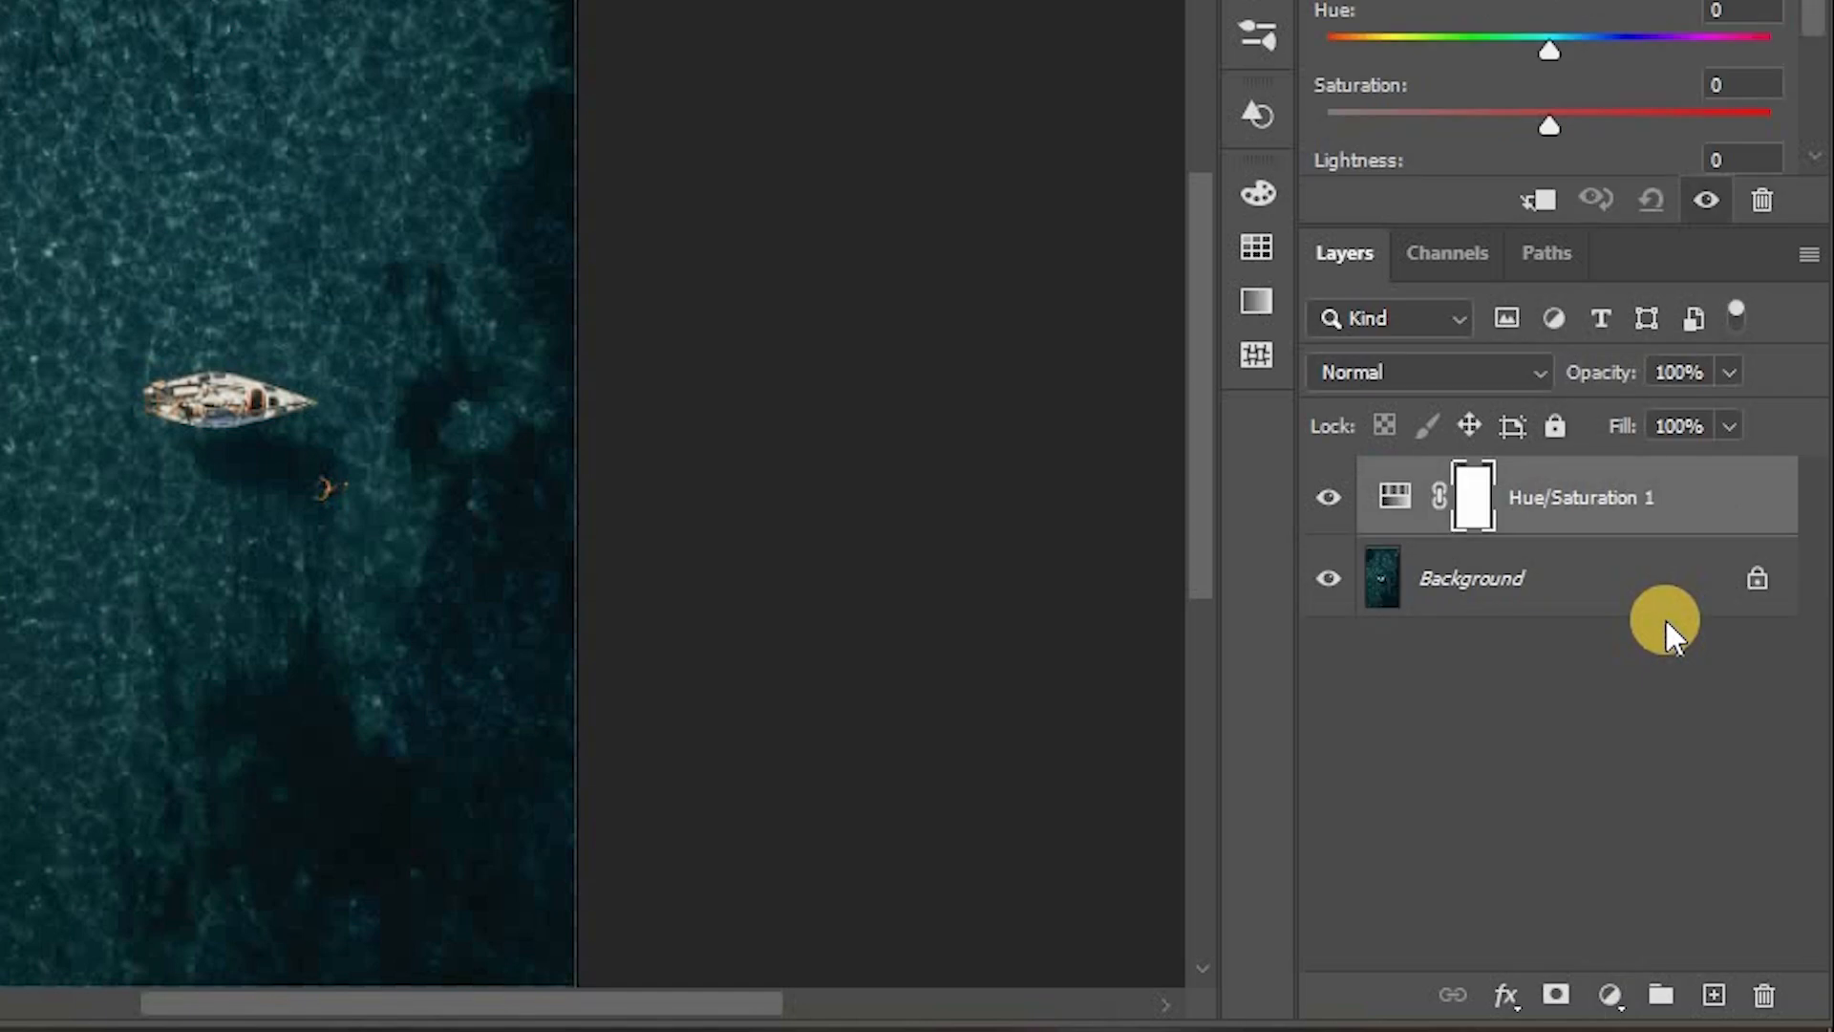
left_click_drag(1544, 126, 1297, 117)
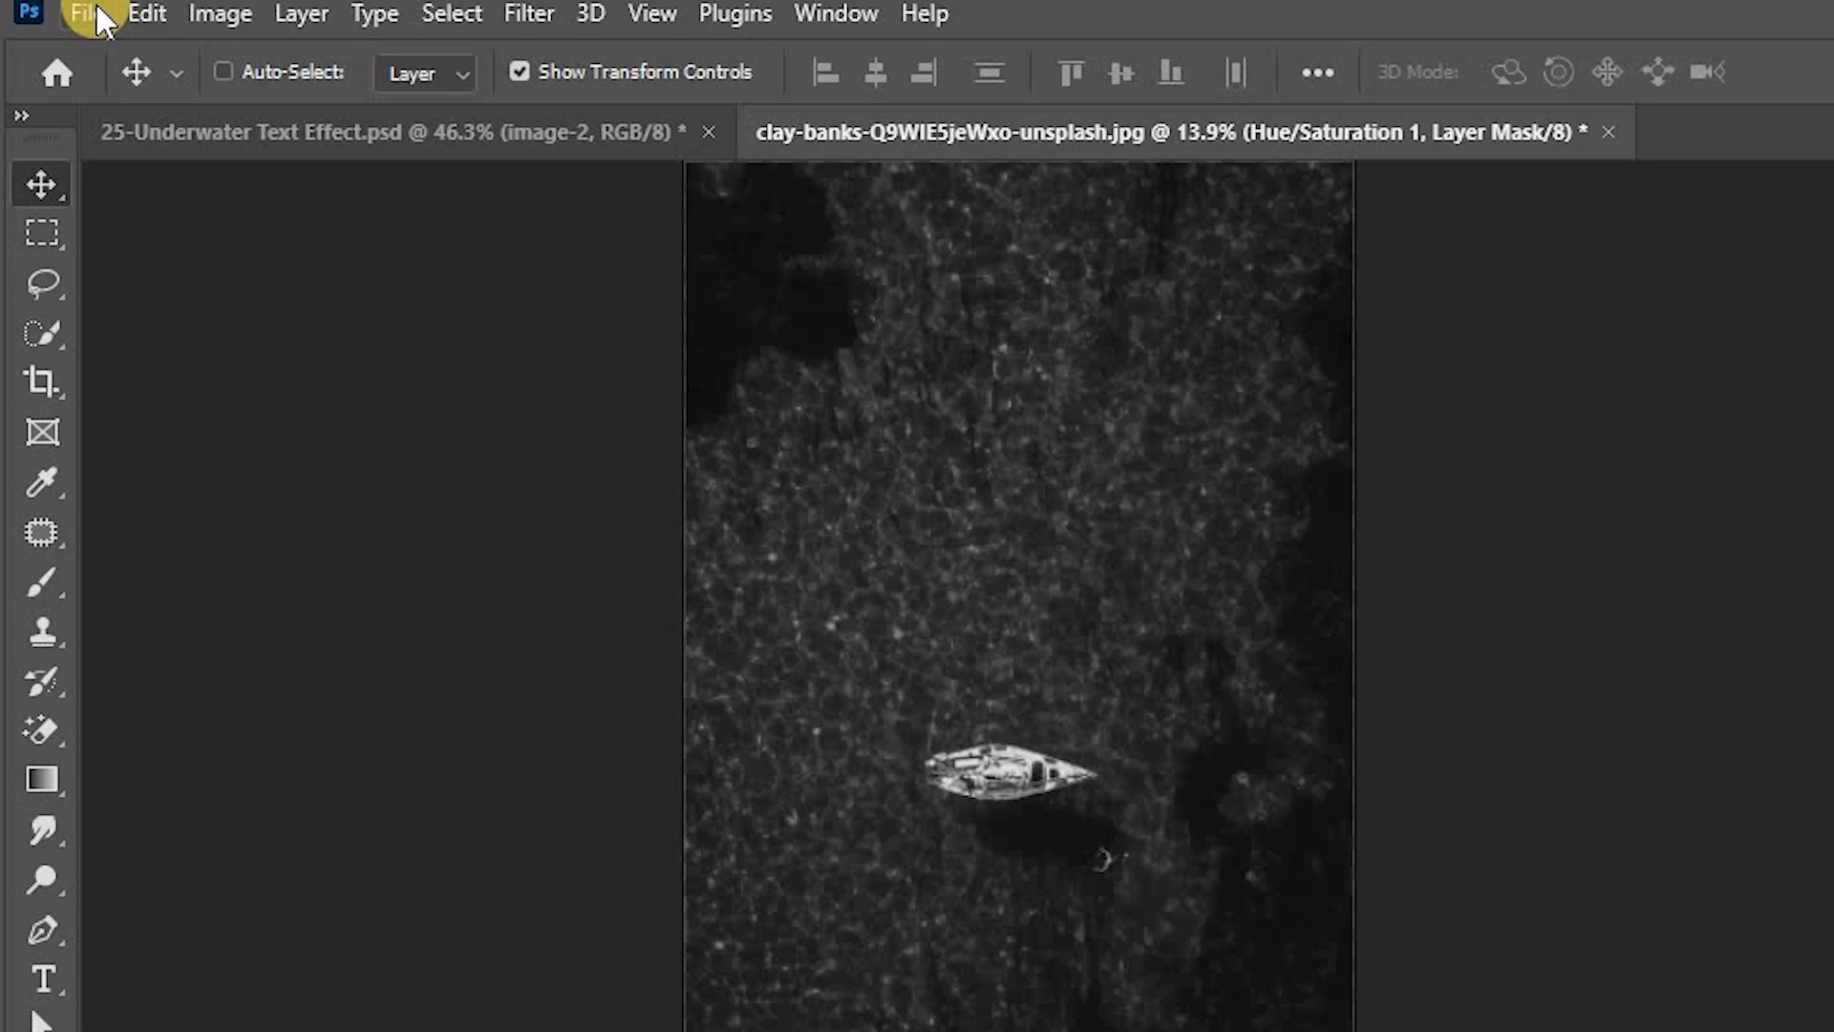
Step: Save the desaturated image as a Photoshop file named image-displacement and close its document
left_click(97, 9)
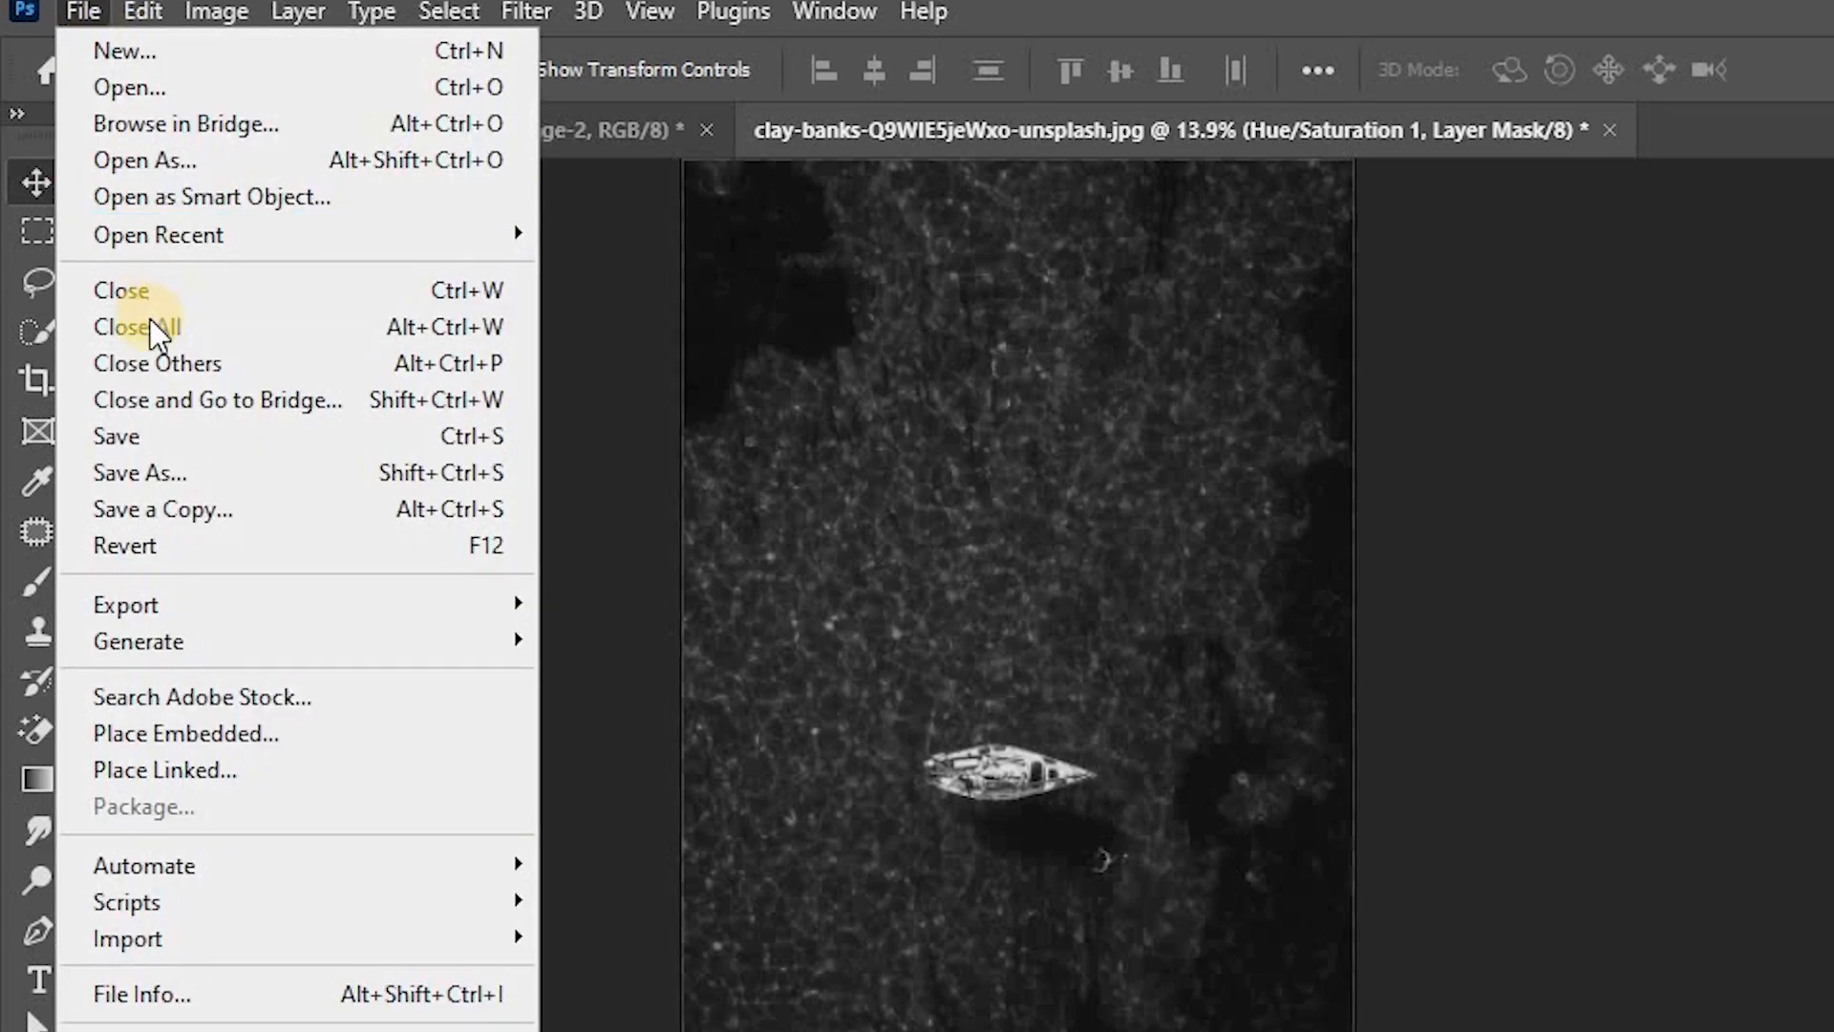
left_click(205, 464)
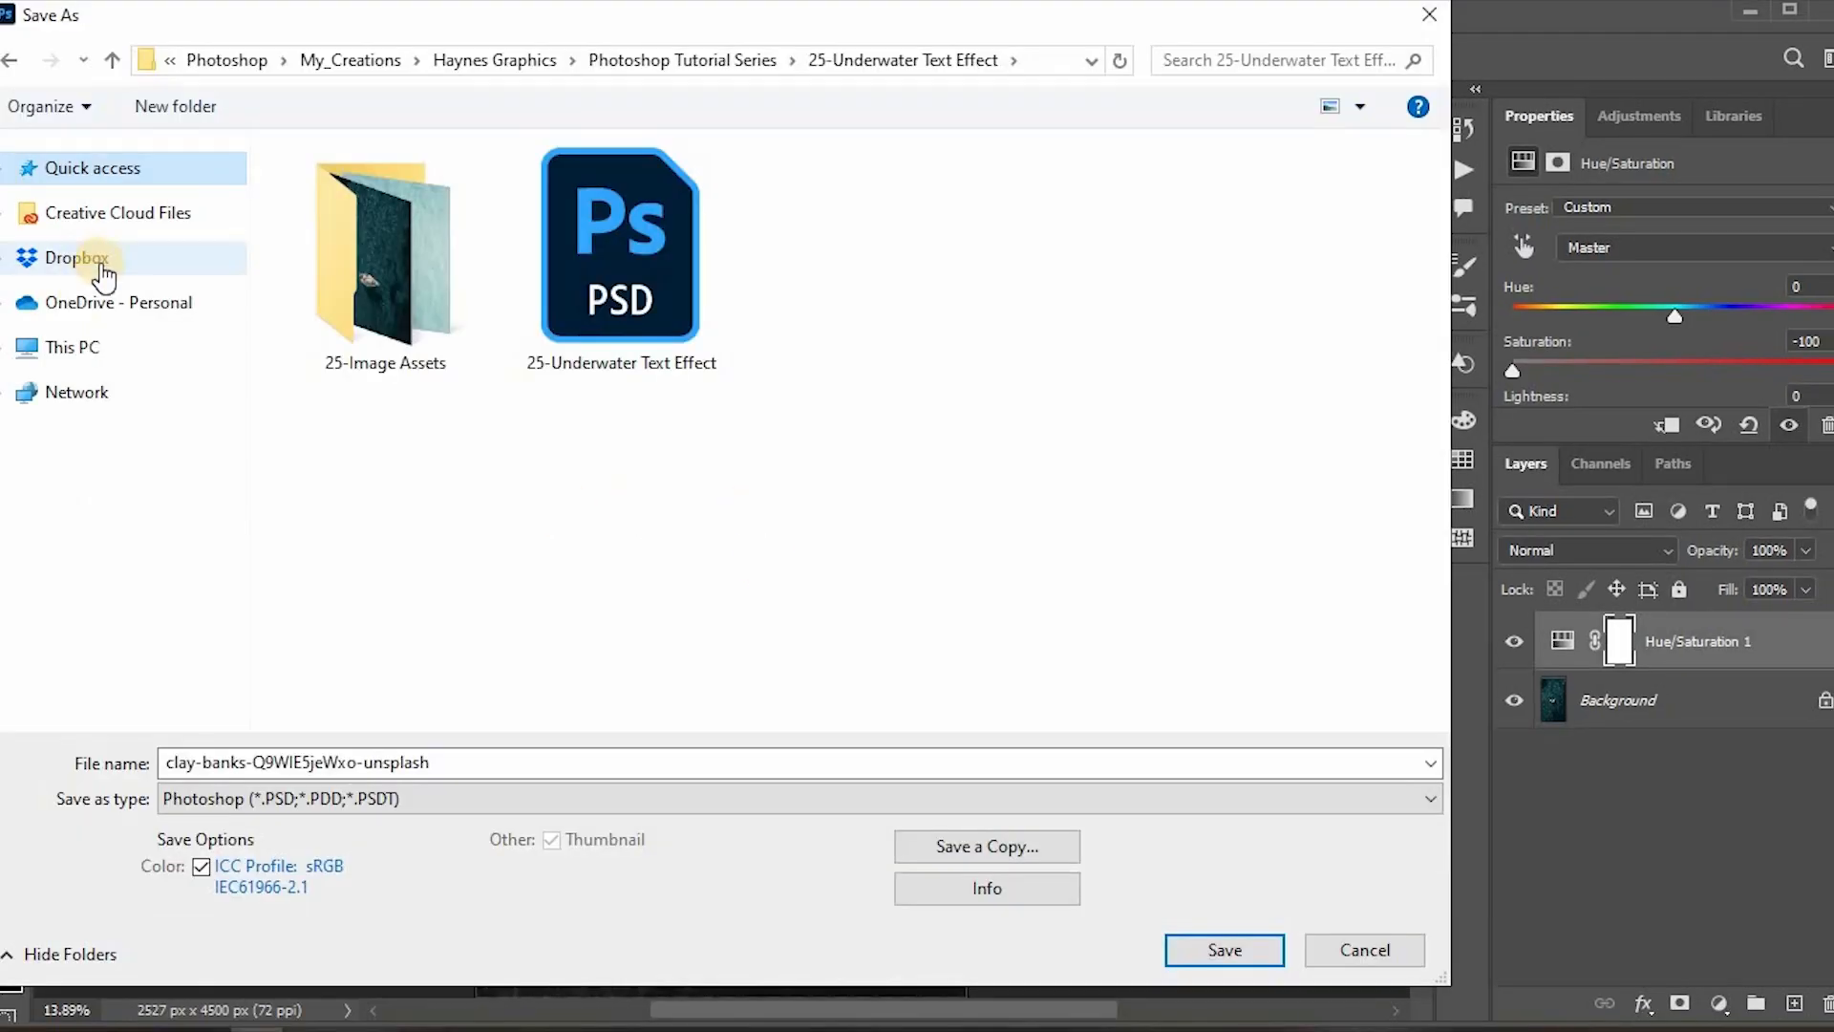
left_click(520, 761)
type("image-displacement")
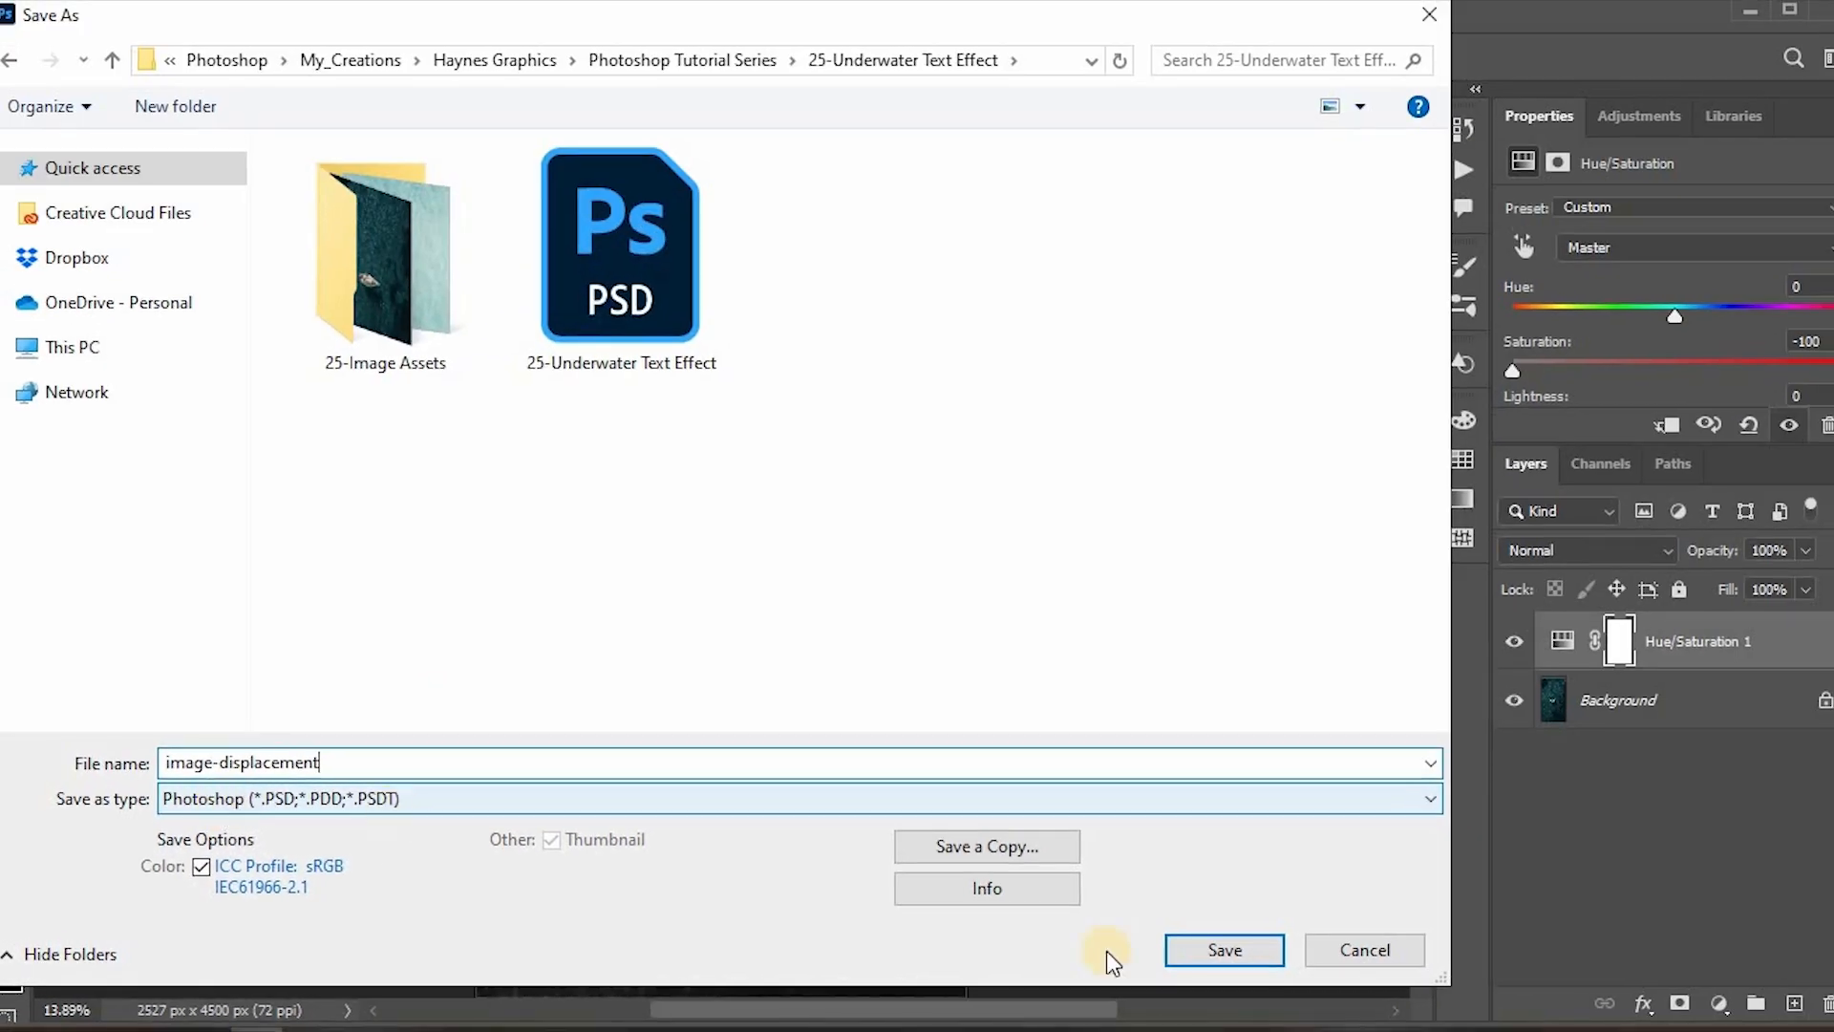
left_click(1213, 949)
key("Return")
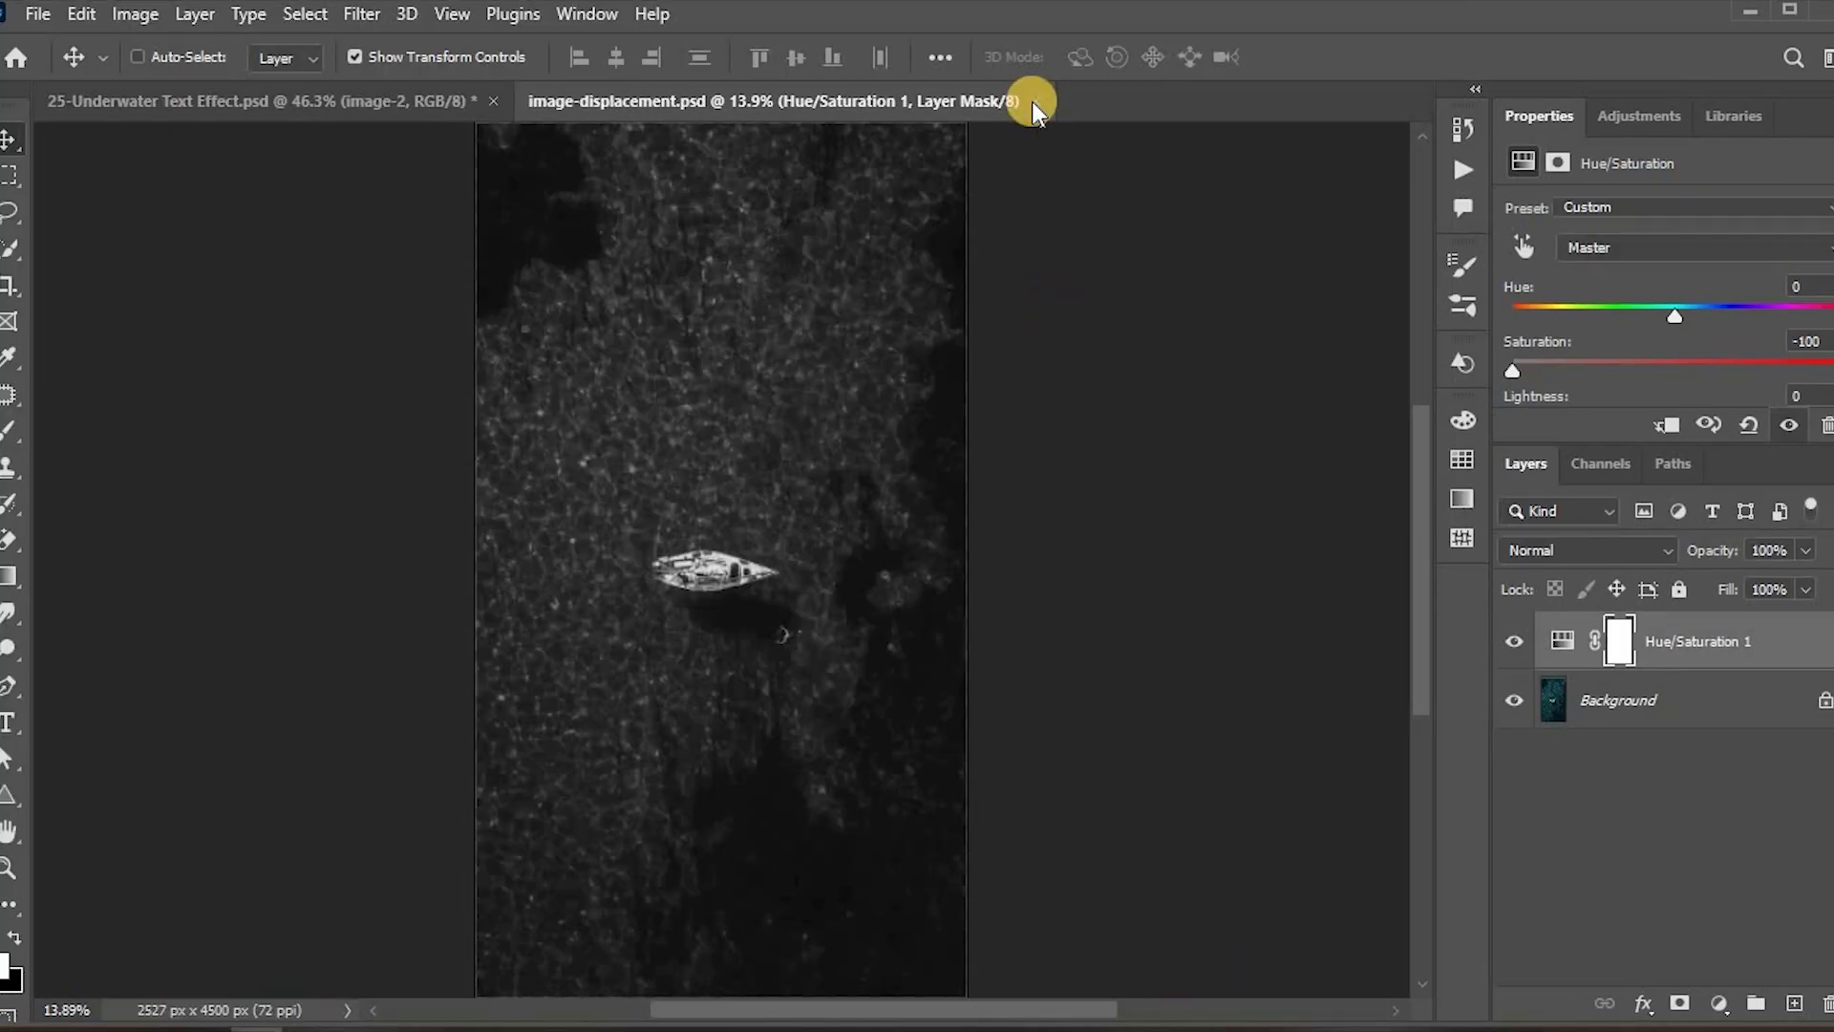
left_click(1033, 102)
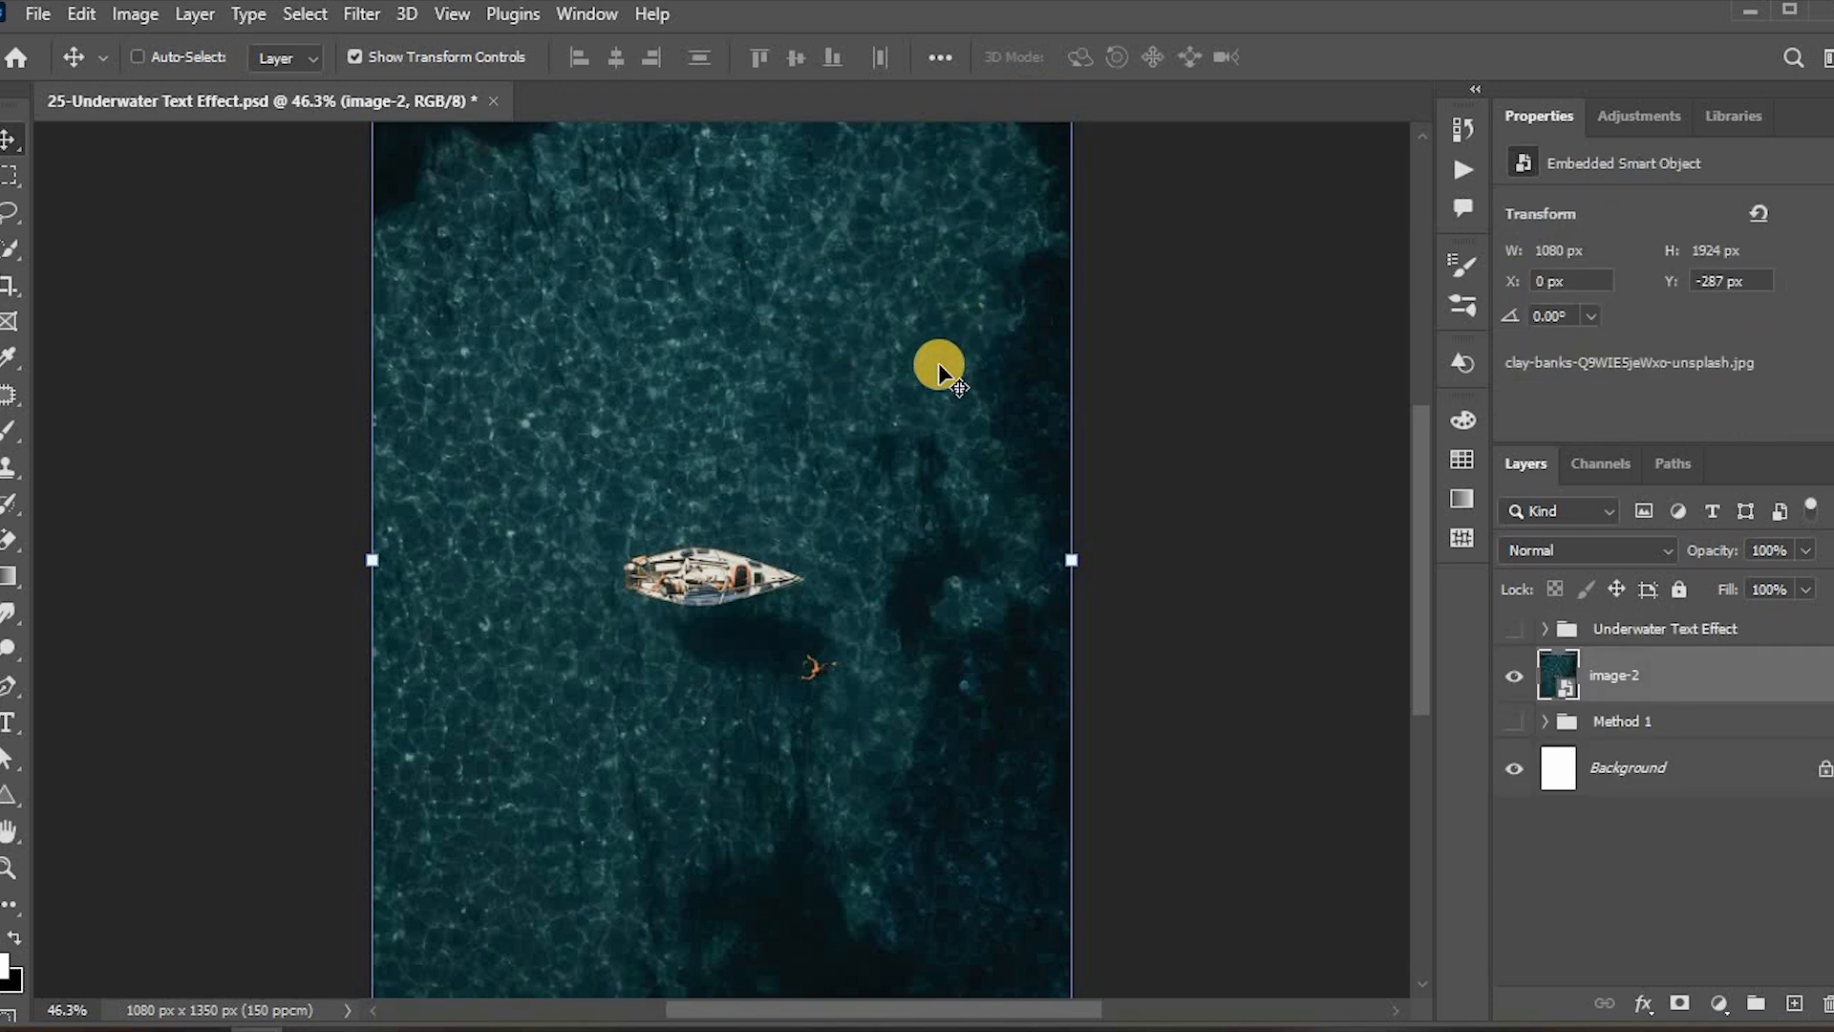
Step: Select the sailboat with the Quick Selection tool to isolate it on a subject layer above image-2
key("w")
left_click(685, 557)
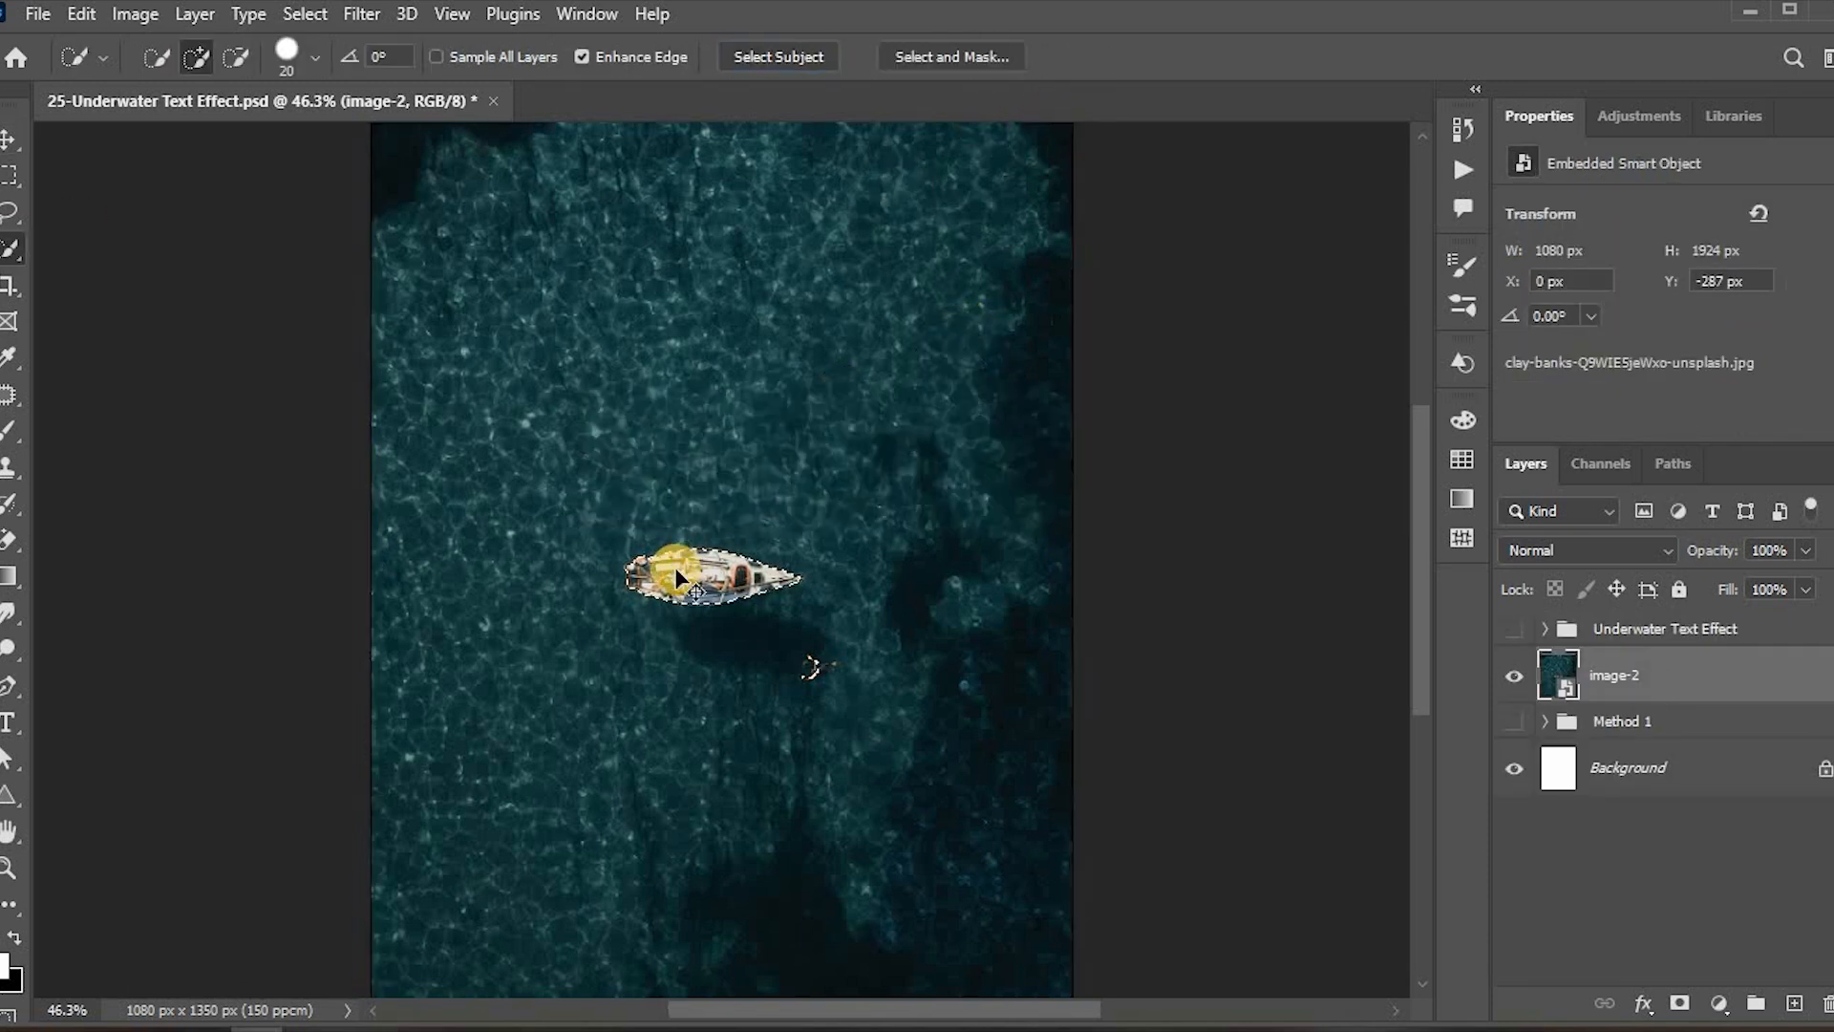
key("ctrl+plus")
key("ctrl+plus")
key("ctrl+plus")
key("ctrl+plus")
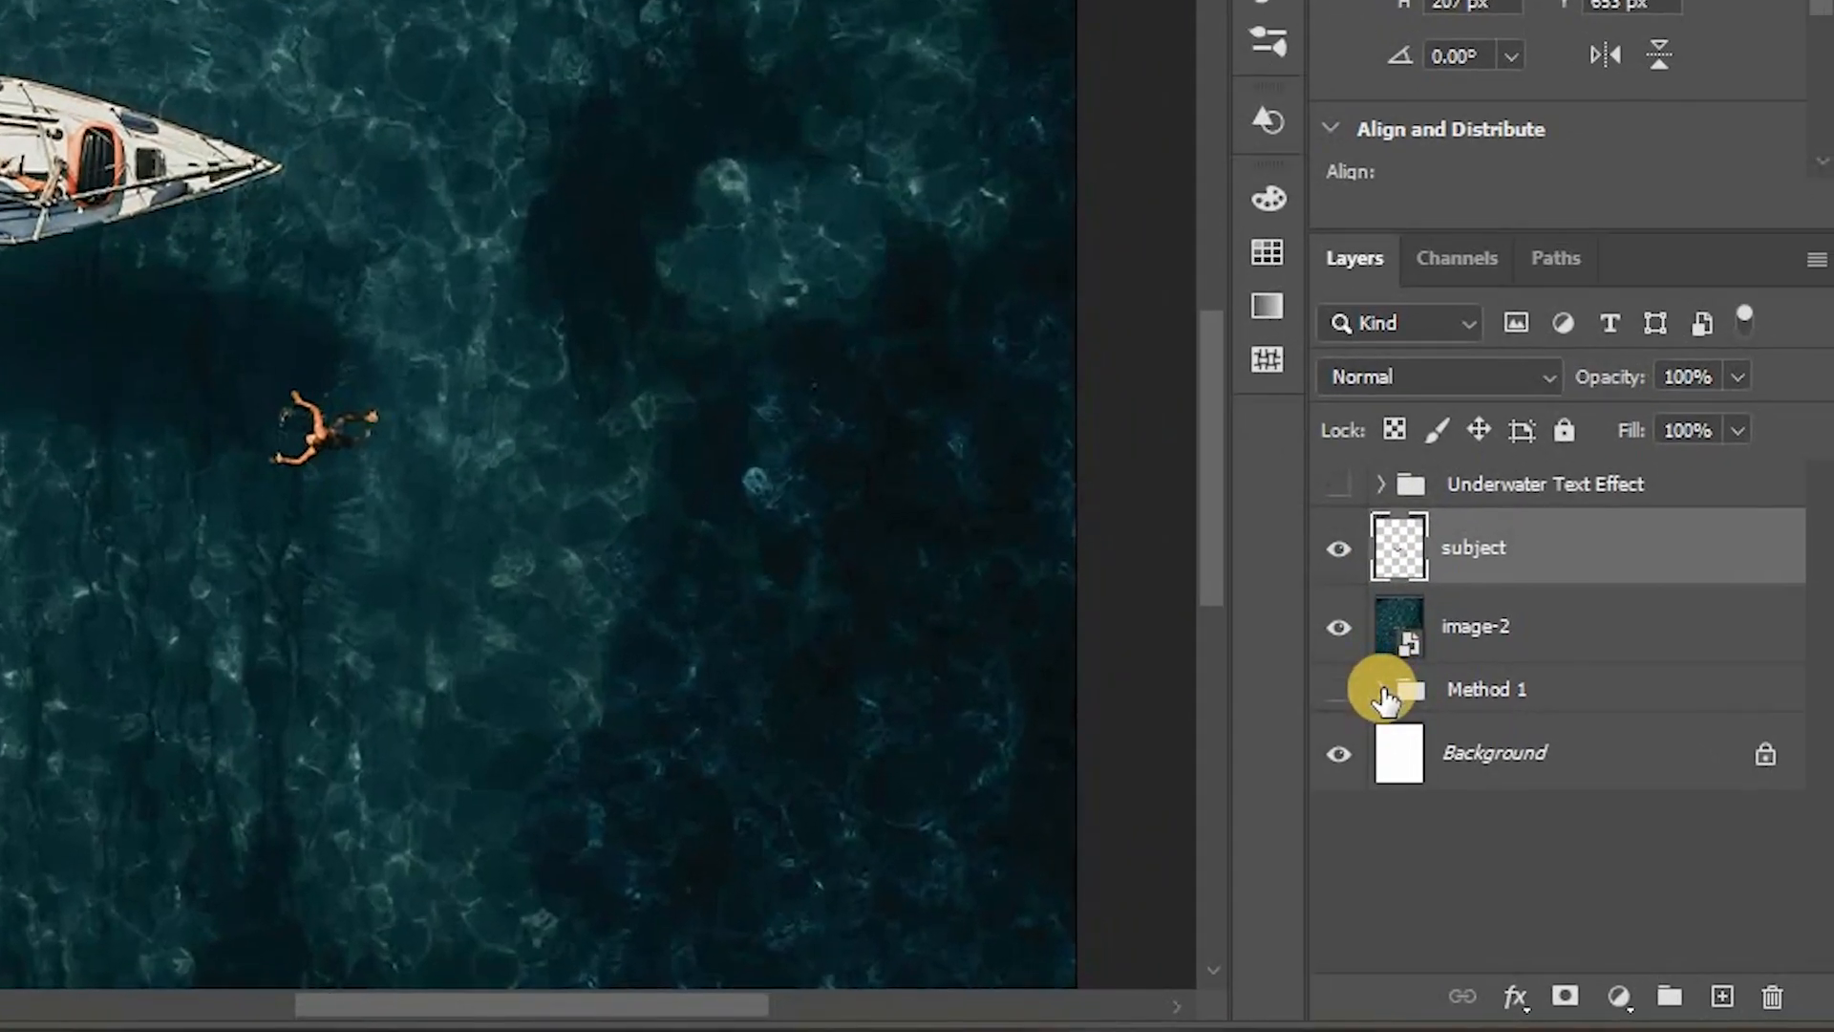
Step: Duplicate the LOVE THE OCEAN text layer out of the Method 1 group, placing it below the subject layer
left_click(1383, 696)
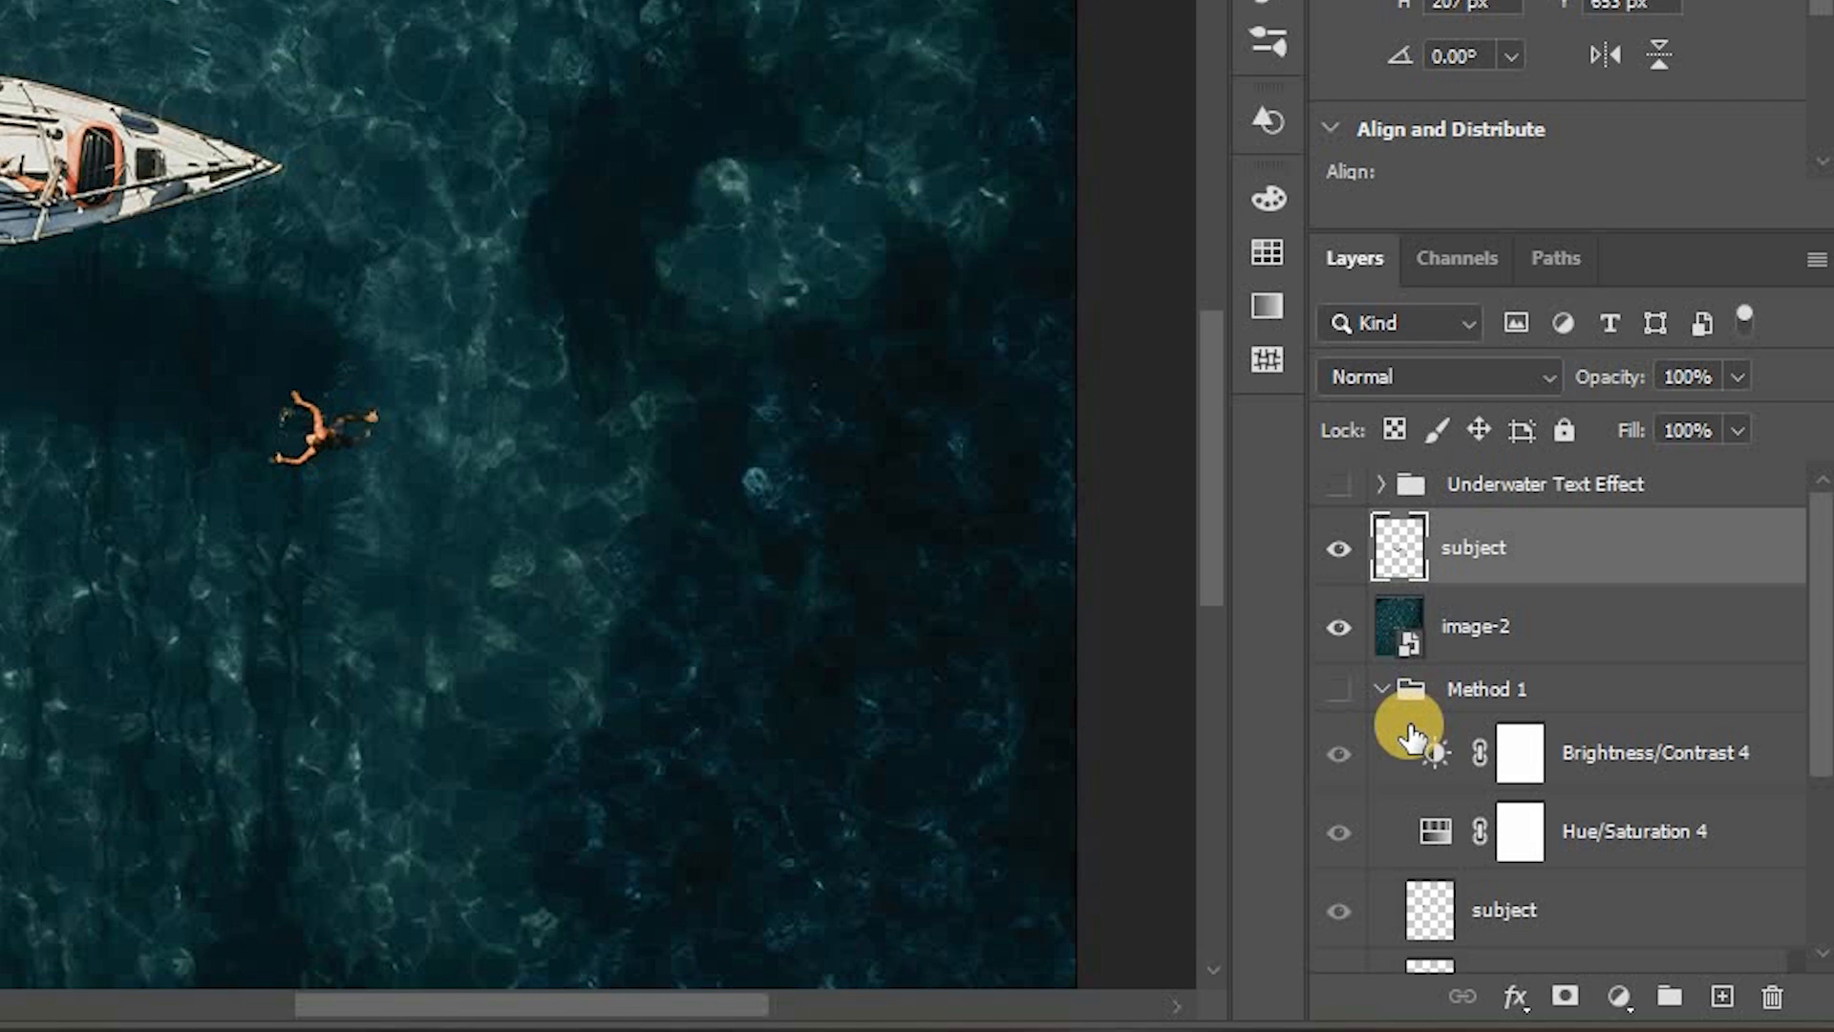
scroll(1409, 731, "down", 3)
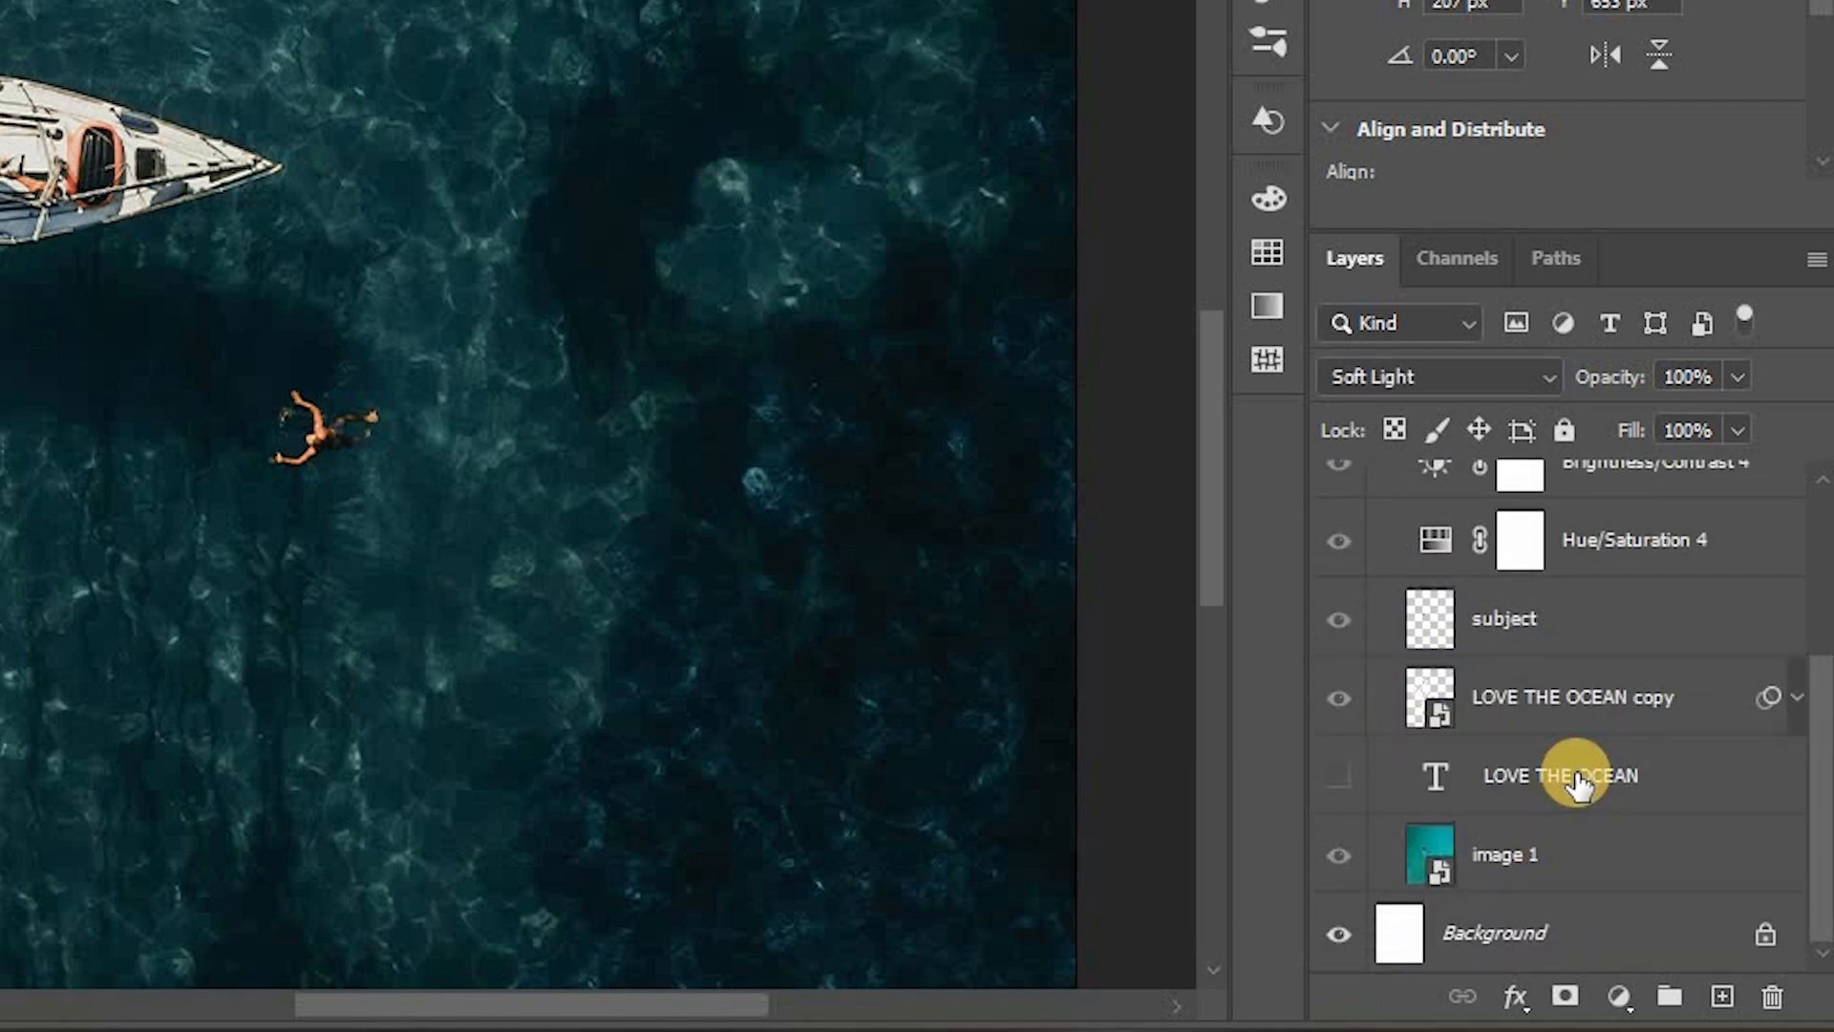
left_click(1578, 785)
left_click_drag(1578, 785, 1517, 600)
left_click(1340, 626)
left_click(1381, 768)
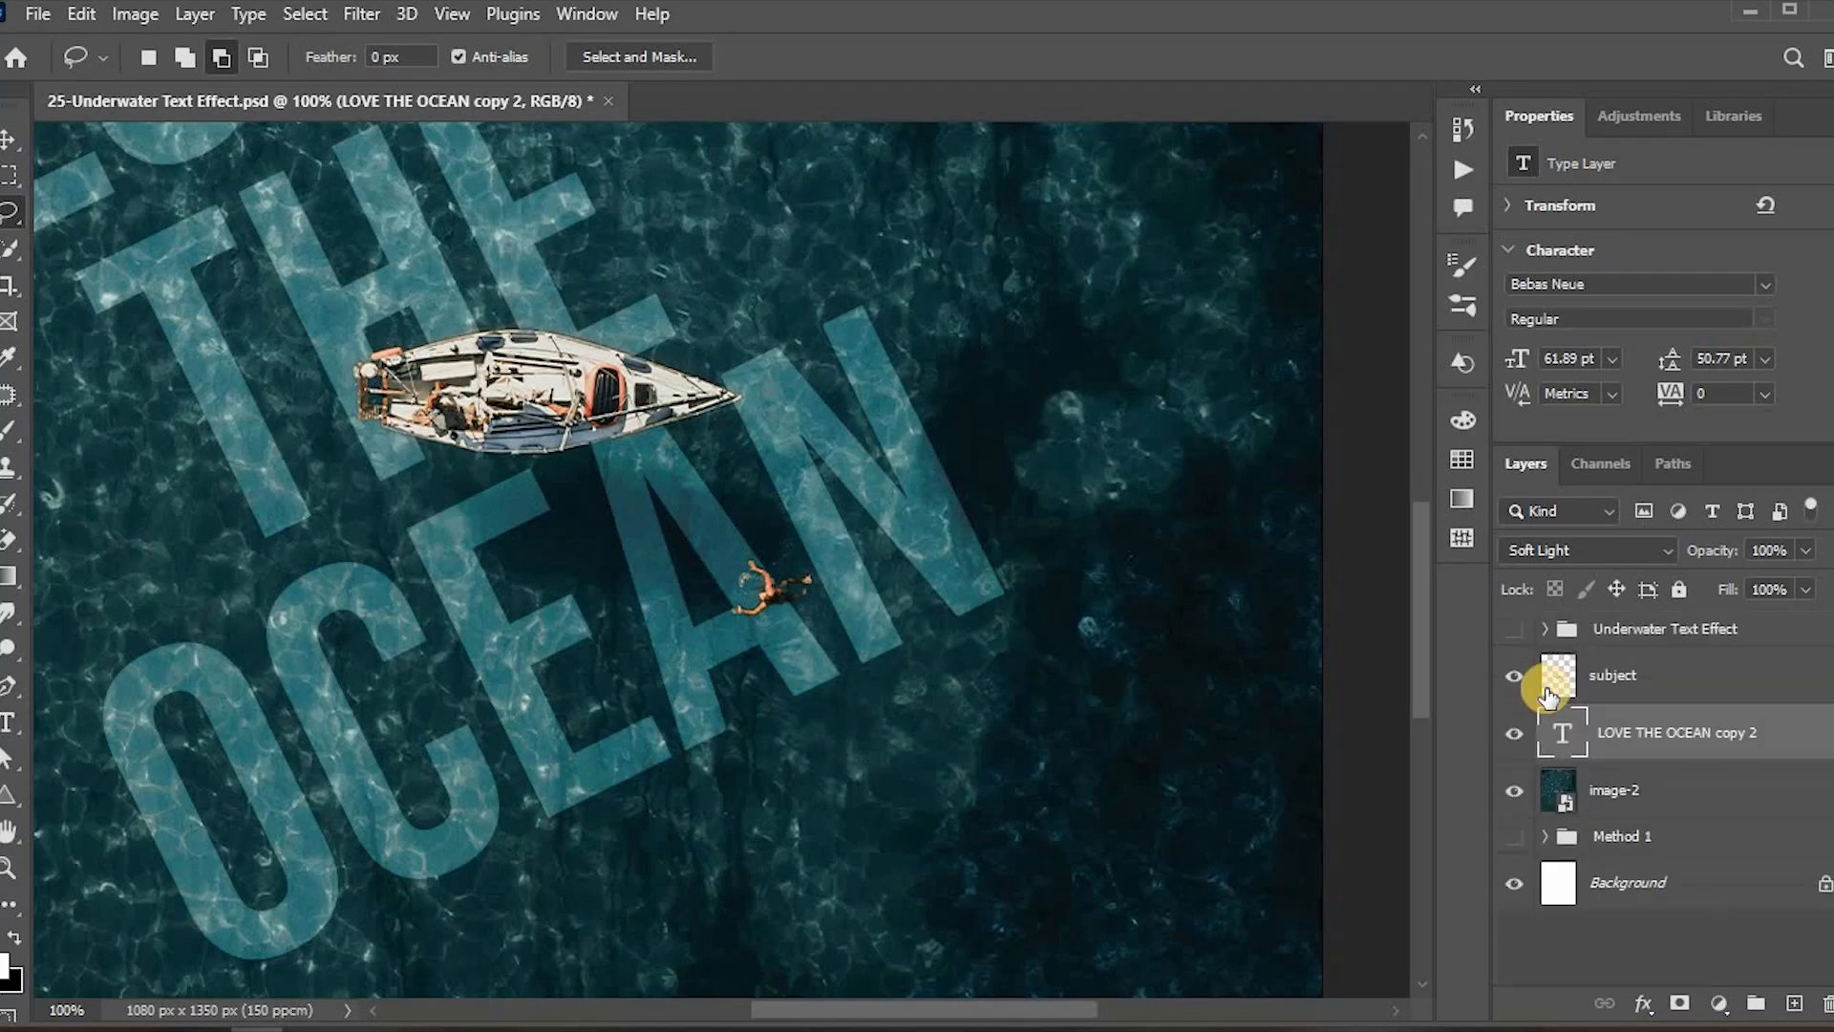
Step: Edit the duplicated text to read EXPLORE THE OCEAN
key("ctrl+minus")
key("ctrl+minus")
double_click(1404, 626)
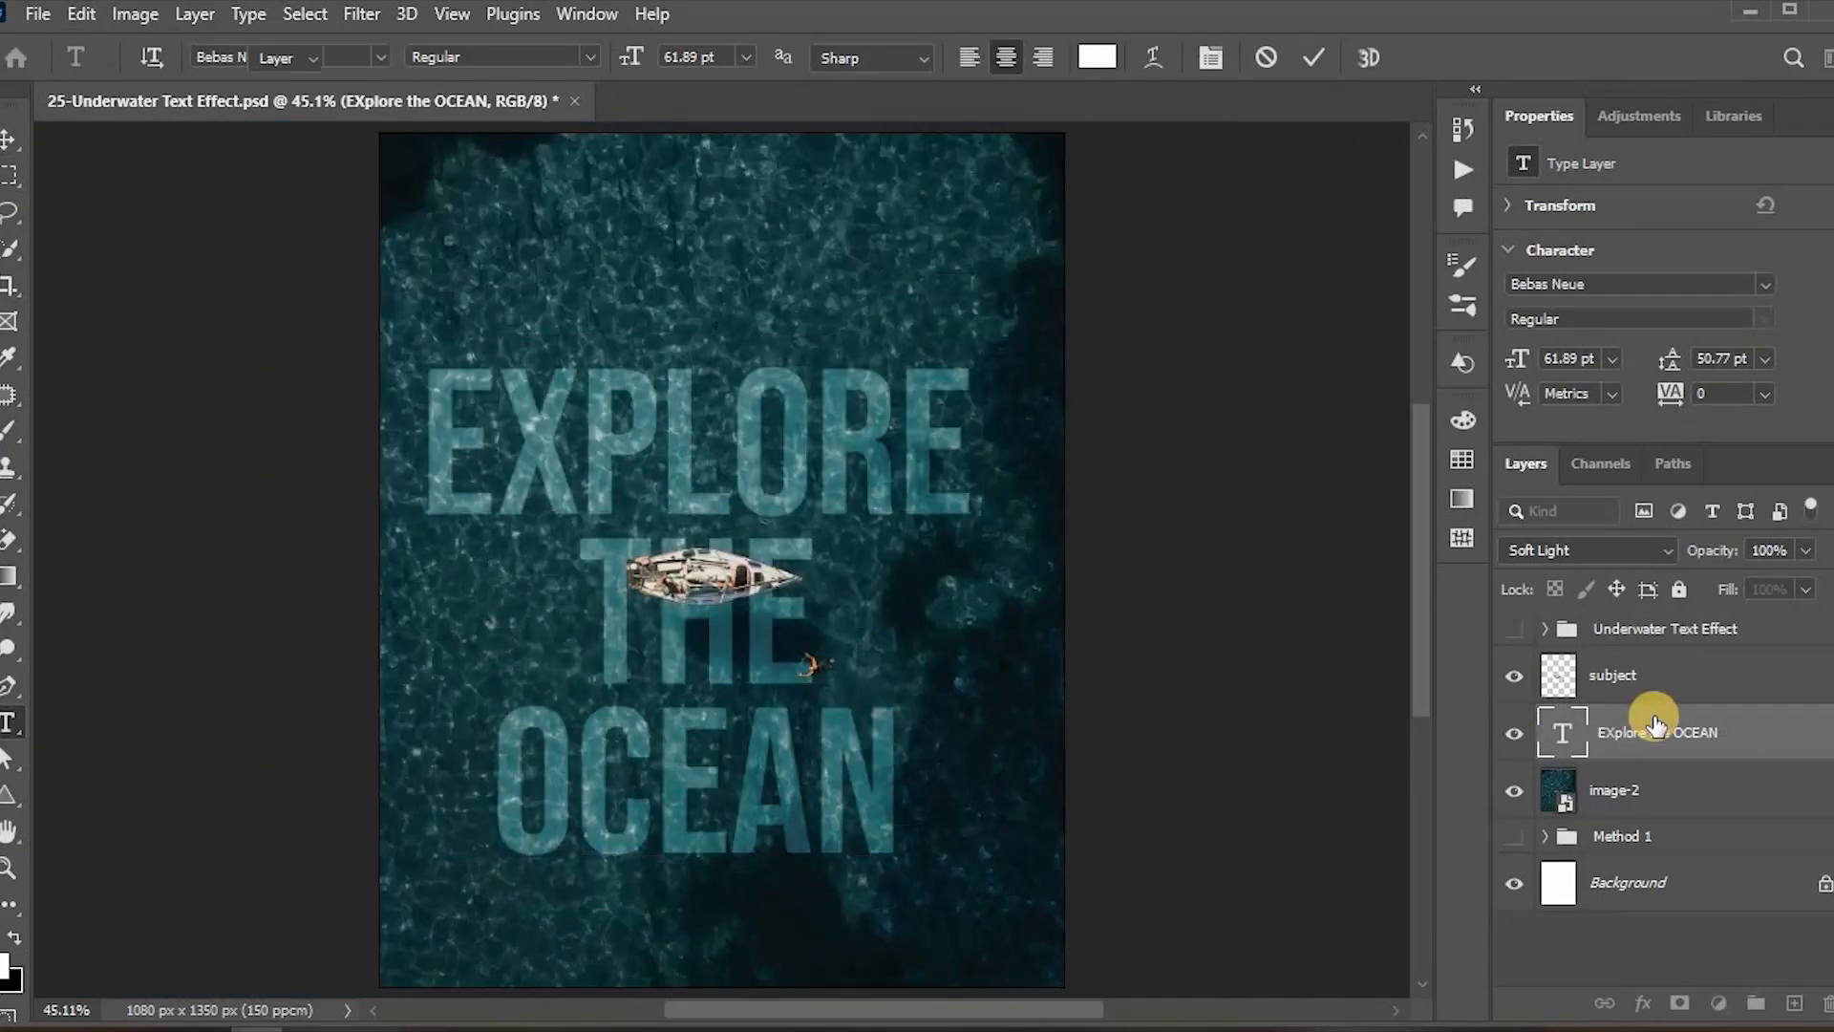
Step: Scale the EXPLORE THE OCEAN text up with Free Transform to fill more of the image
key("ctrl+t")
left_click_drag(721, 846, 715, 928)
key("Return")
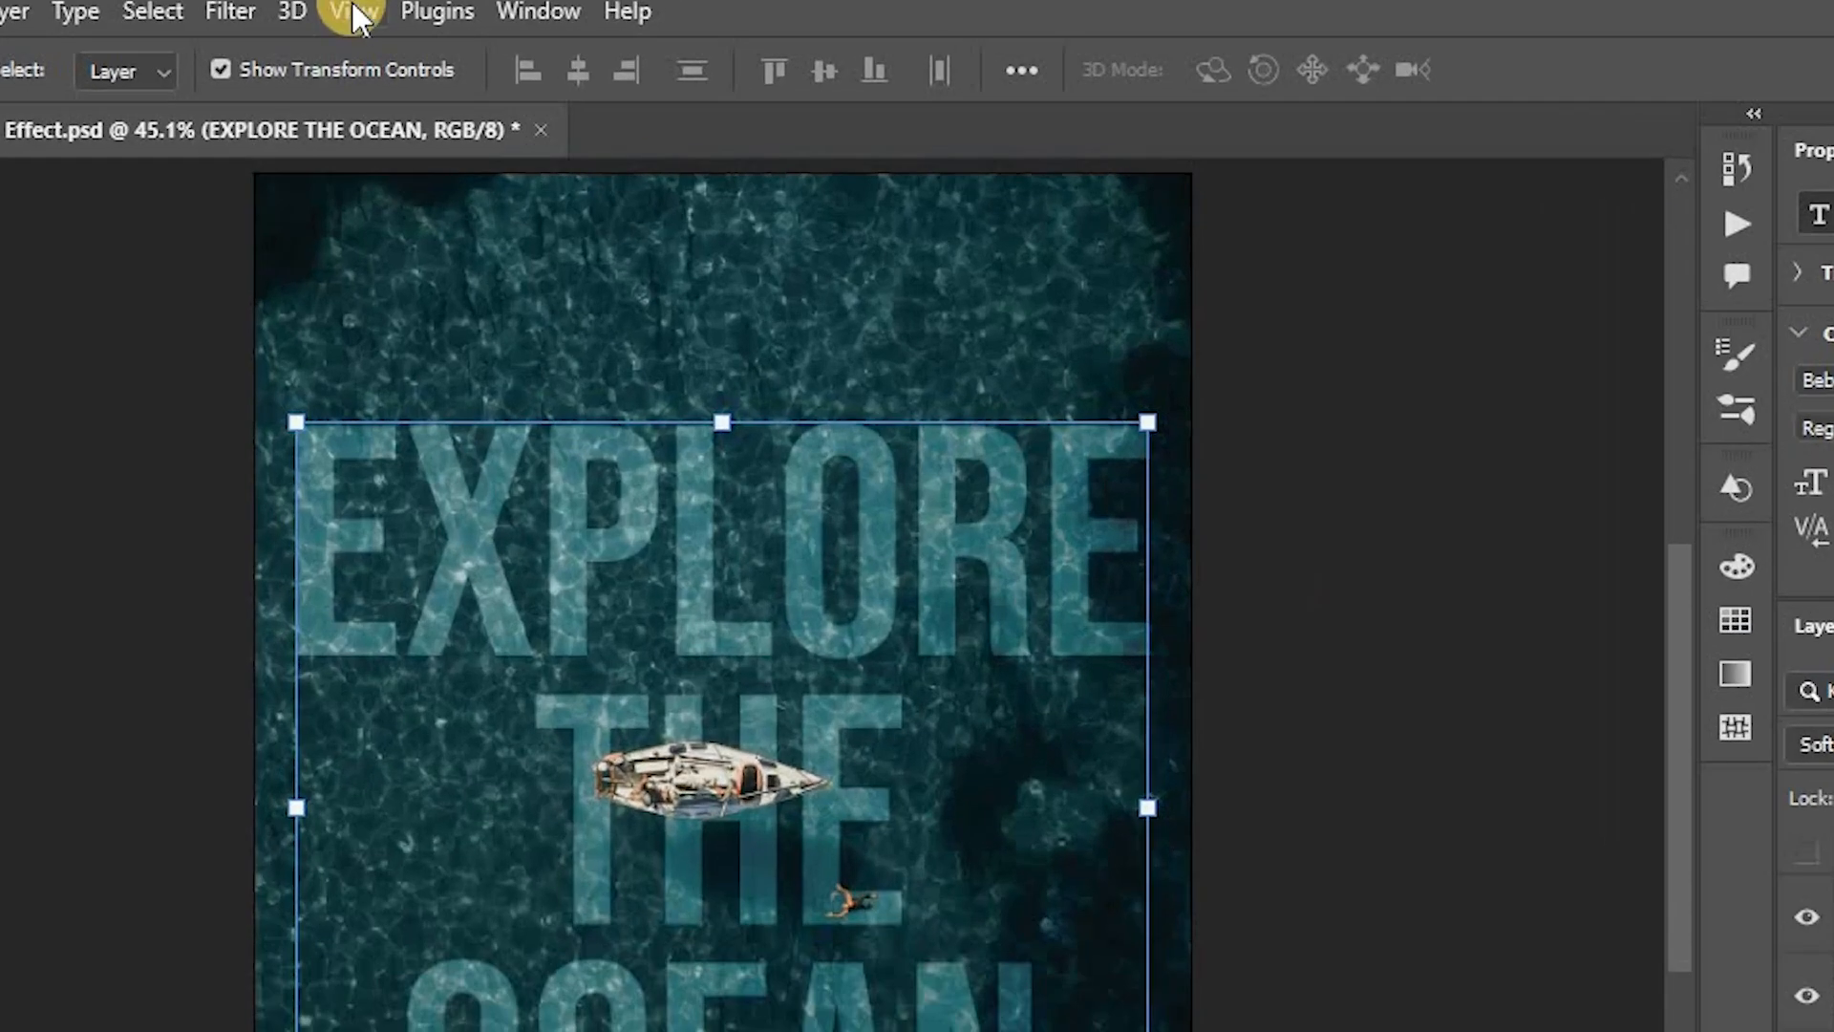
Step: Apply a Displace filter to the text with horizontal and vertical scale 20, using the image-displacement file as the map
left_click(362, 14)
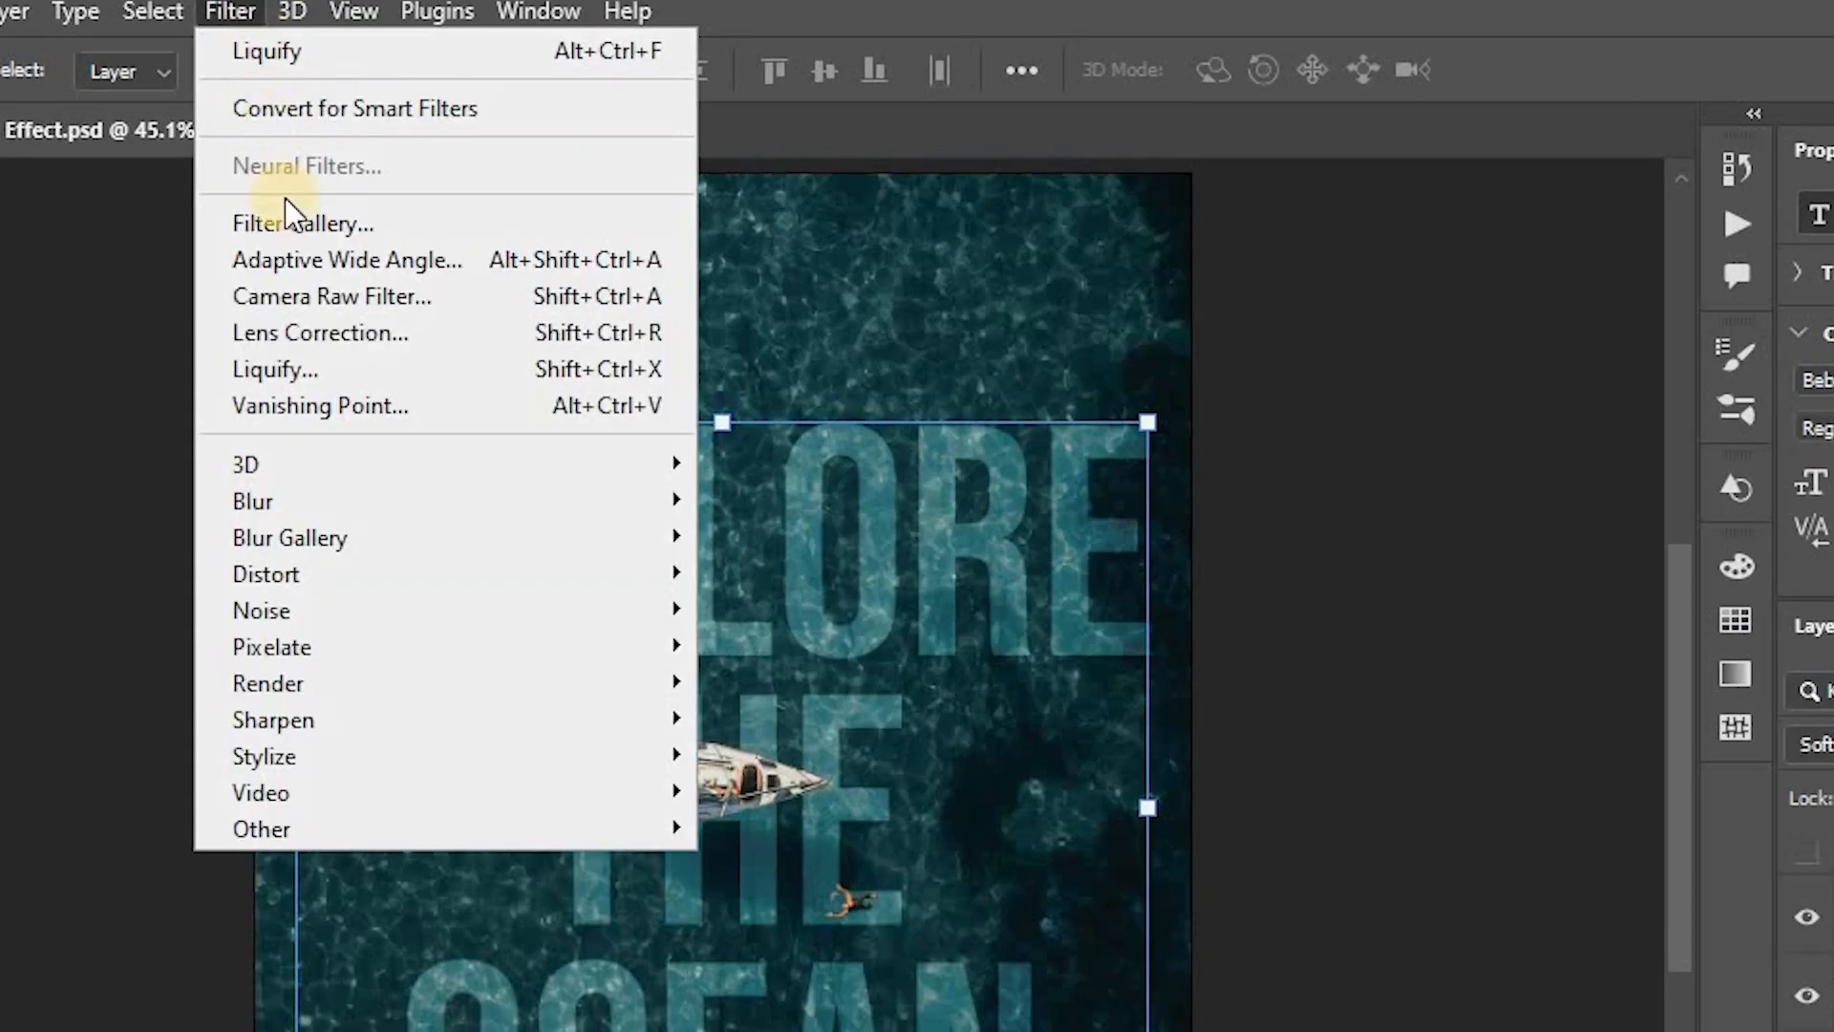
mouse_move(302, 574)
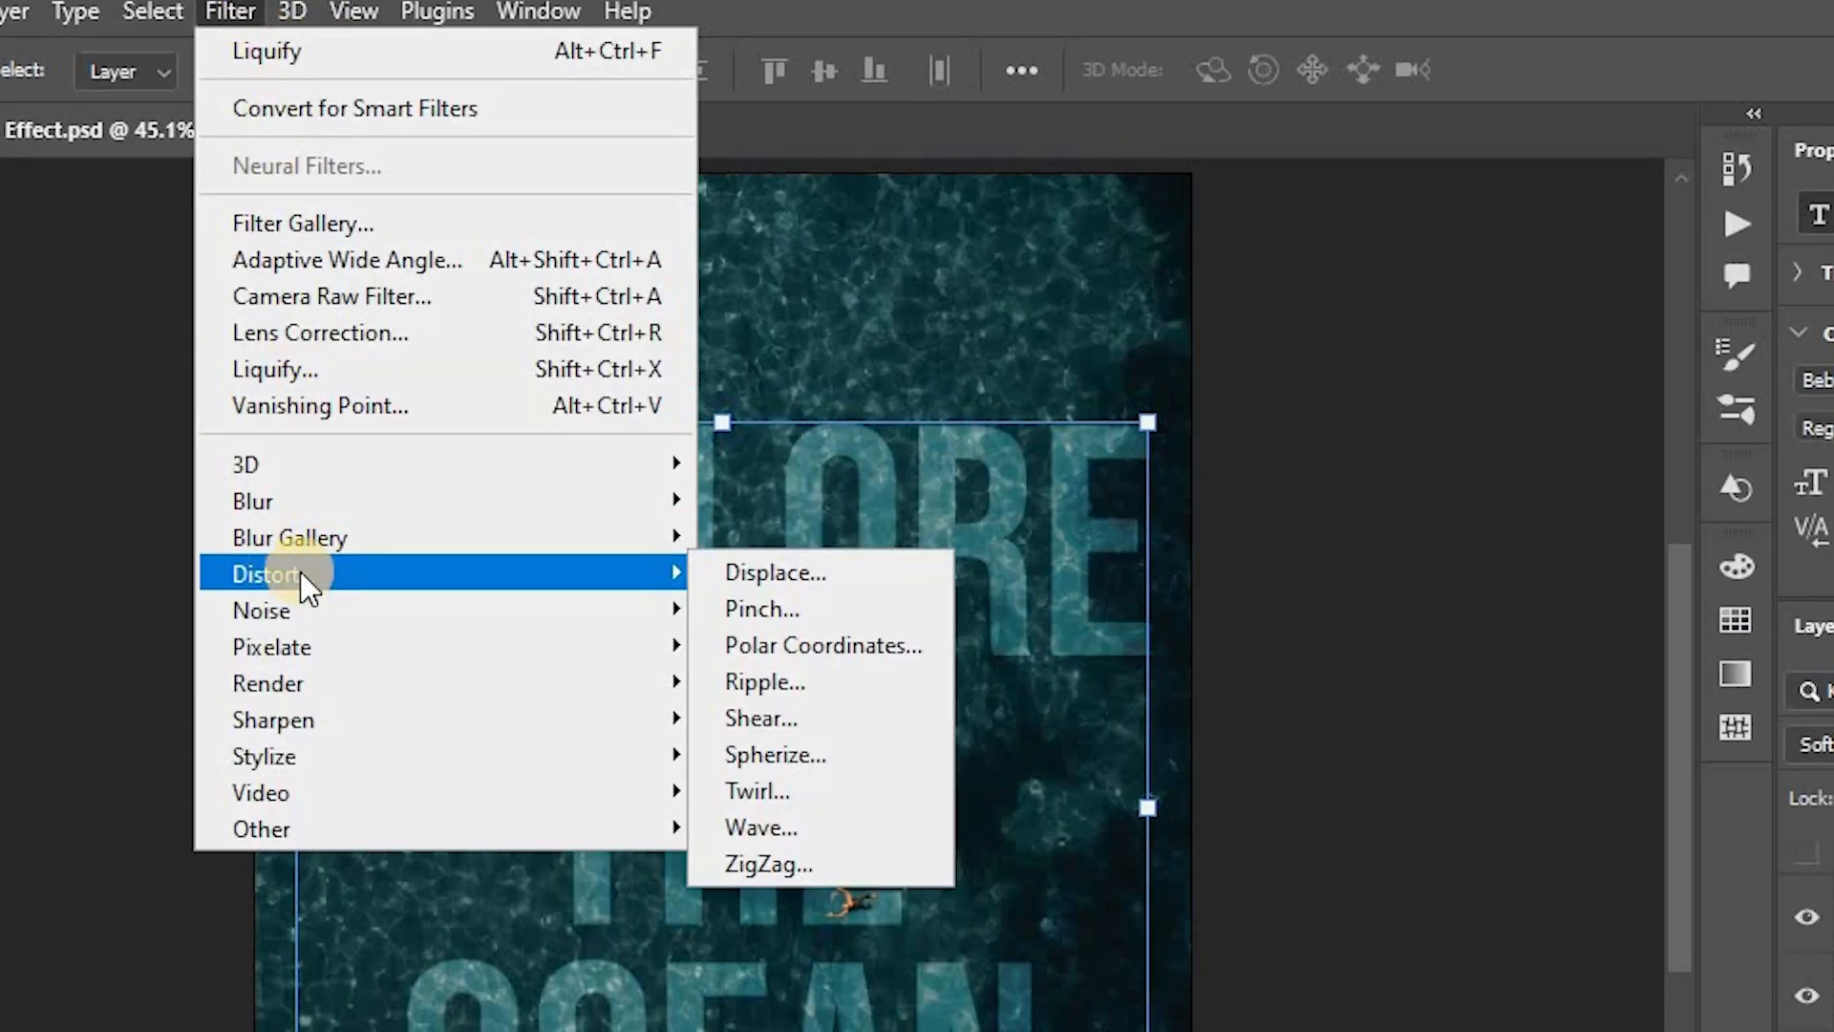
left_click(731, 577)
left_click(836, 548)
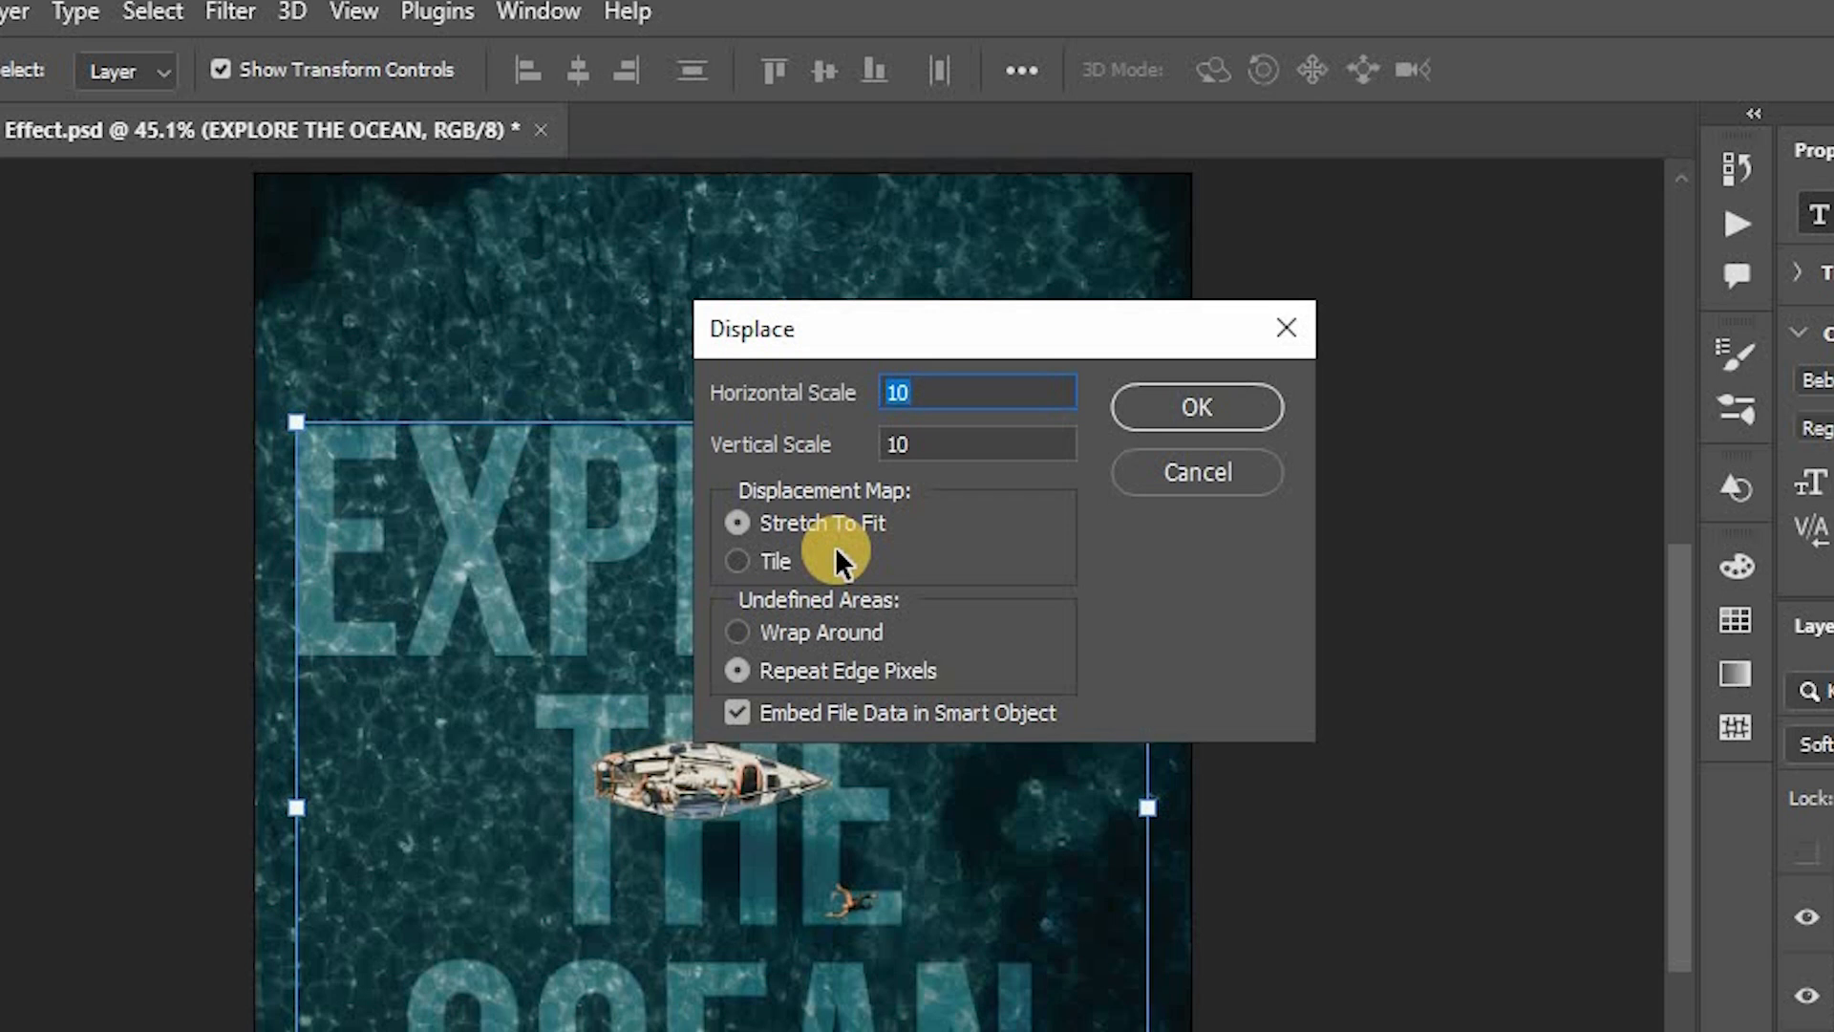
type("20")
key("Tab")
type("20")
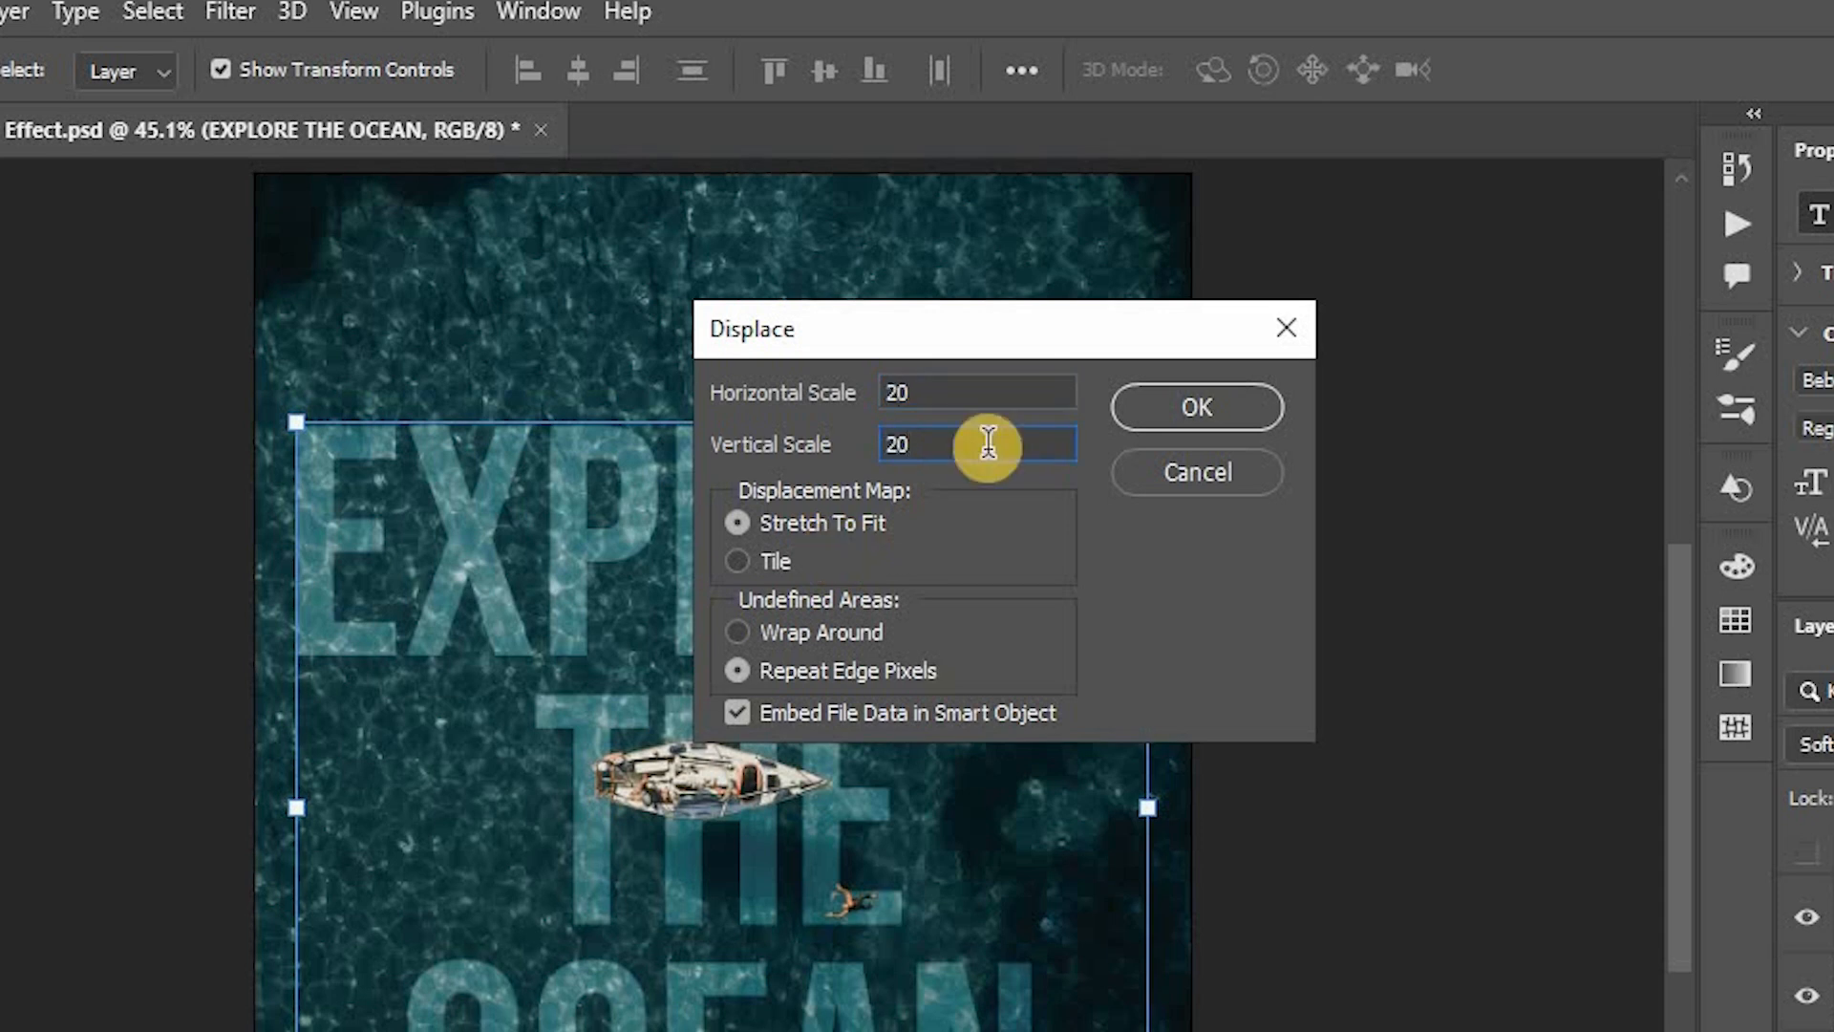
left_click(1218, 409)
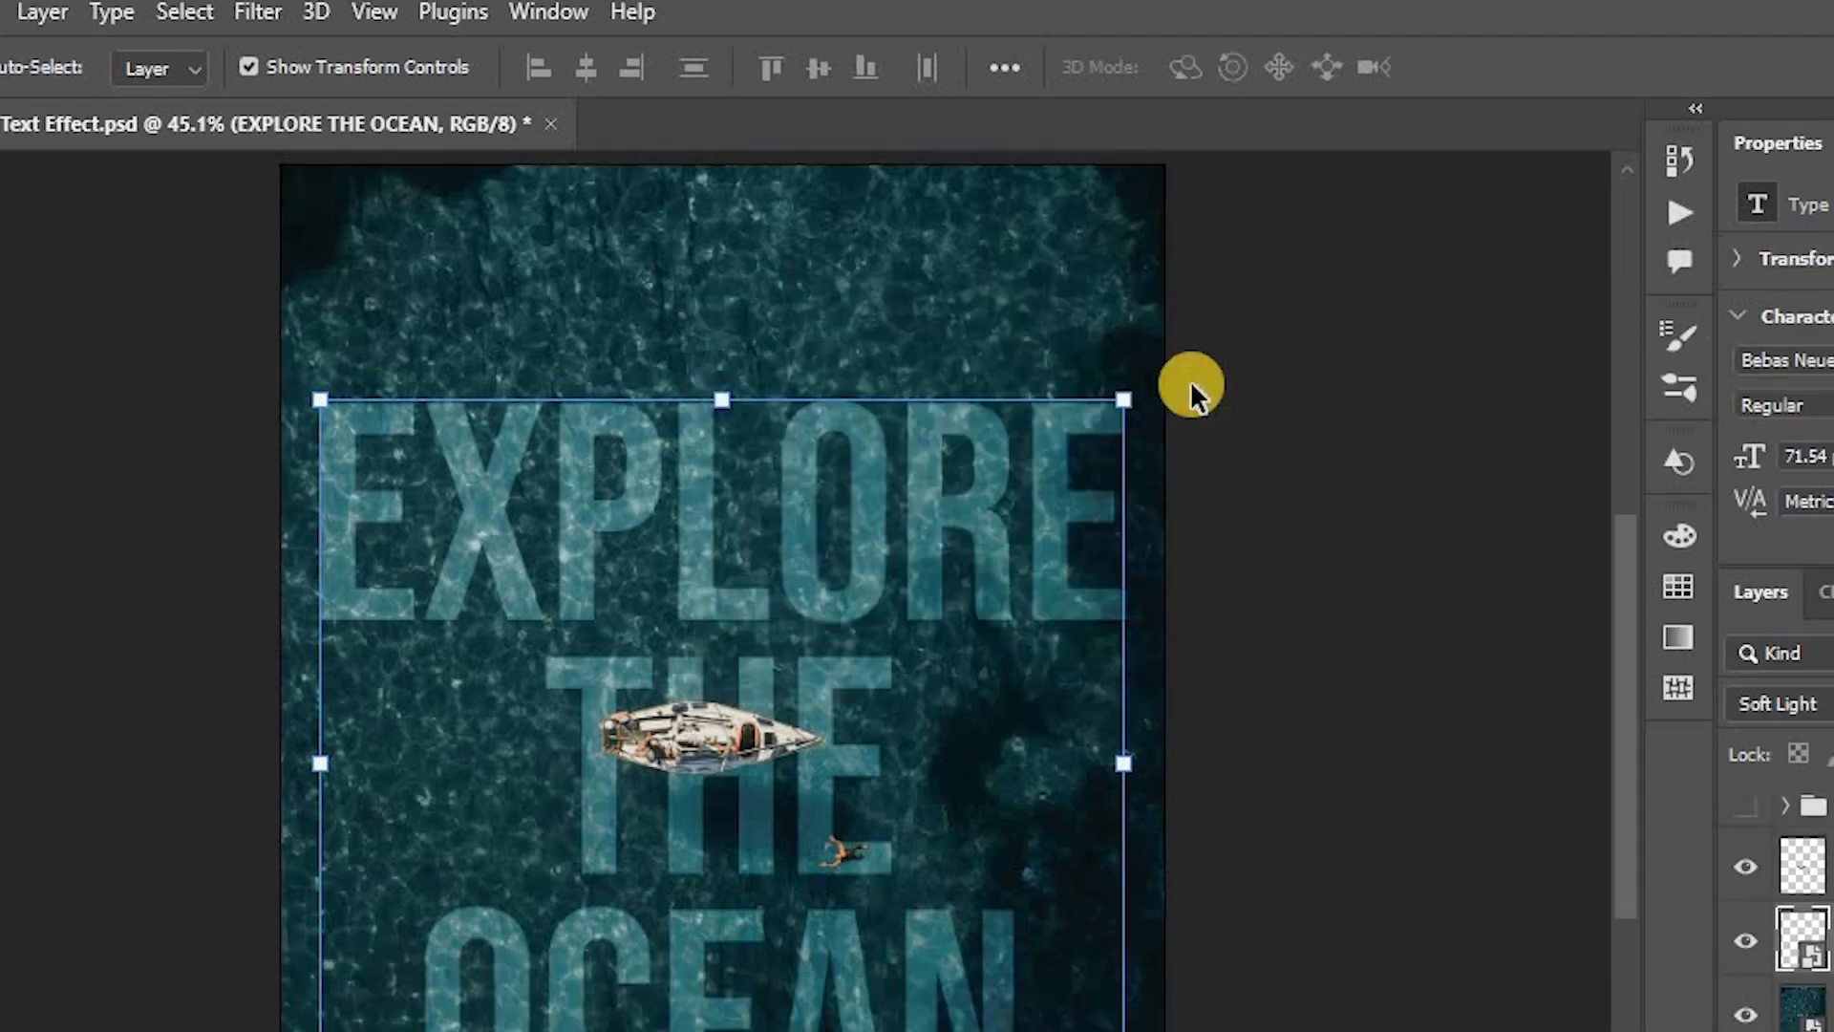
left_click(1039, 315)
key("Return")
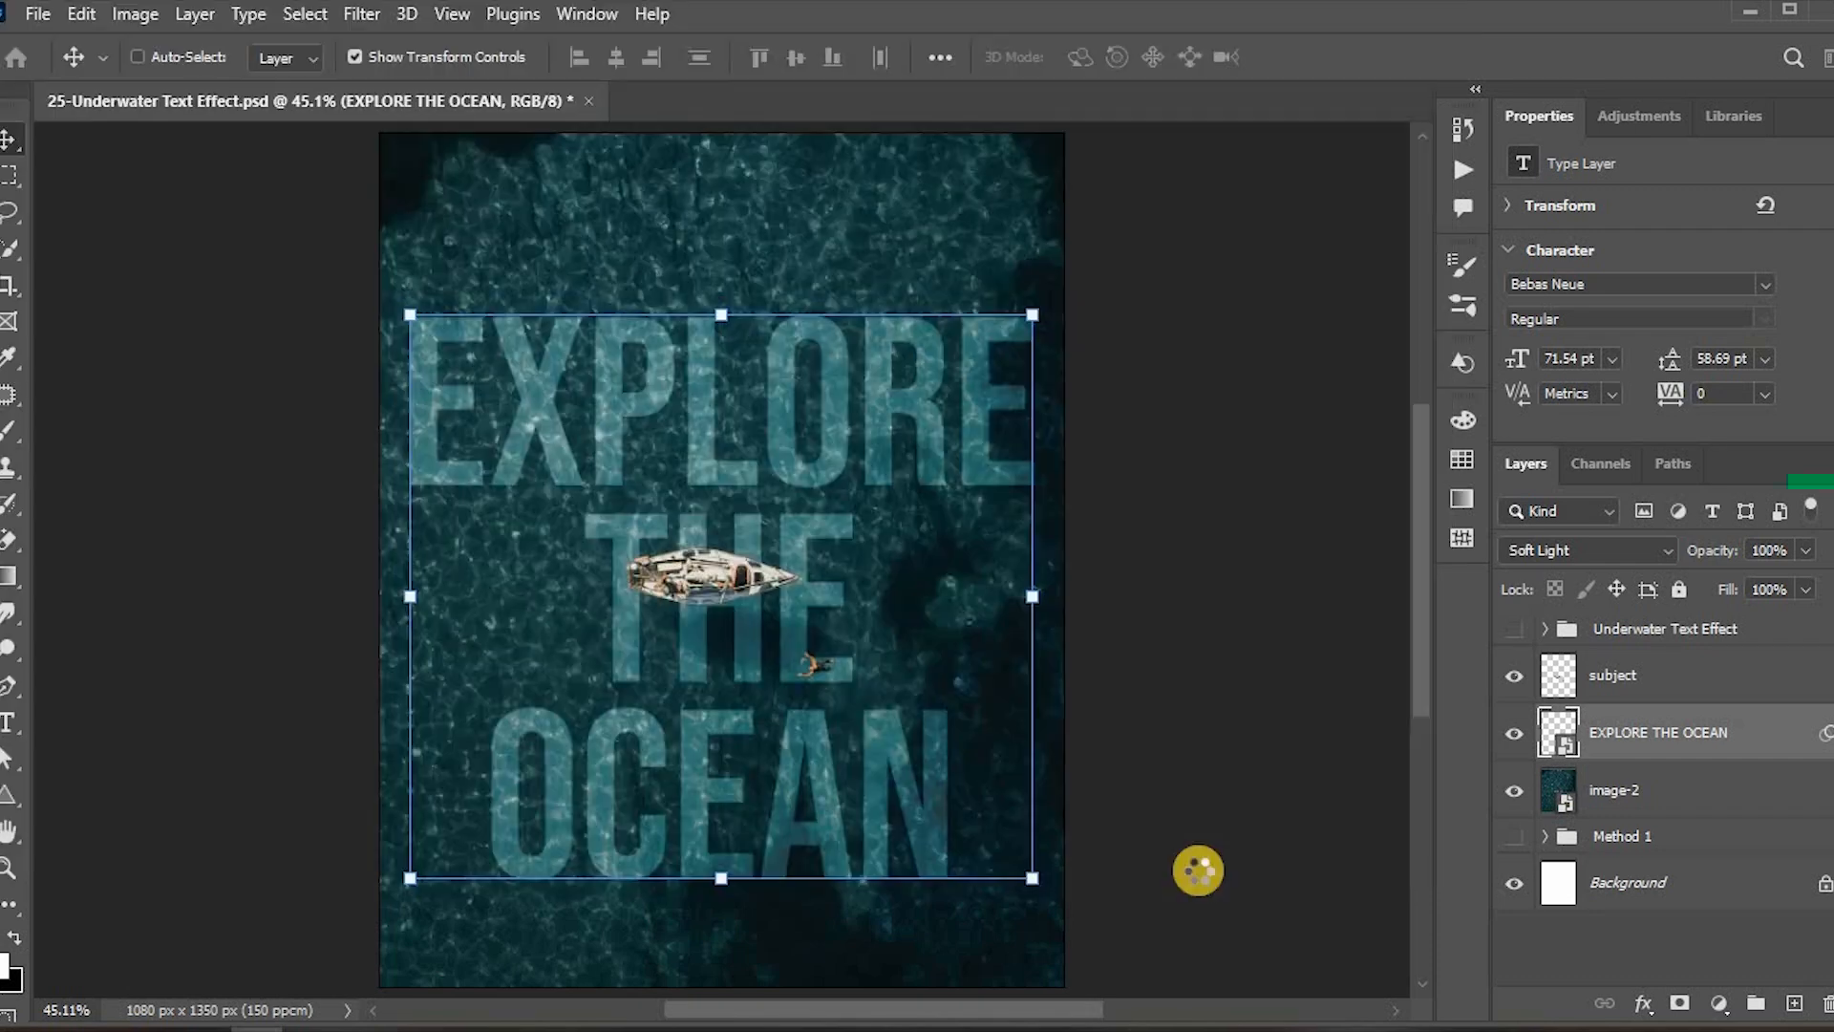
Step: Zoom in and toggle the Displace smart filter to compare the text with and without it
key("ctrl+plus")
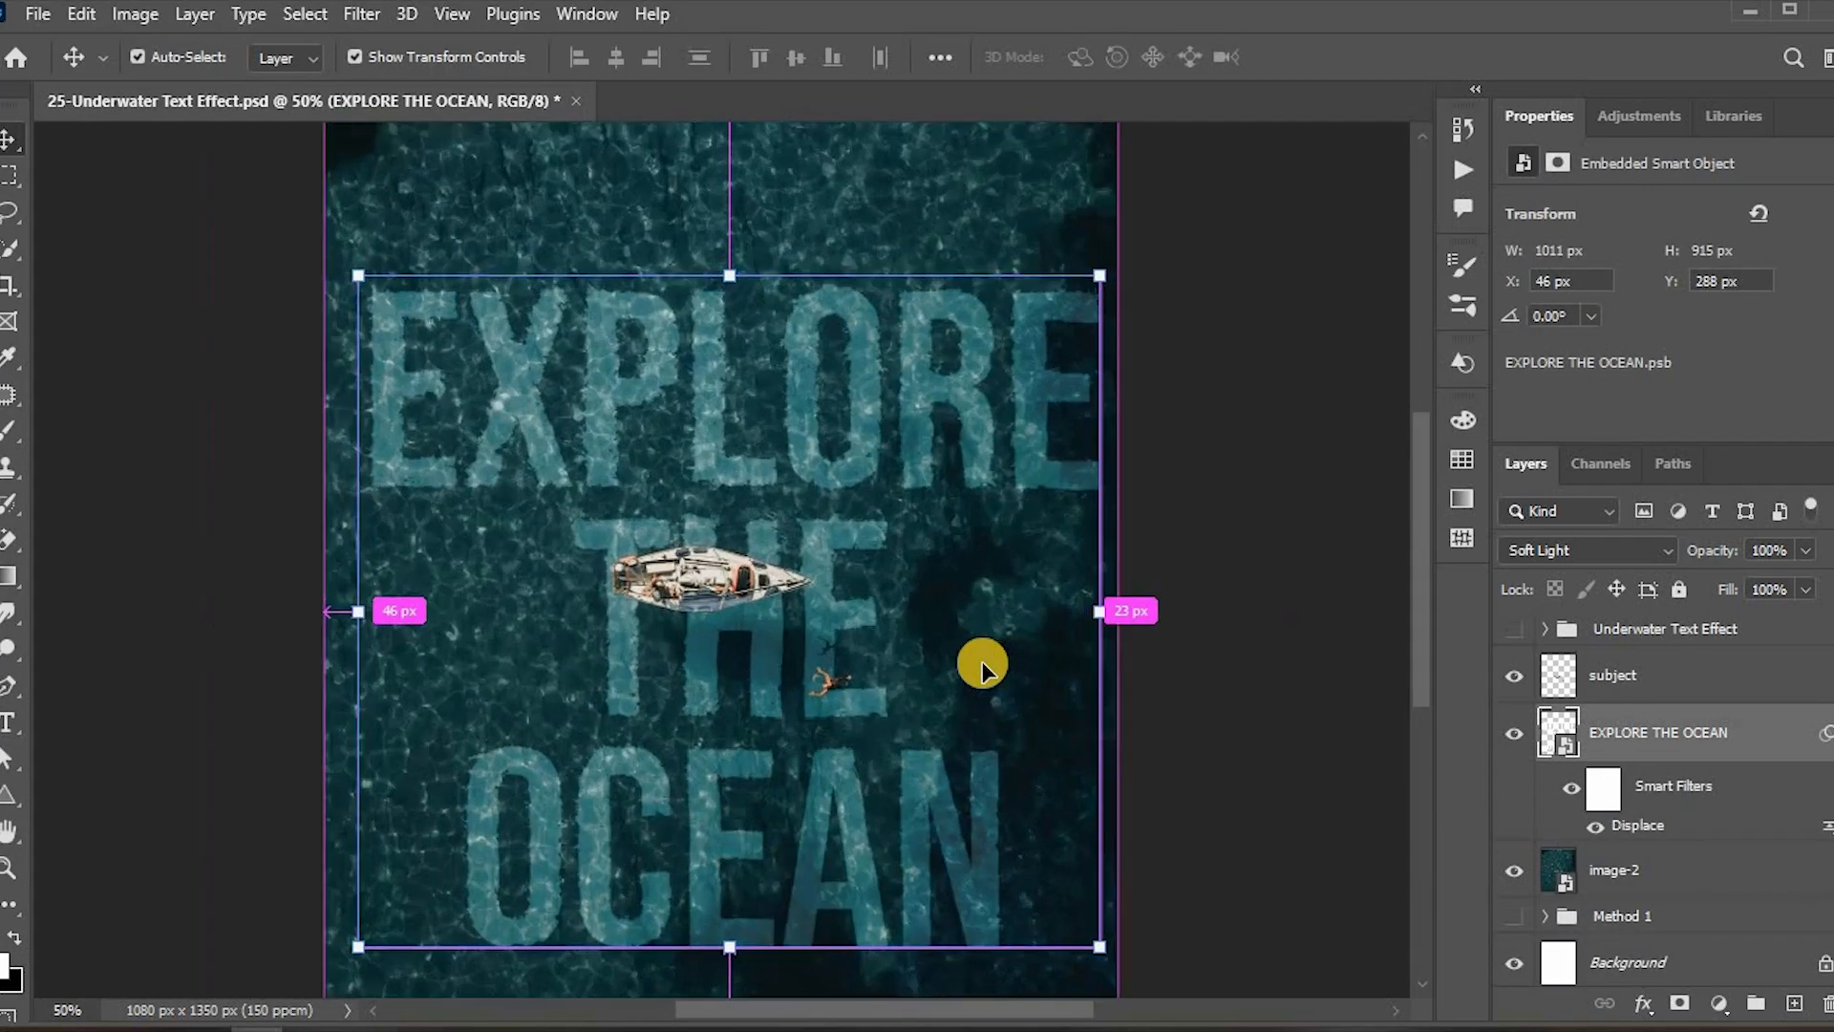
key("ctrl+plus")
key("ctrl+plus")
key("ctrl+plus")
scroll(1048, 503, "up", 7)
left_click(1572, 791)
left_click(1573, 791)
scroll(994, 675, "down", 10)
key("ctrl+minus")
left_click(1574, 791)
left_click(1574, 791)
key("ctrl+0")
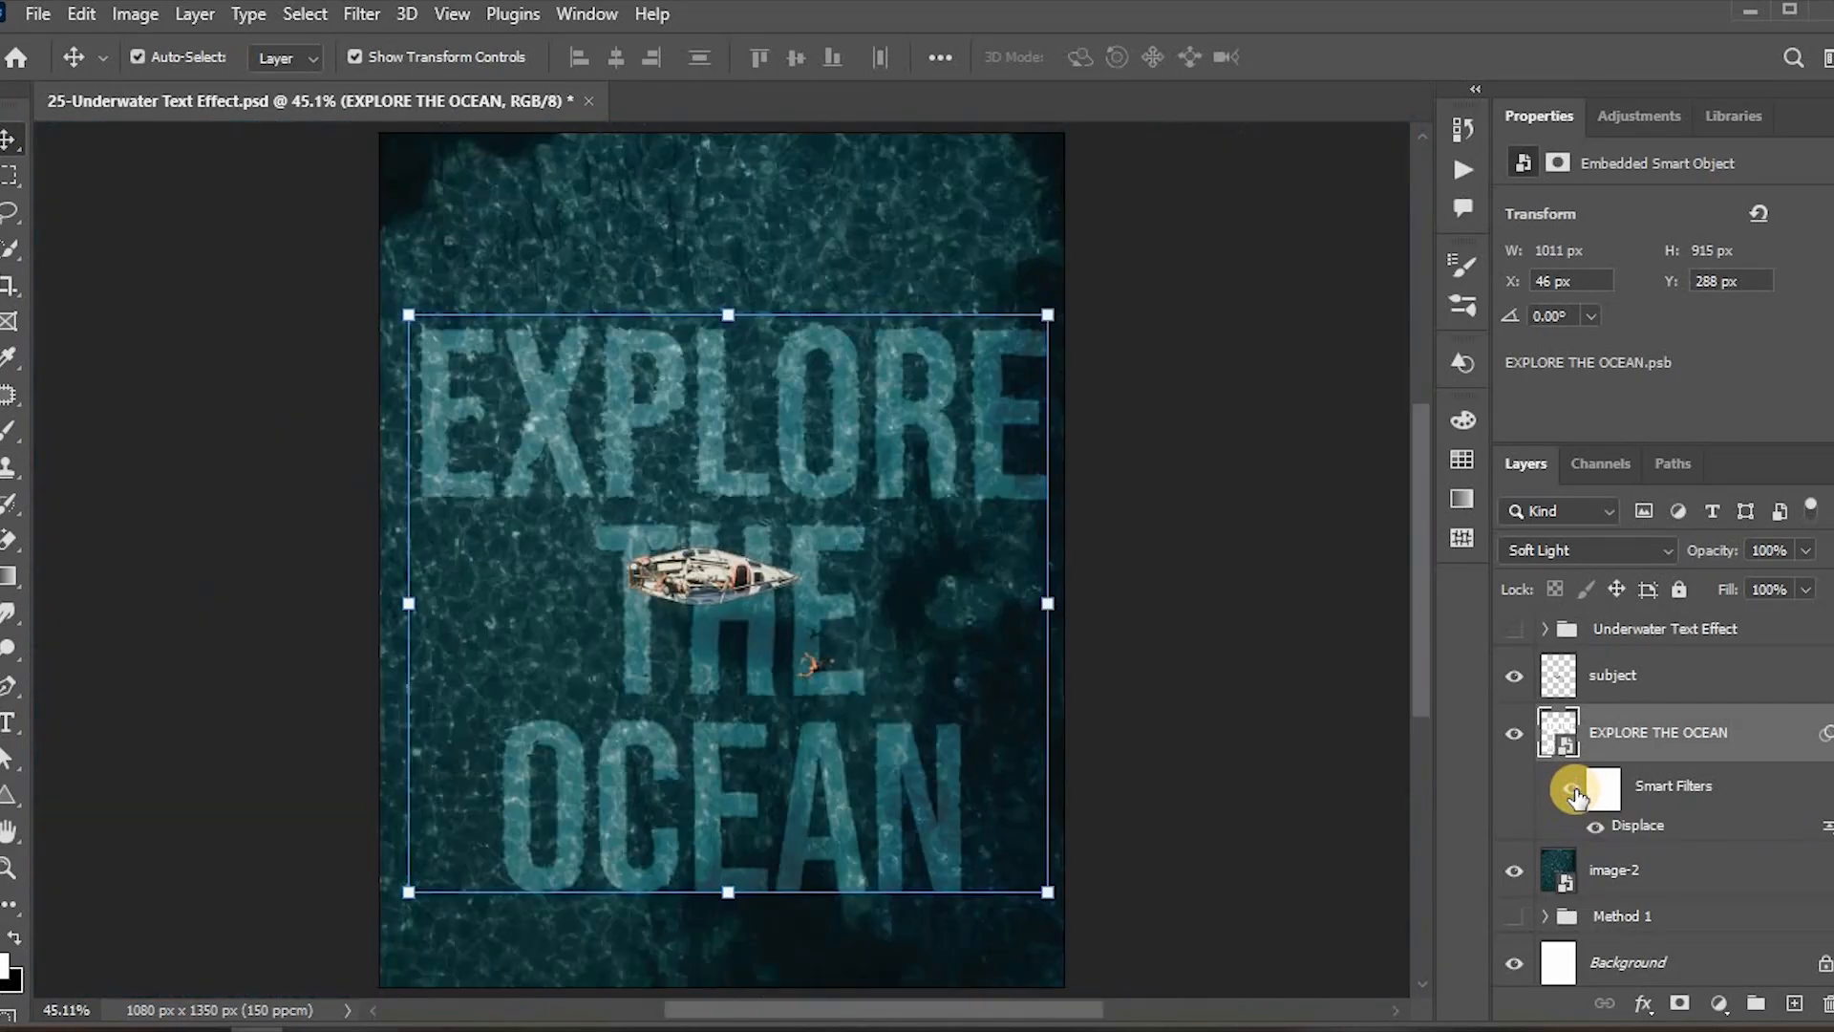
left_click(1827, 736)
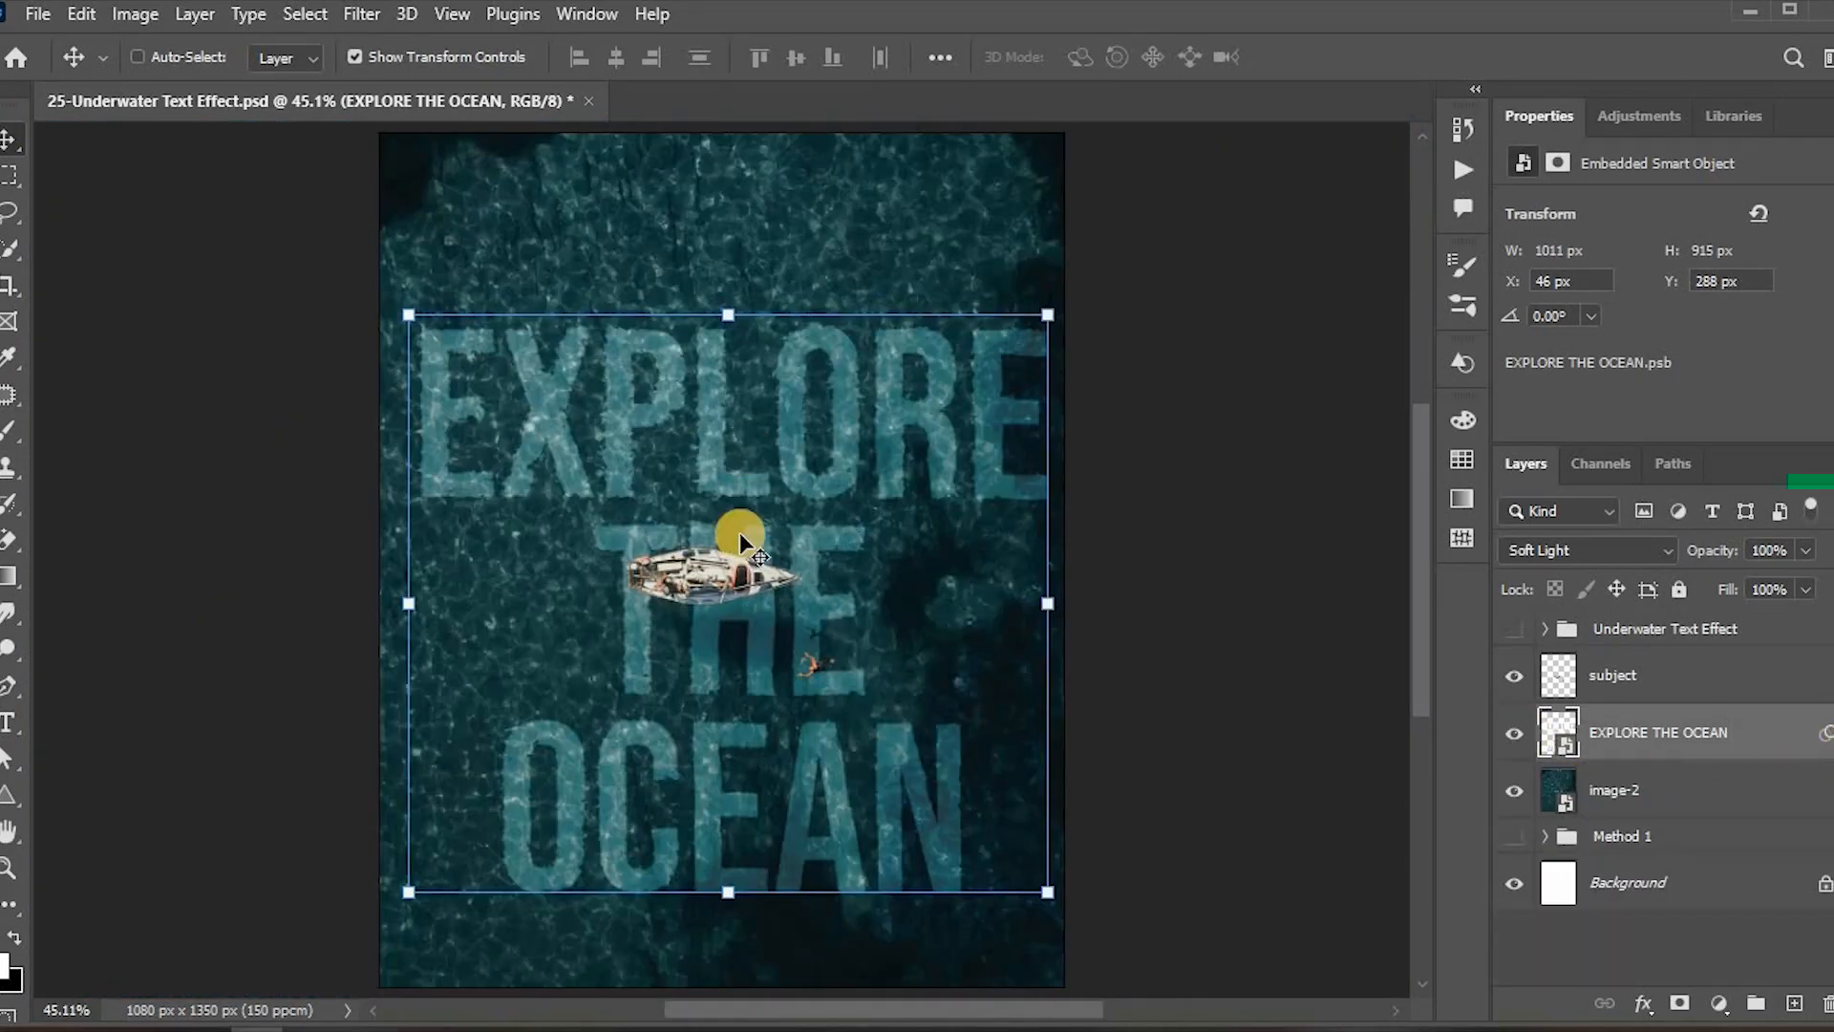
Step: Add a Hue/Saturation adjustment layer above the subject layer and nudge its slider slightly
left_click(1657, 684)
left_click(1718, 1004)
left_click(1752, 598)
mouse_move(1675, 340)
left_mouse_down()
mouse_move(1740, 338)
mouse_move(1698, 313)
left_mouse_up()
Step: Add a Brightness/Contrast adjustment layer and nudge its slider up slightly
left_click(1718, 1004)
left_click(1752, 740)
left_click_drag(1674, 371, 1696, 367)
left_click(1734, 677)
Step: Group the method's layers into a folder named Method 2
left_click(1665, 910, "shift")
key("ctrl+g")
double_click(1621, 665)
type("Method 2")
left_click(1514, 699)
Step: Type the caption Underwater Text Effect in Freestyle Script near the bottom of the canvas
left_click(9, 722)
left_click(479, 886)
left_click(381, 57)
left_click(354, 174)
type("Underwater Text Effect")
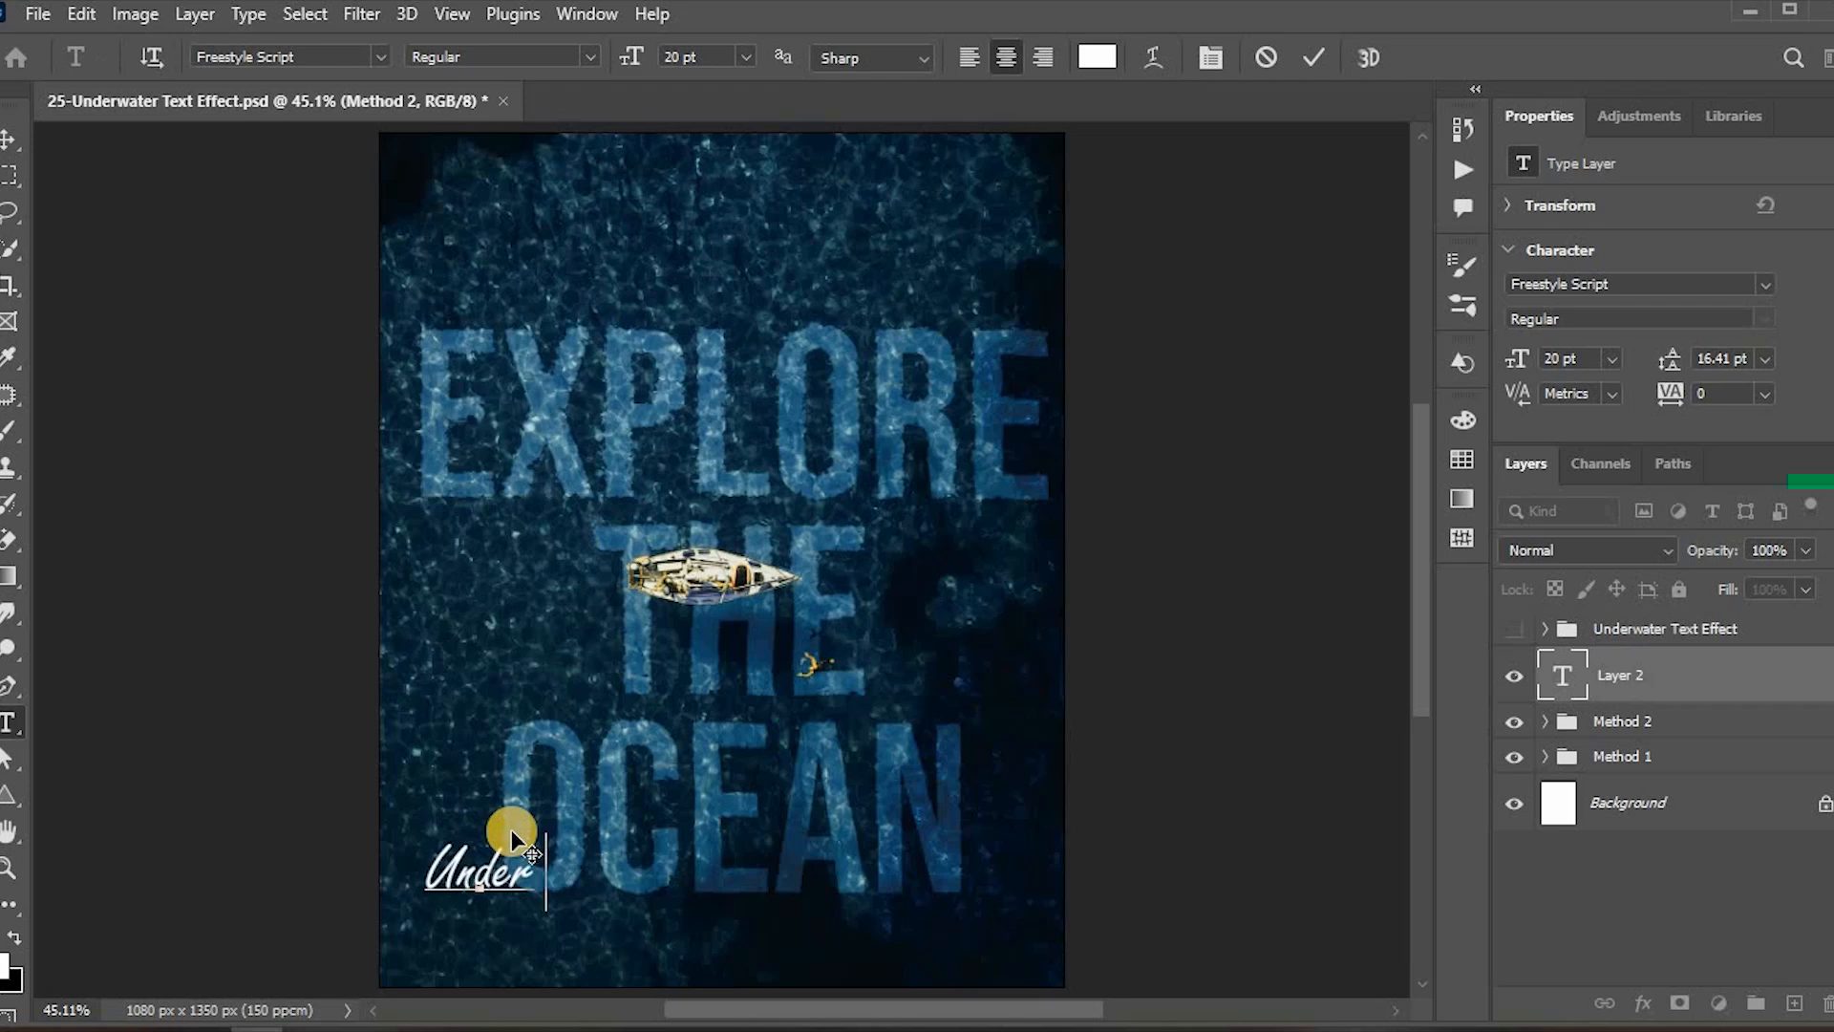
Step: Enlarge the caption to about 30 pt and center it along the bottom of the image
left_click(1691, 679)
key("v")
left_click_drag(566, 896, 810, 920)
mouse_move(721, 874)
left_mouse_down()
mouse_move(720, 843)
mouse_move(751, 872)
left_mouse_up()
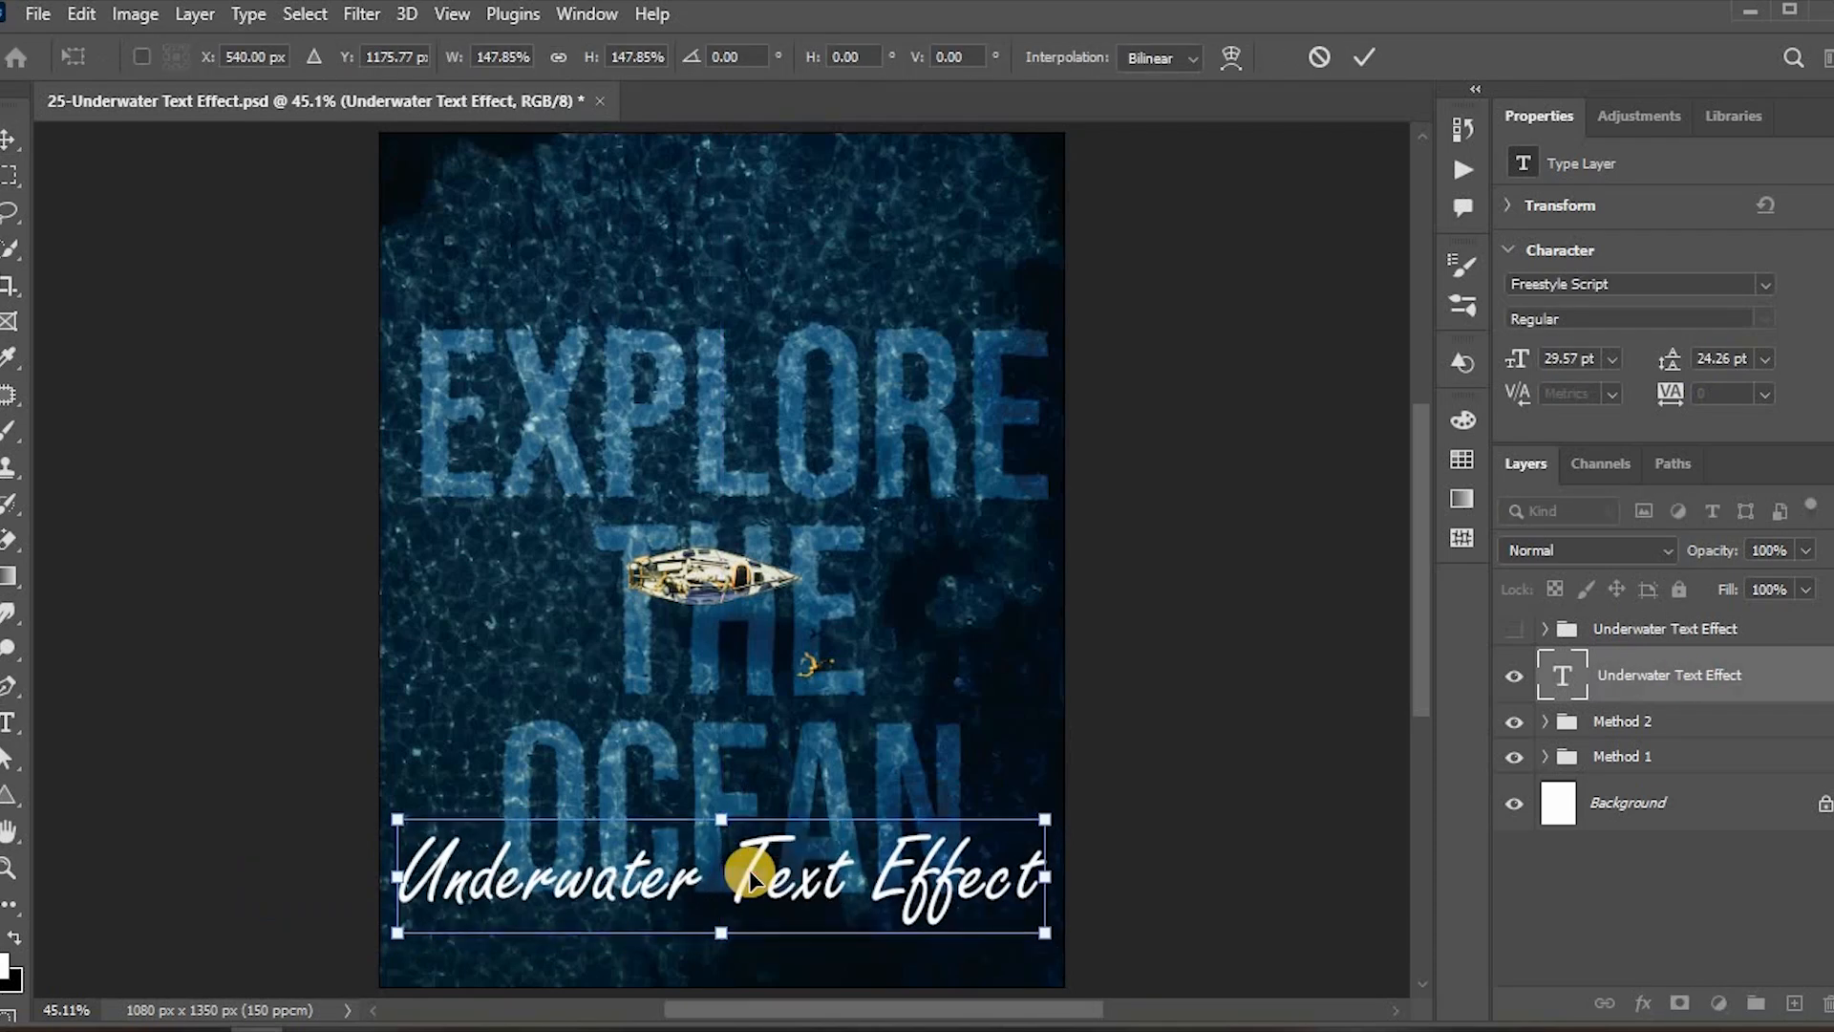
key("Return")
Step: Add a Drop Shadow to the caption with distance 5 px and spread 10%
double_click(1789, 686)
left_click(864, 679)
double_click(1432, 381)
type("5")
double_click(1436, 411)
type("10")
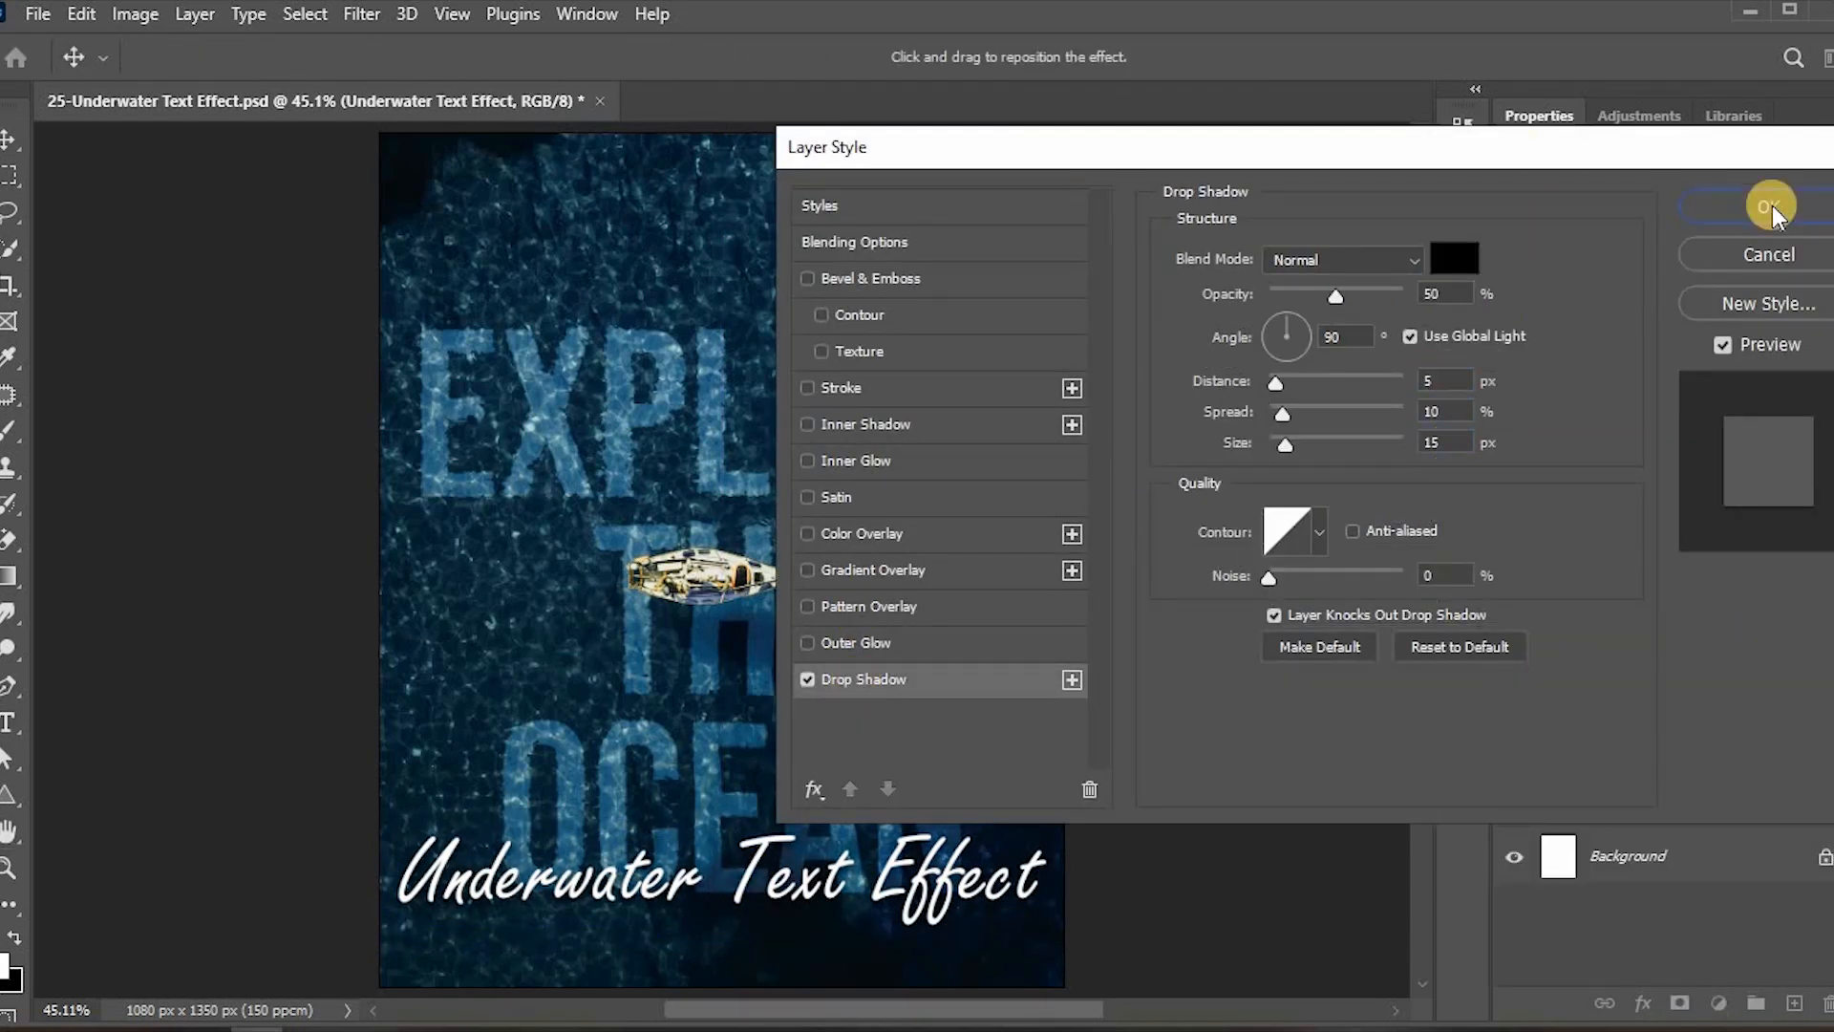
left_click(1772, 211)
Step: Zoom in and toggle the drop shadow to compare the caption with and without it
left_click(1568, 716)
left_click(1569, 715)
key("ctrl+1")
scroll(852, 726, "down", 5)
left_click(1569, 715)
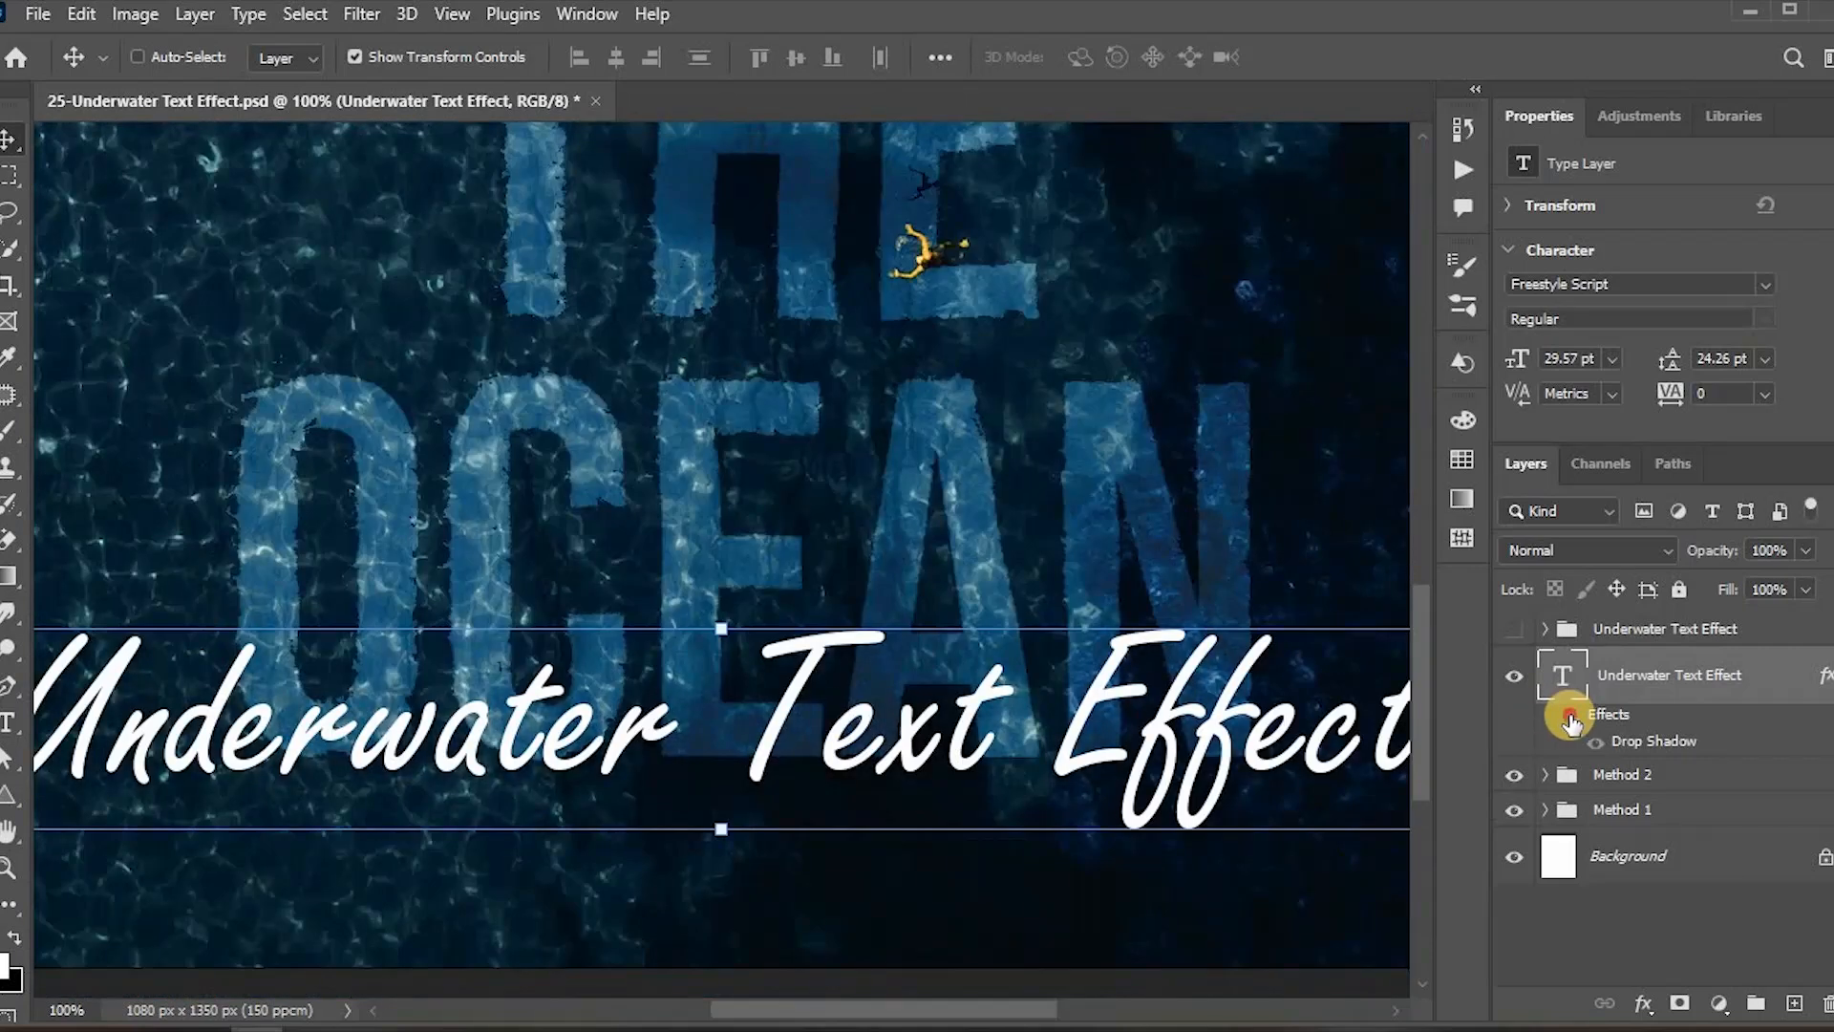
left_click(1569, 716)
left_click(1831, 676)
key("ctrl+0")
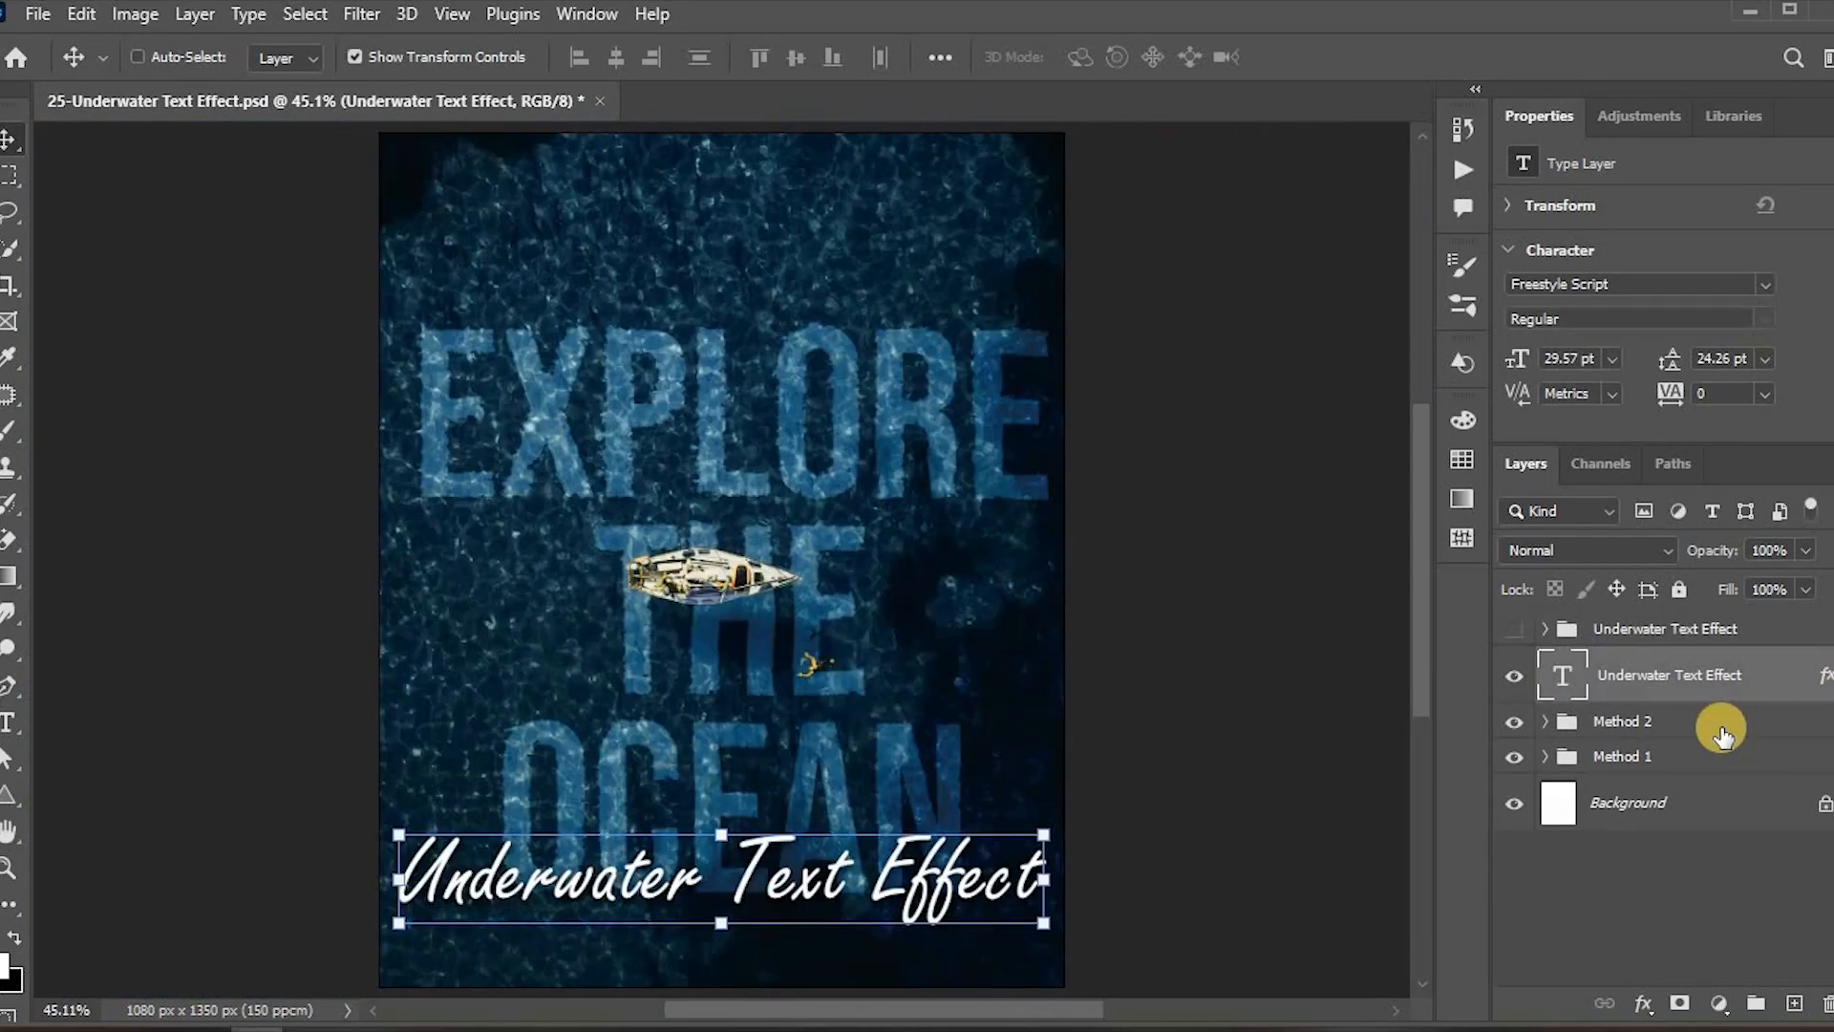
Step: Toggle the Method 2 group to compare the two underwater text results
left_click(1515, 726)
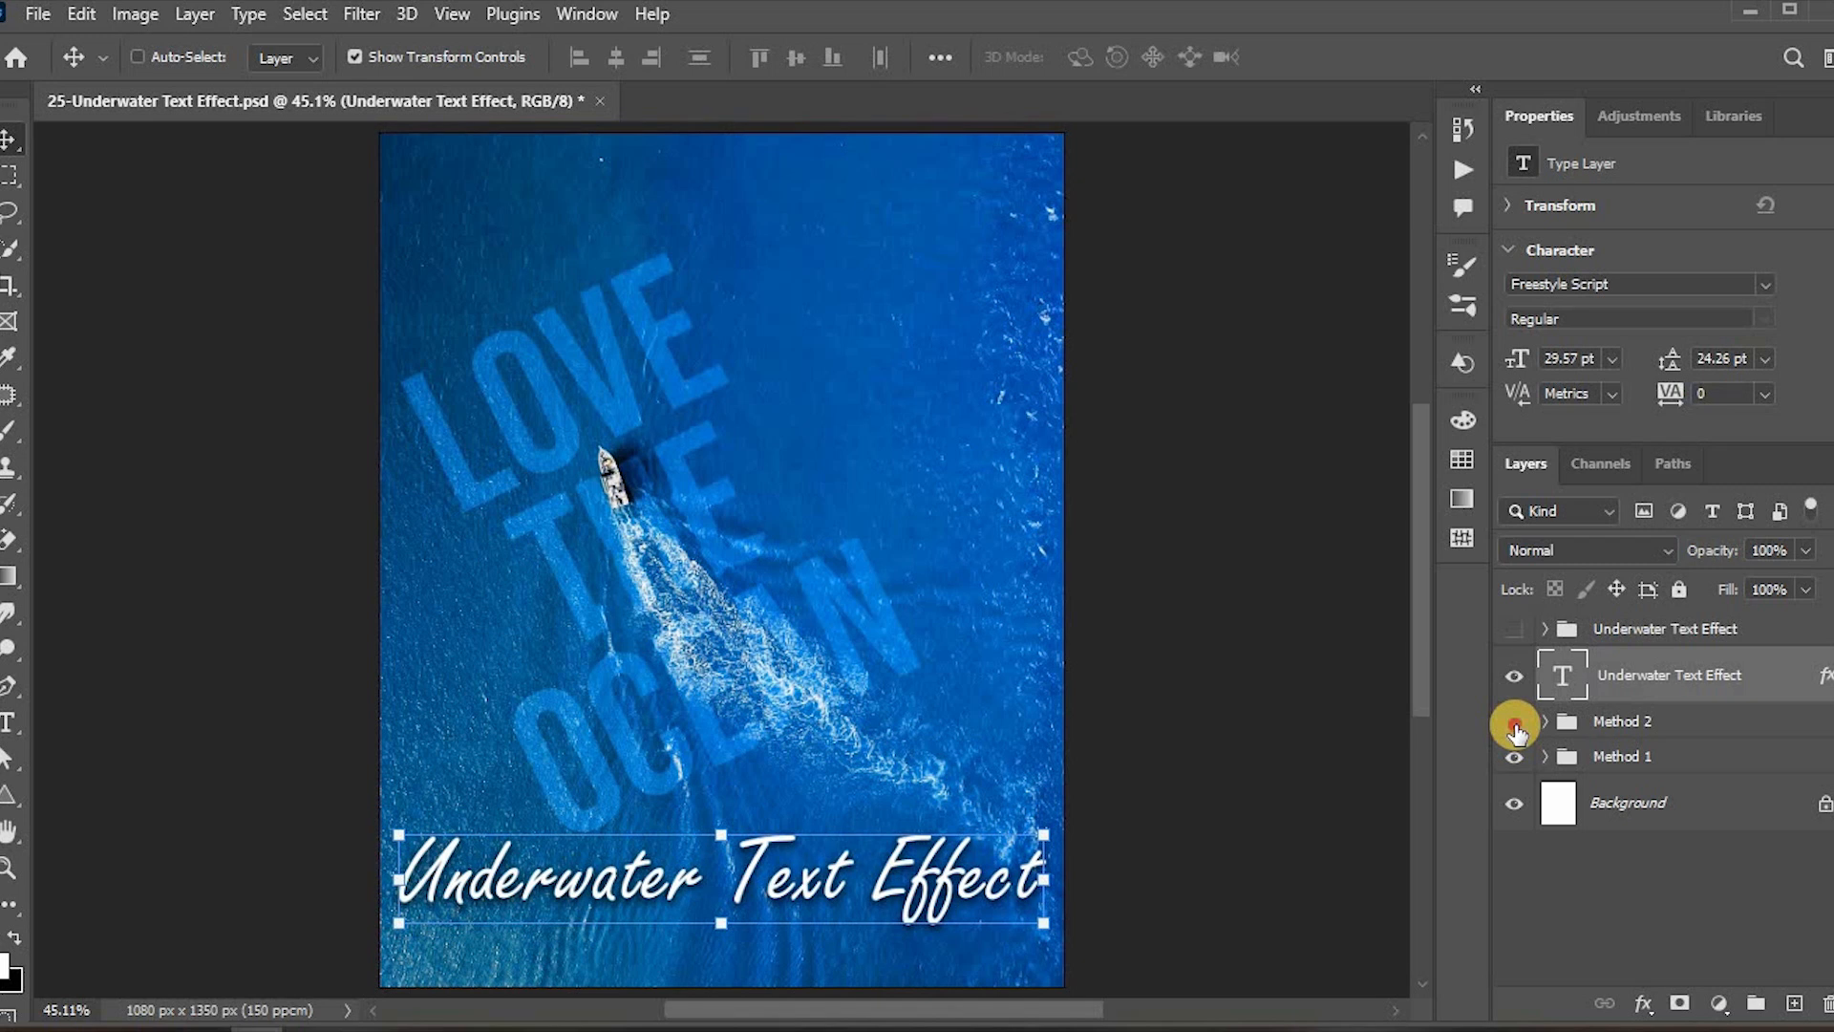
left_click(1515, 726)
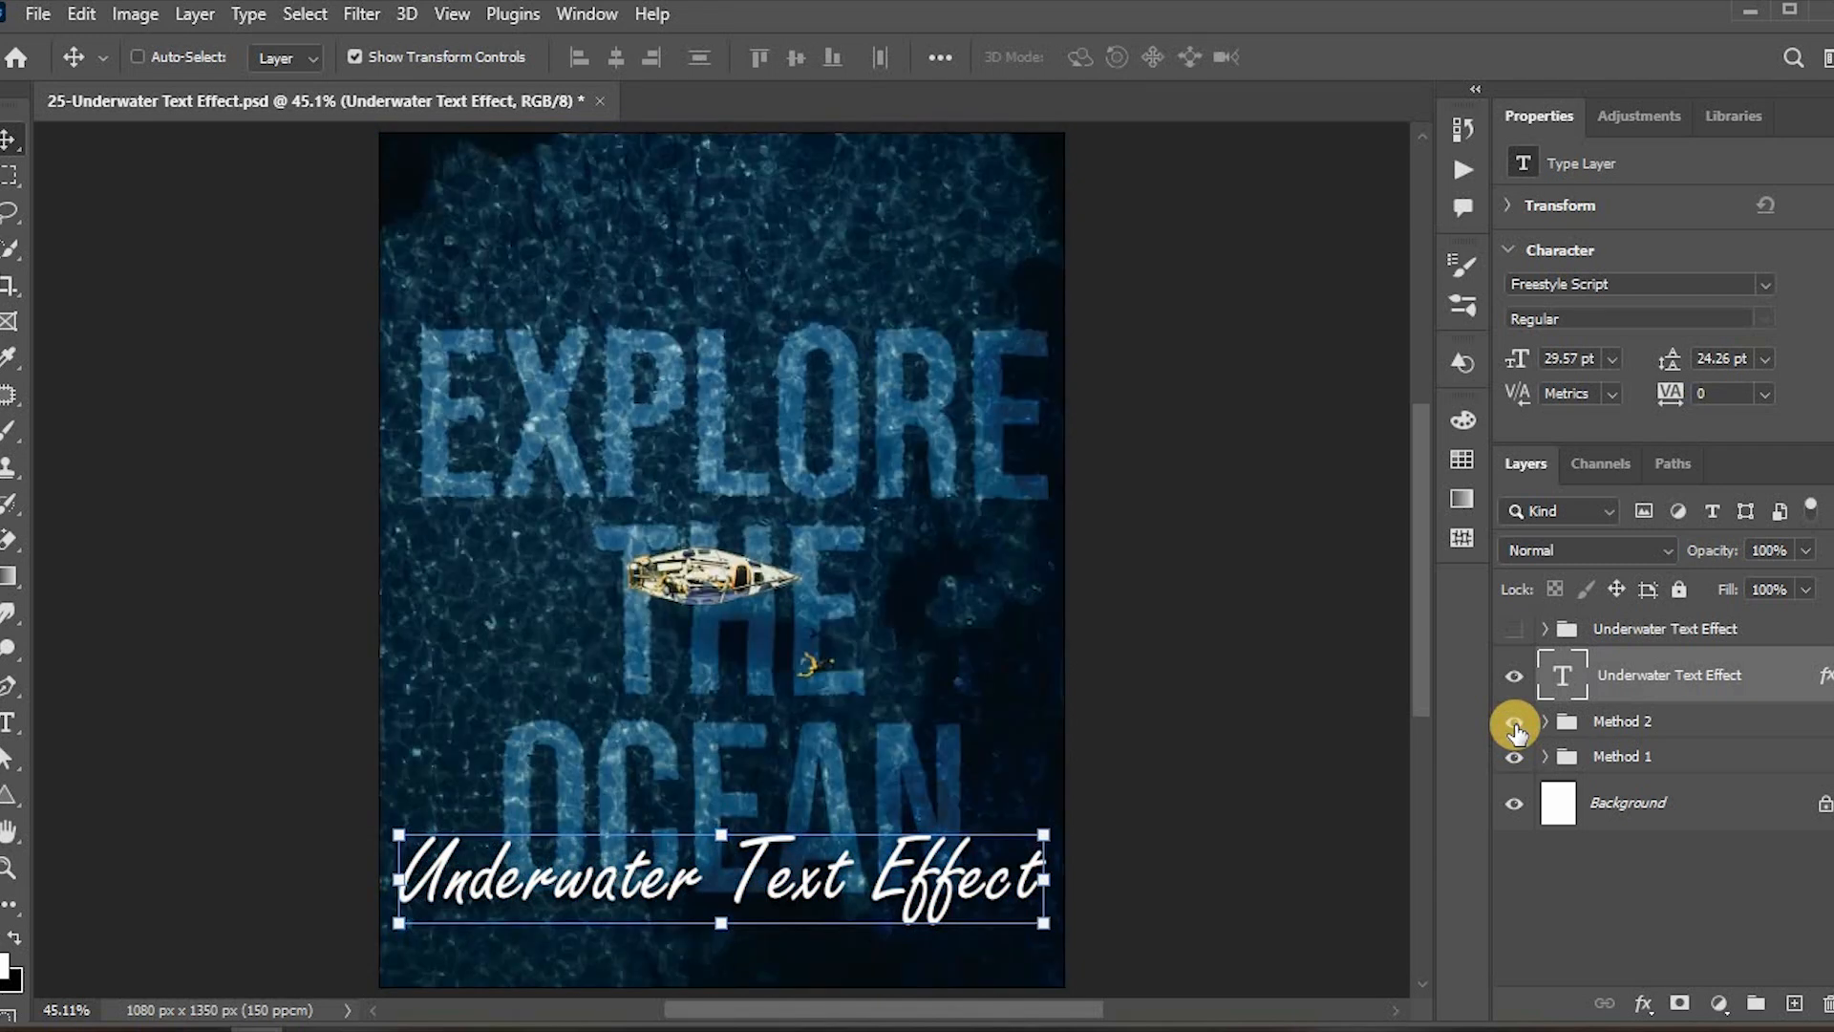
left_click(1660, 810)
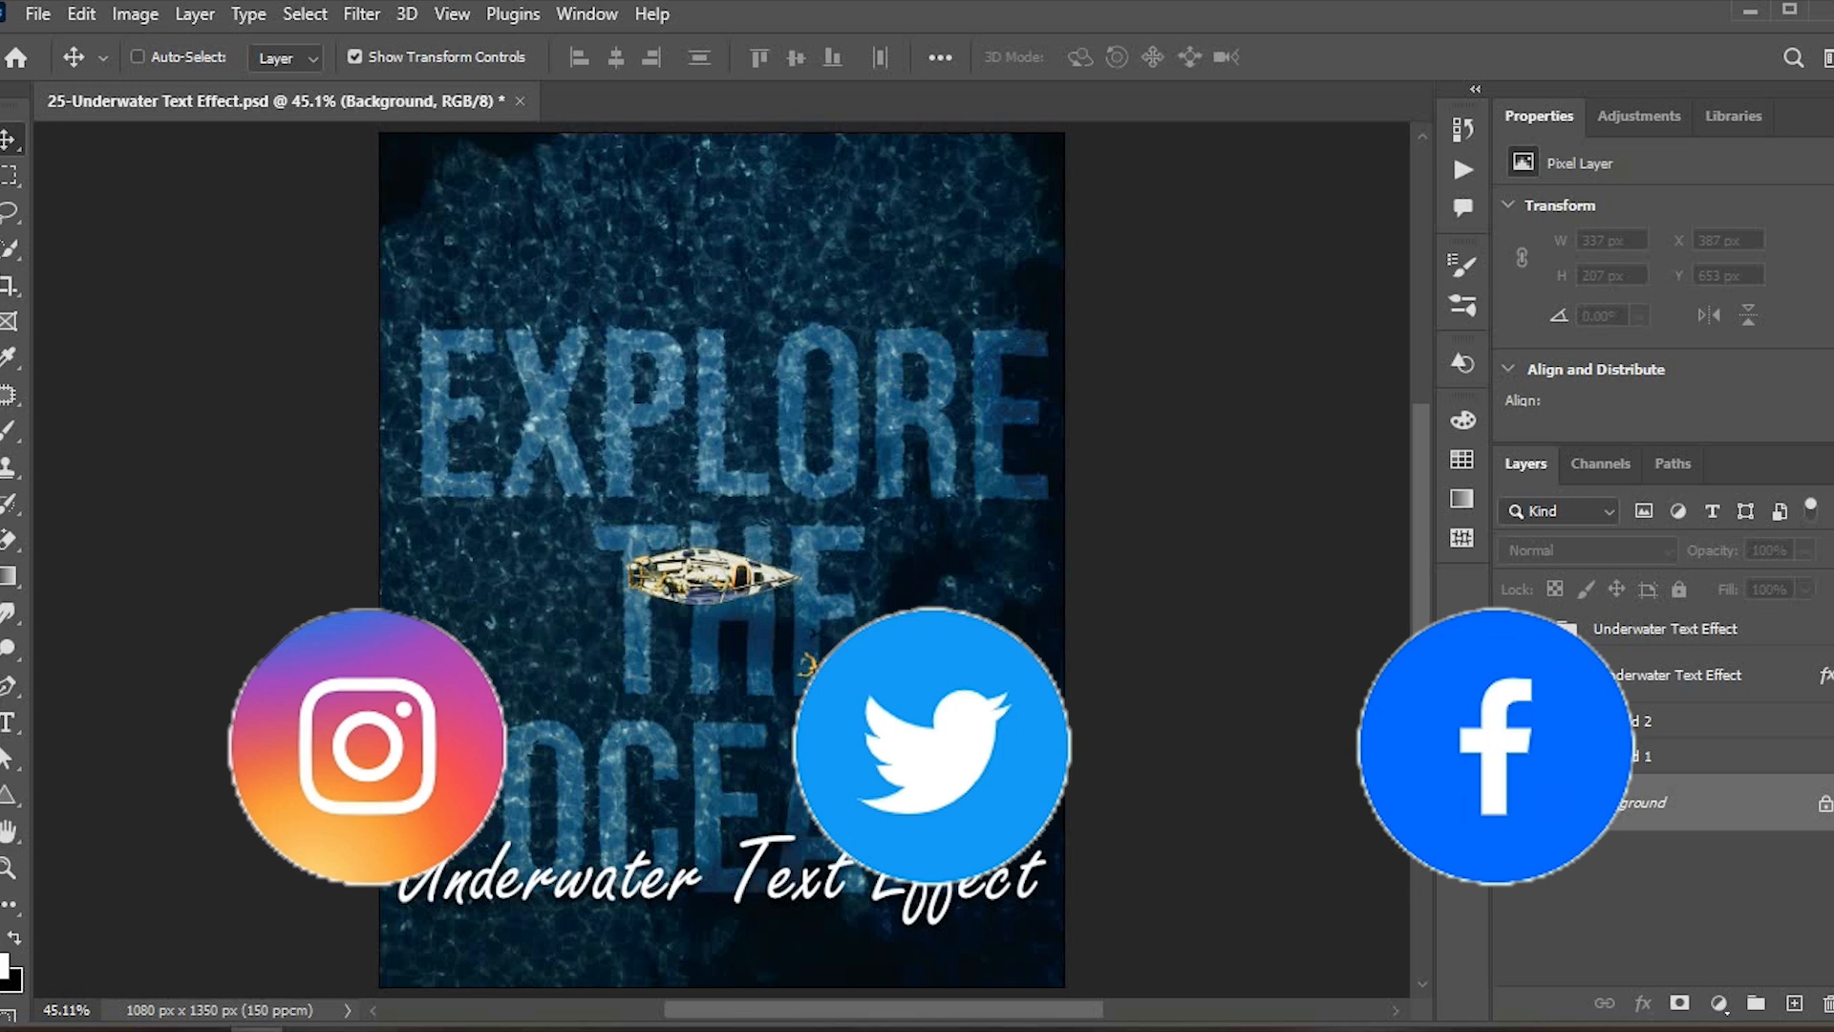
left_click(1515, 723)
left_click(1515, 723)
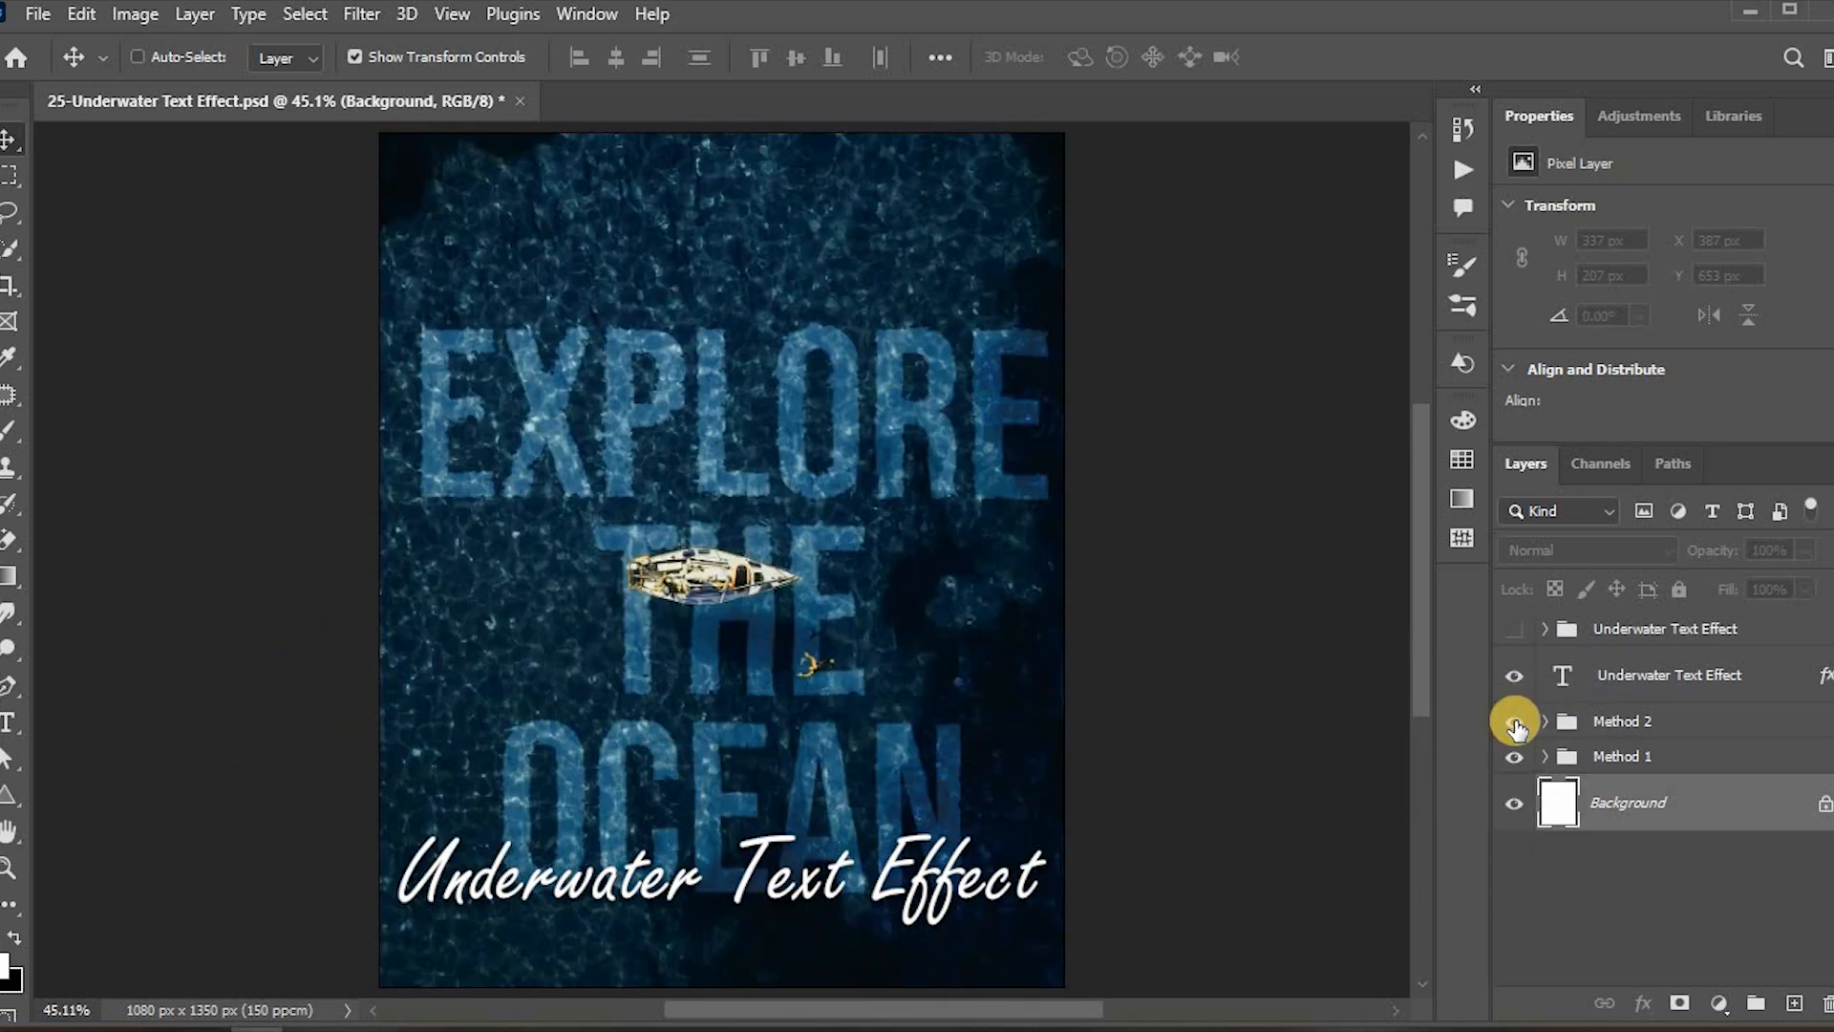